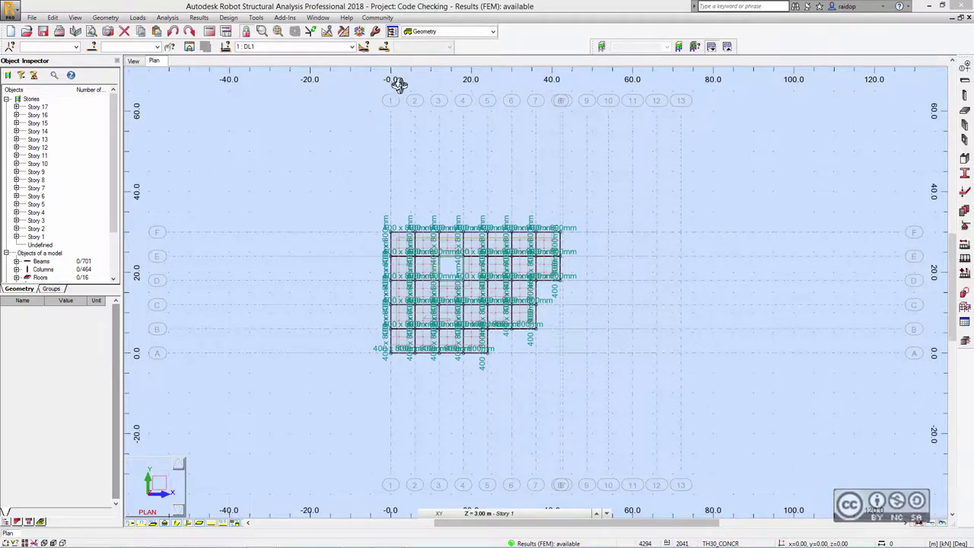
Step: Switch the workspace to the Steel/Aluminum Design layout under Steel Design
click(493, 32)
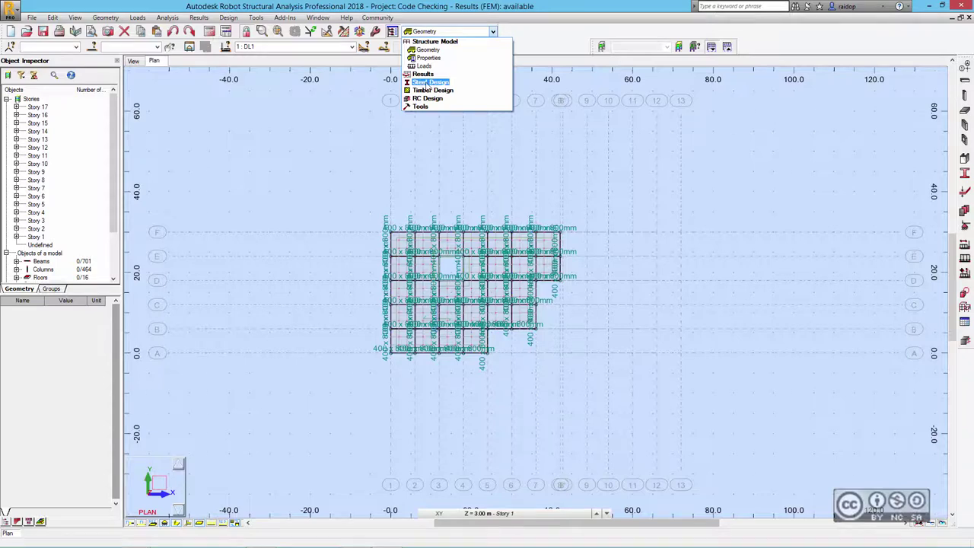
click(431, 82)
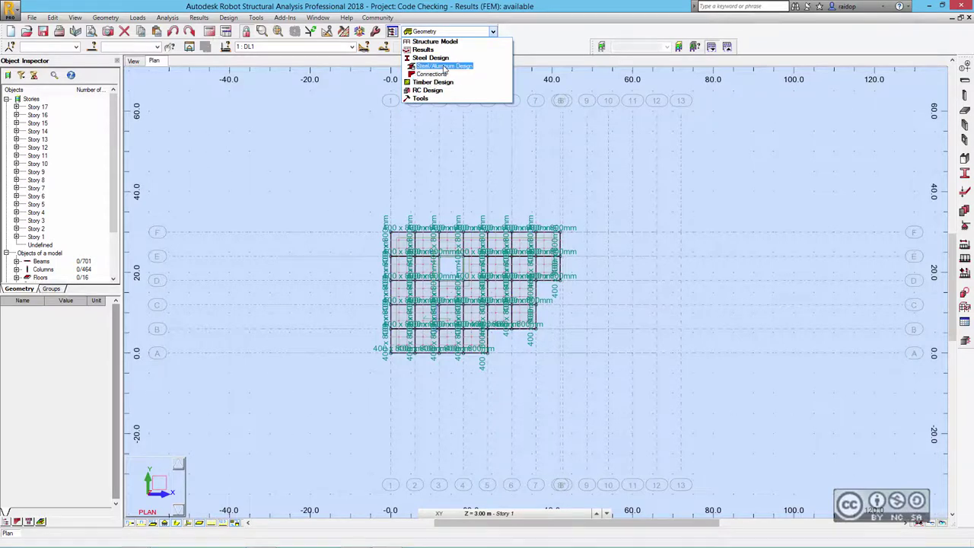
click(445, 67)
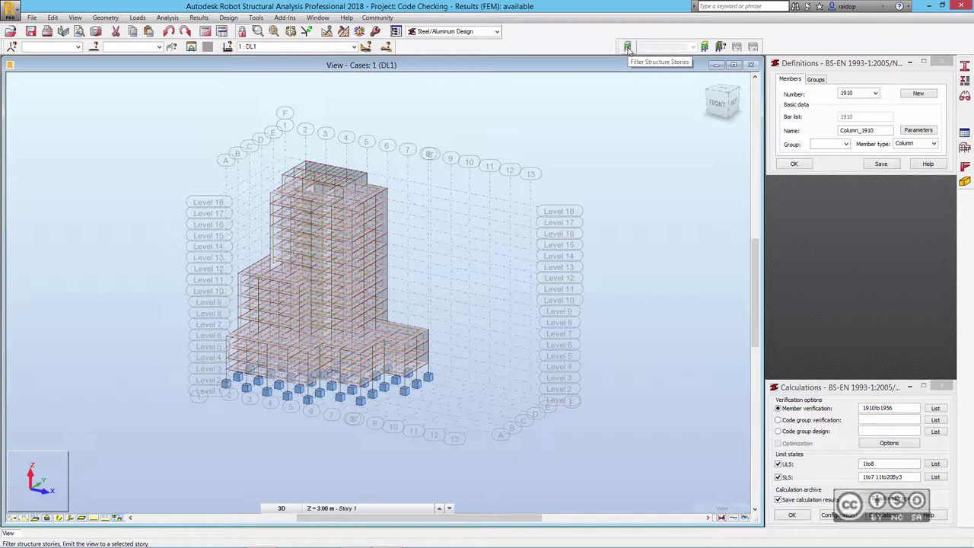
Step: Filter the model view to display only Story 17
click(627, 47)
click(693, 47)
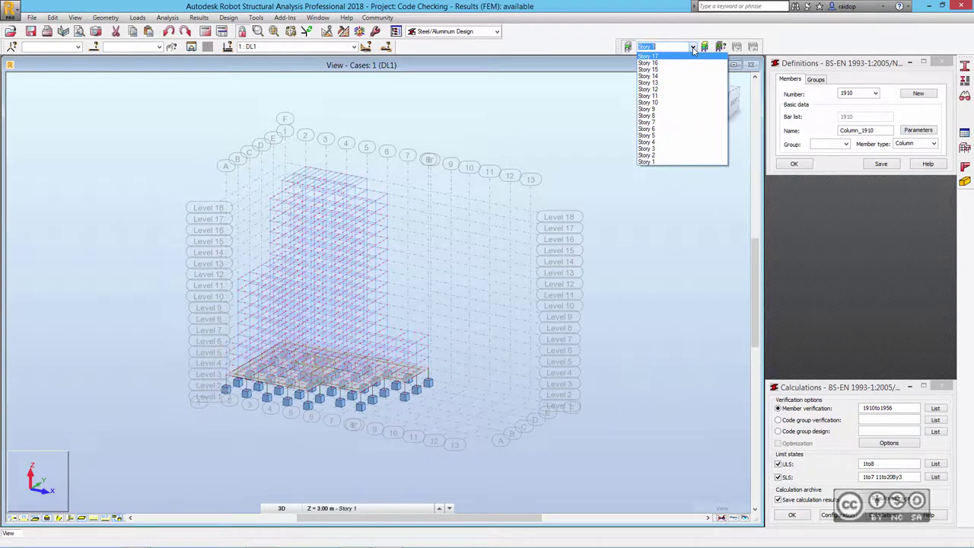
click(648, 57)
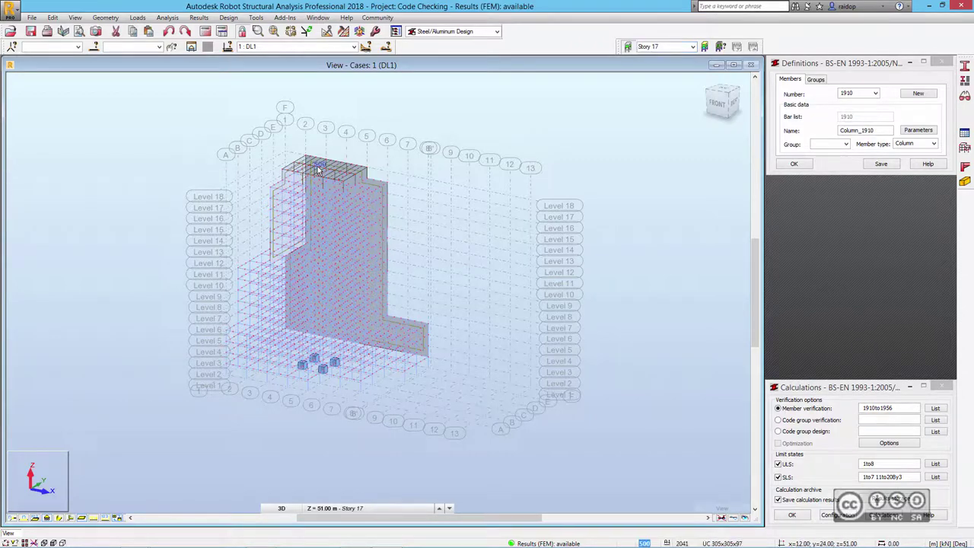
Step: Zoom into the top of the building and render members with their section shapes
scroll(317, 165, up, 5)
scroll(319, 162, up, 1)
scroll(384, 136, up, 1)
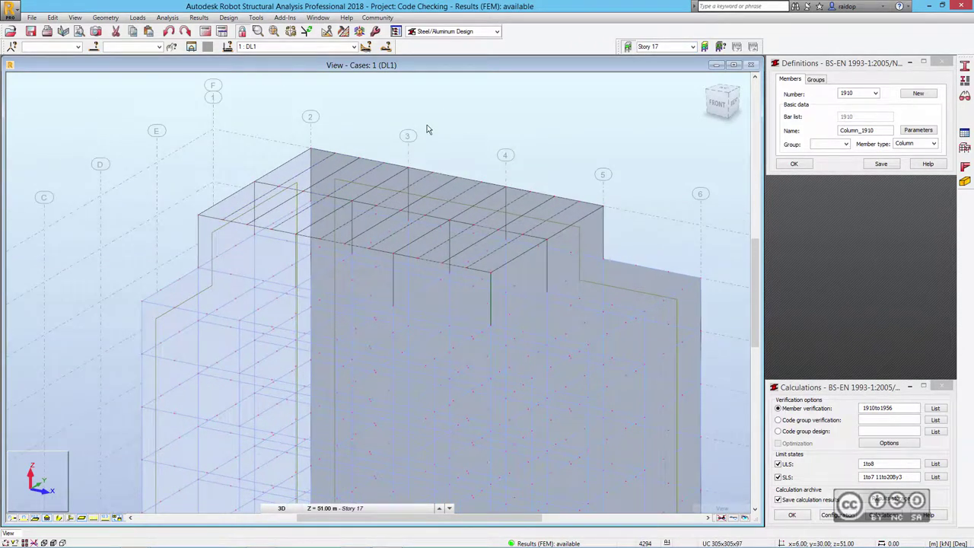
click(59, 518)
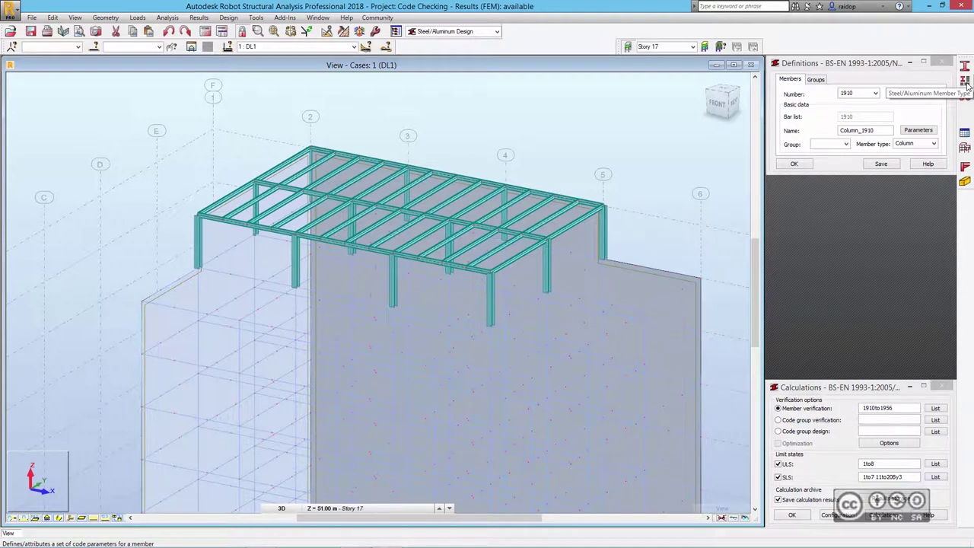
Step: Review the parameters of the Column steel member type
click(964, 81)
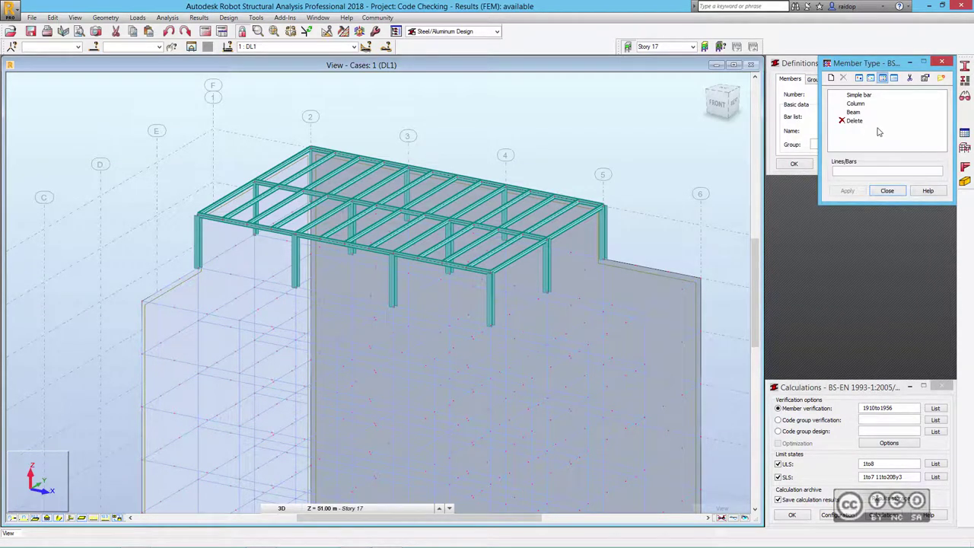
double_click(856, 105)
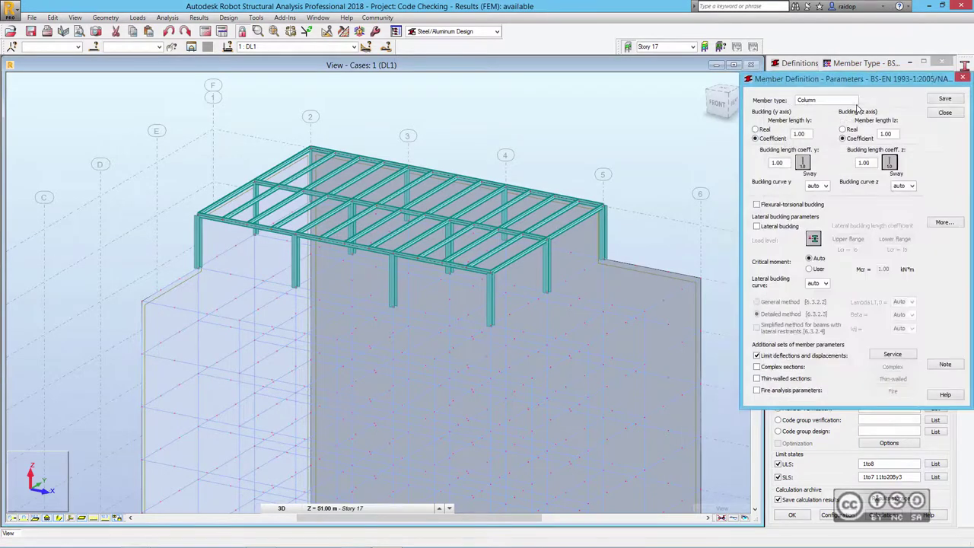
click(963, 79)
Step: Review the Beam member type's z-axis buckling length diagram and close its parameters
double_click(853, 112)
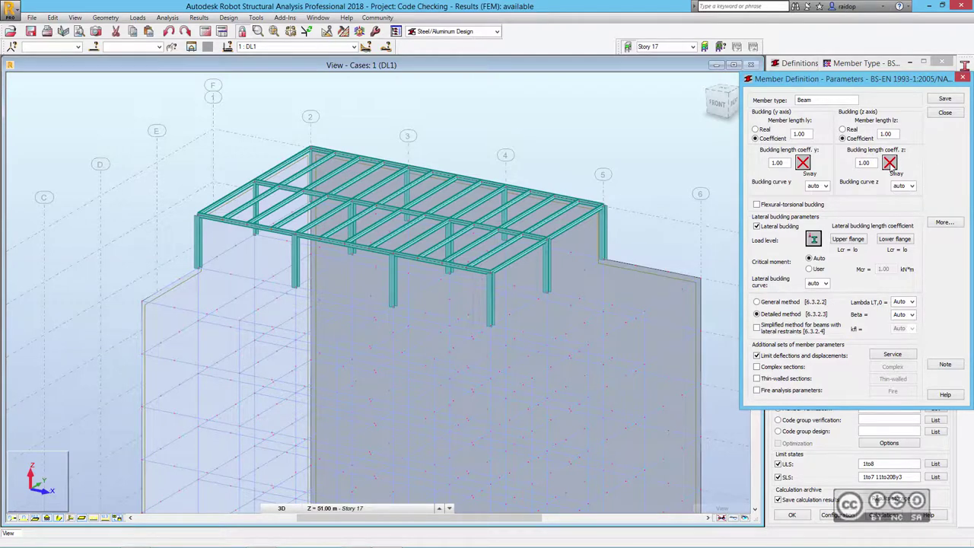
click(890, 164)
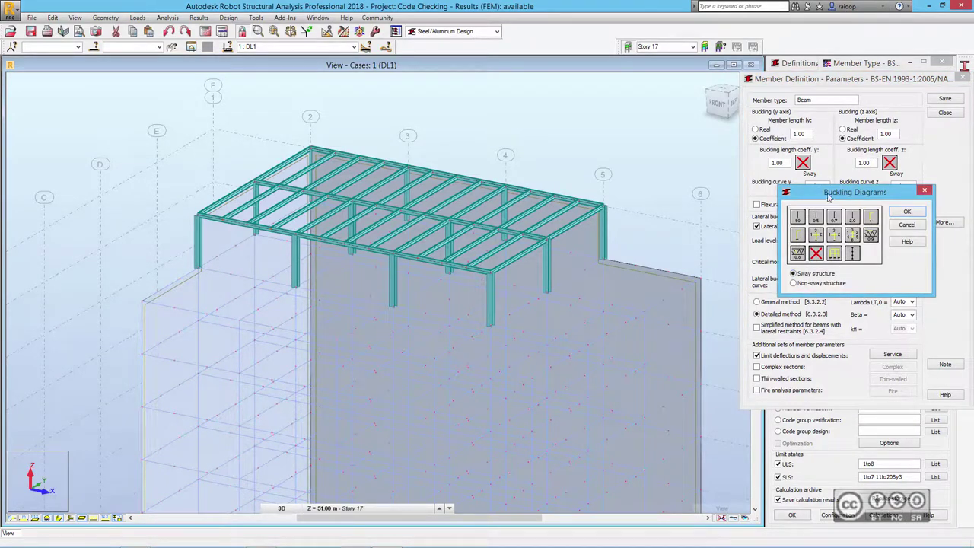
click(905, 212)
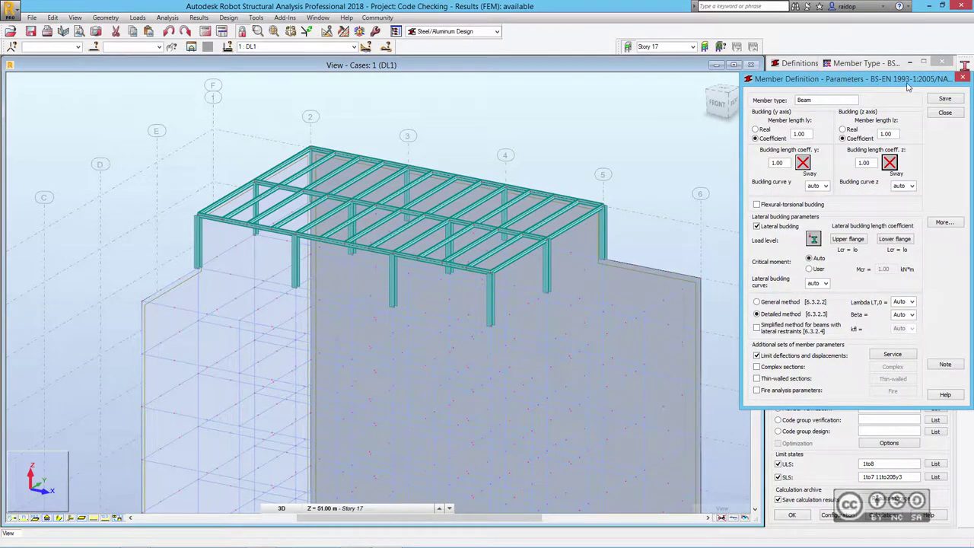
click(962, 78)
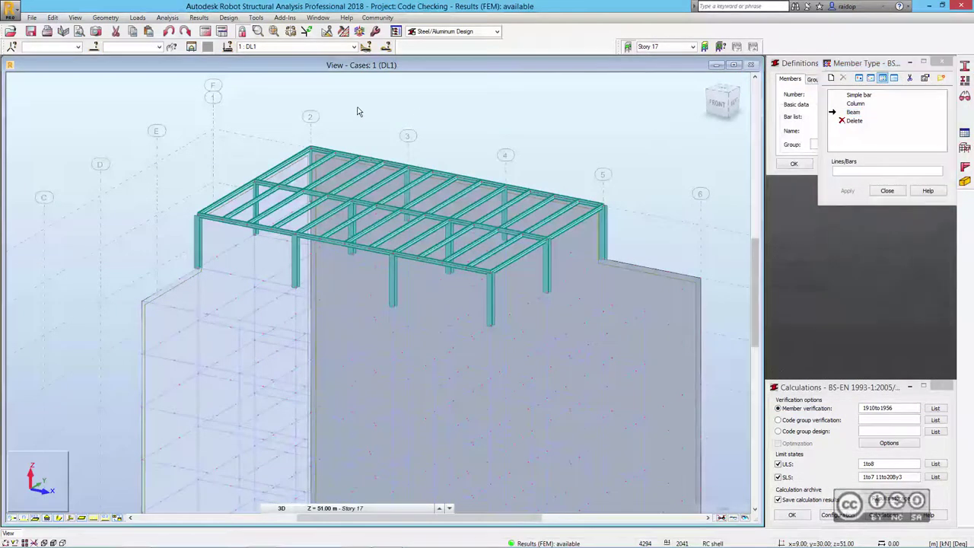
right_click(356, 112)
Step: Colour Story 17 bars by member type with a legend, beams blue and columns yellow
click(340, 216)
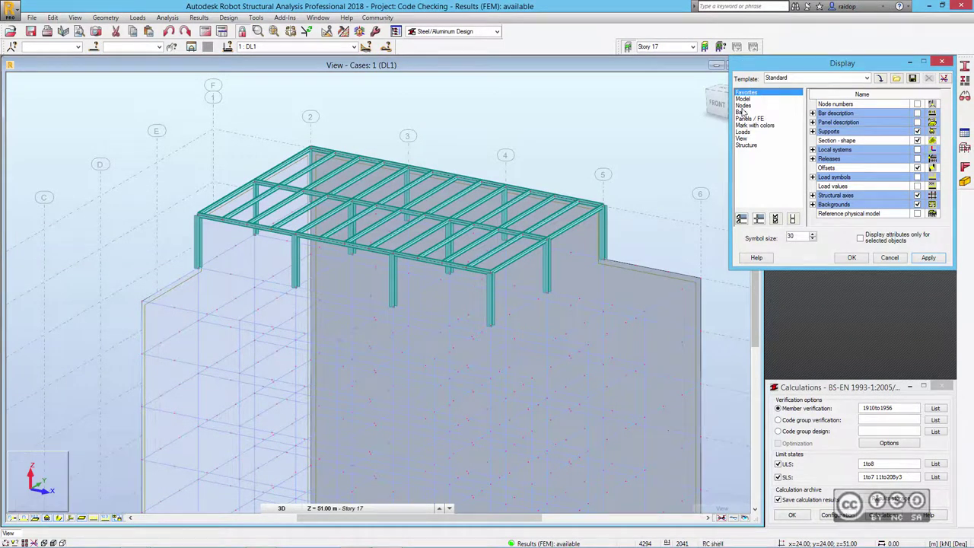
click(742, 113)
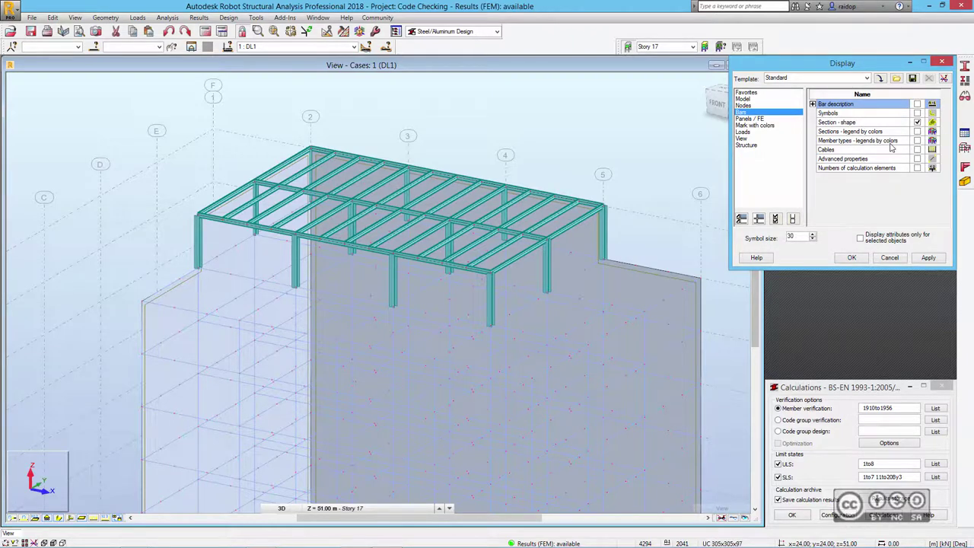
click(917, 140)
click(851, 258)
scroll(465, 120, up, 2)
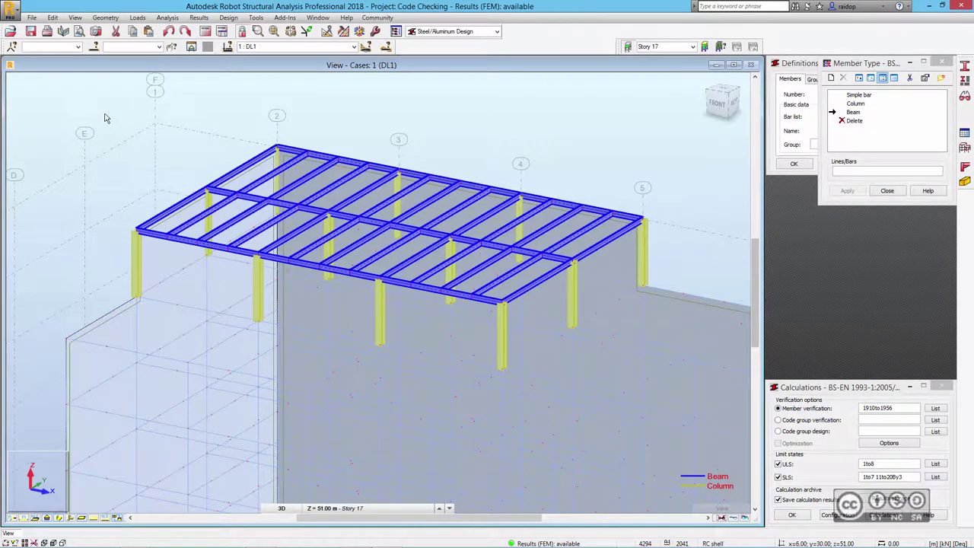
Step: Select all Story 17 beams and columns and check them in the Bars table
drag(105, 115, 699, 372)
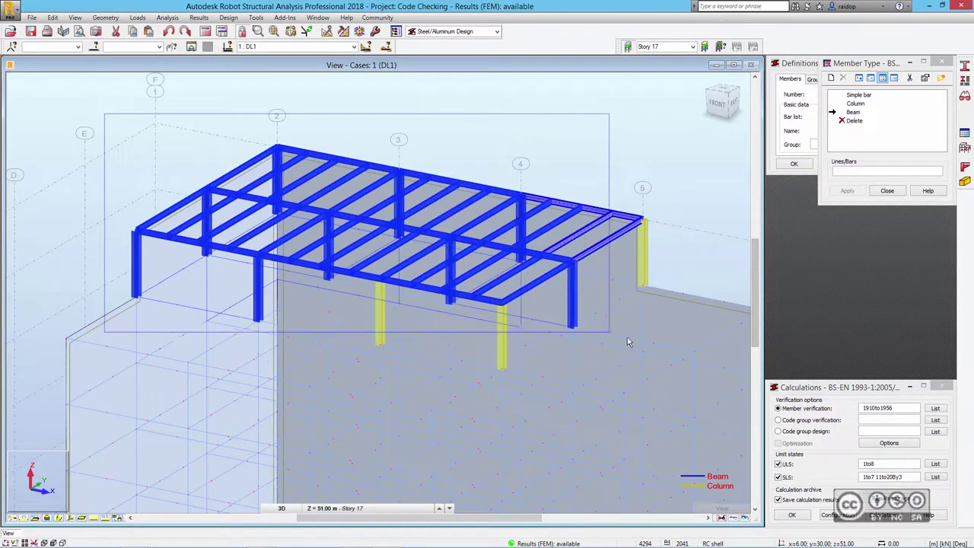
click(75, 18)
click(85, 174)
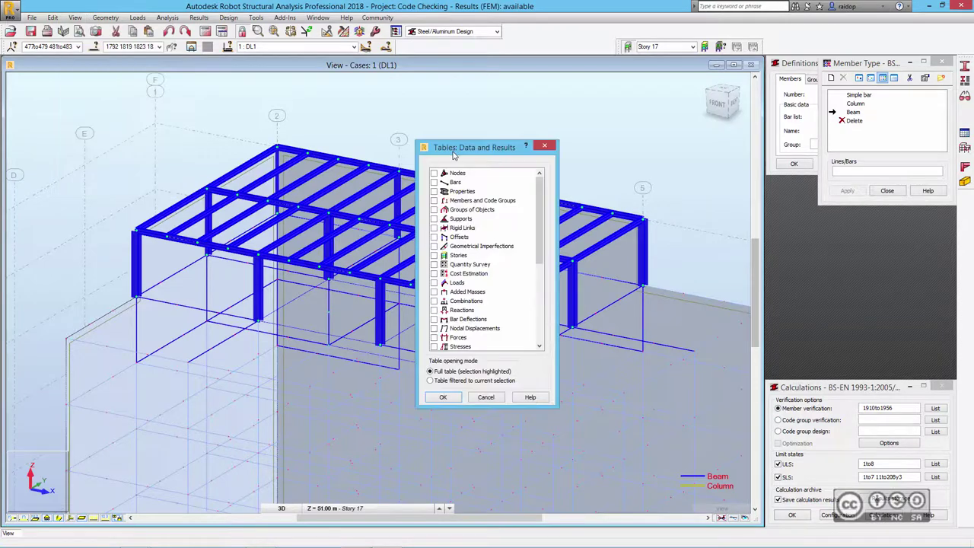
click(436, 182)
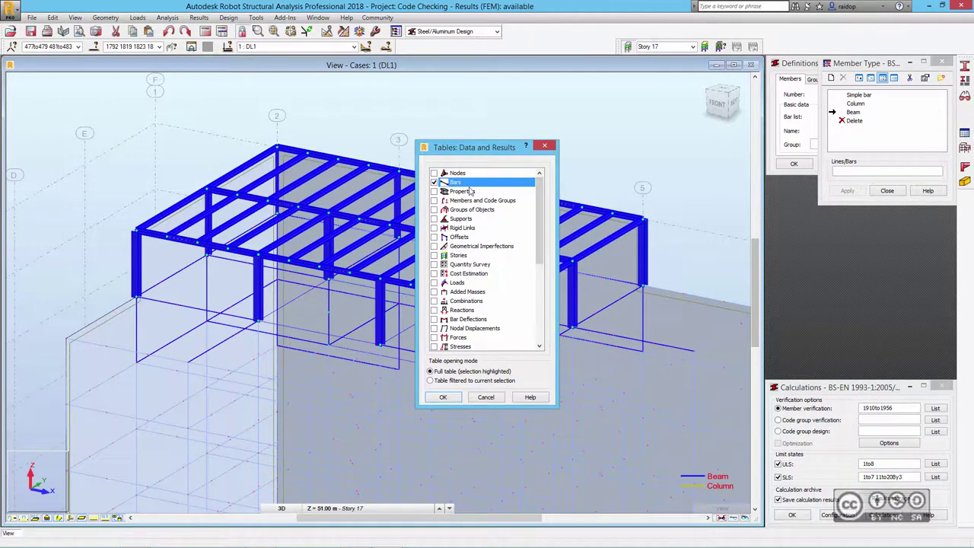
click(445, 398)
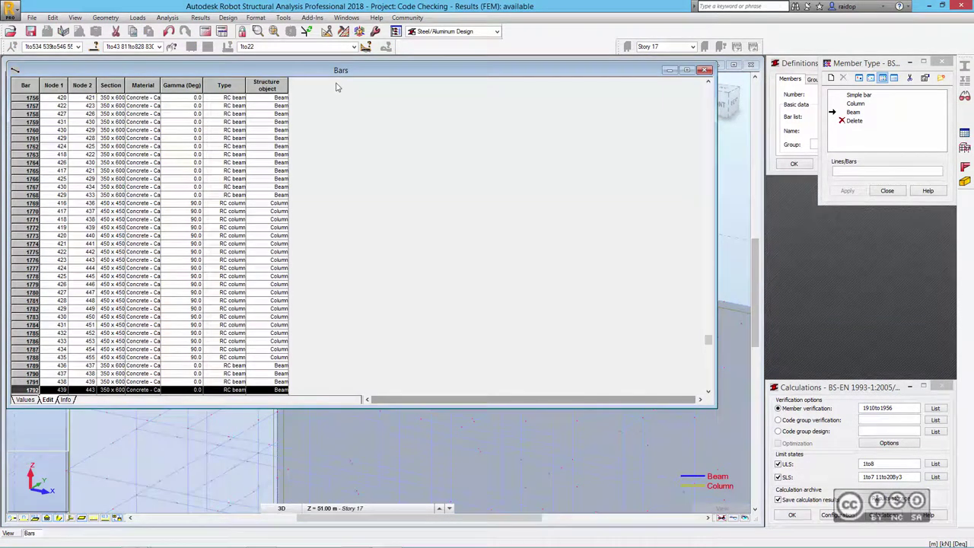
drag(708, 339, 707, 361)
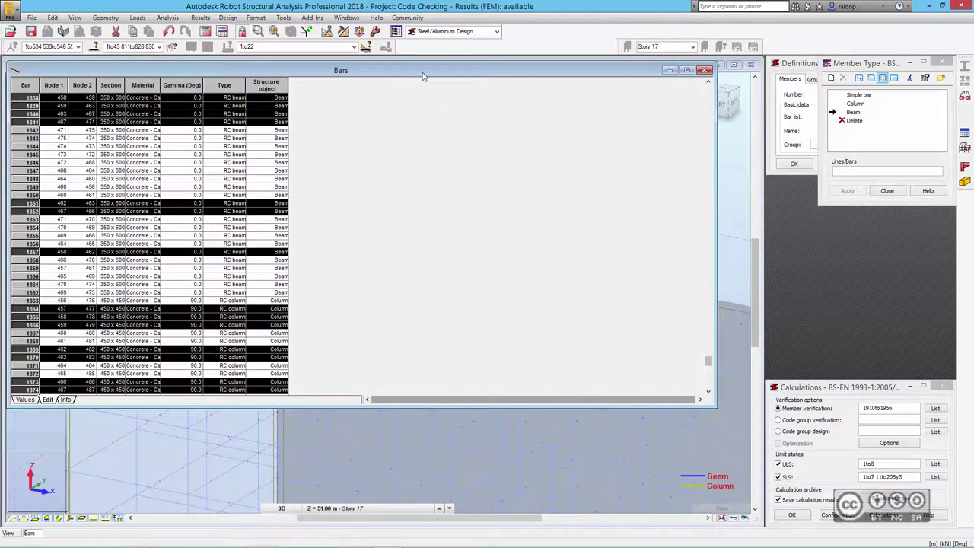
click(704, 69)
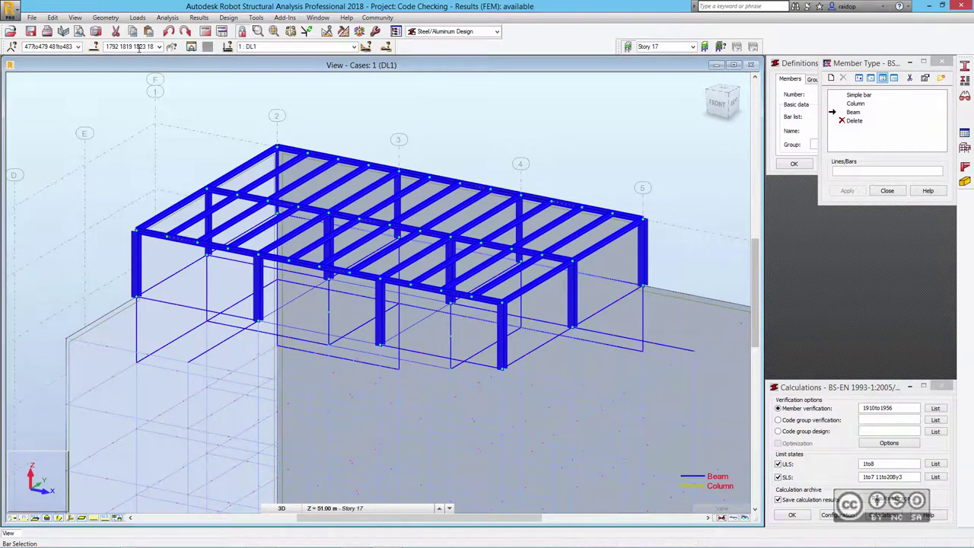
Step: Copy the selected bar numbers and close the member type list
right_click(139, 47)
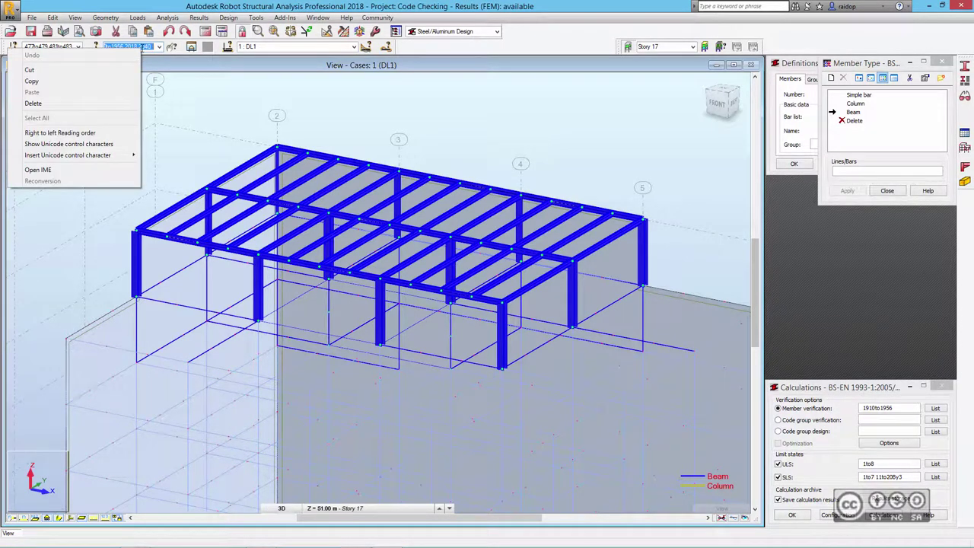
click(31, 81)
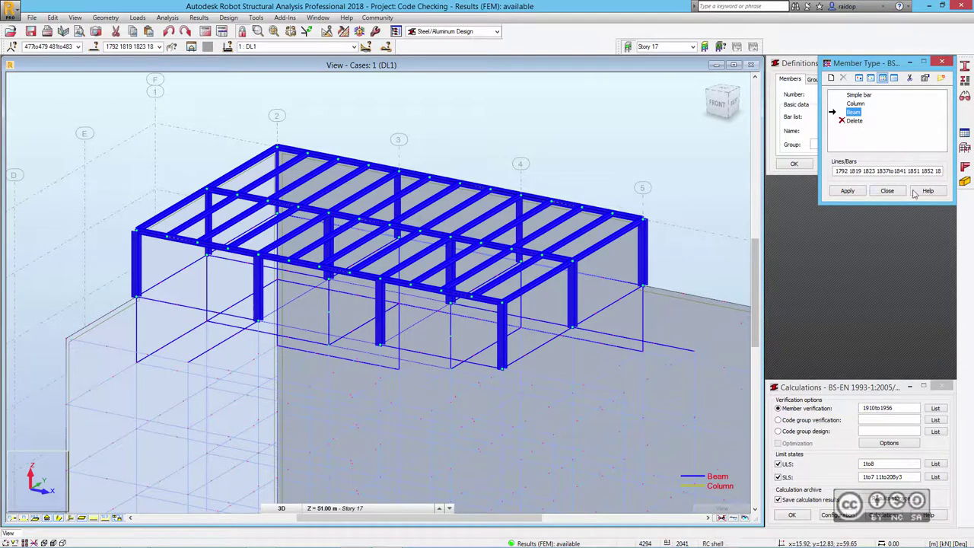
click(887, 190)
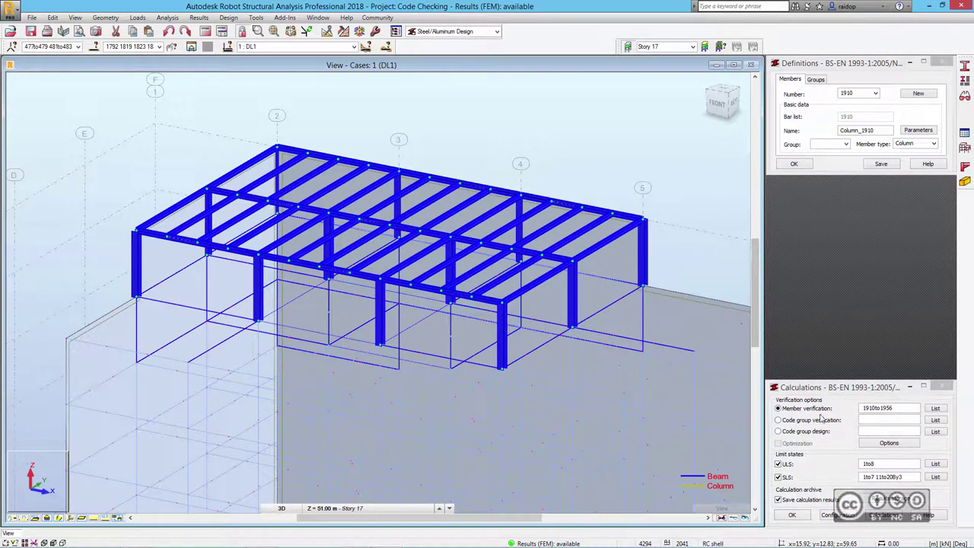
Step: Paste the copied bars into the Member verification list and run the verification for 1910to1956
drag(886, 411, 848, 411)
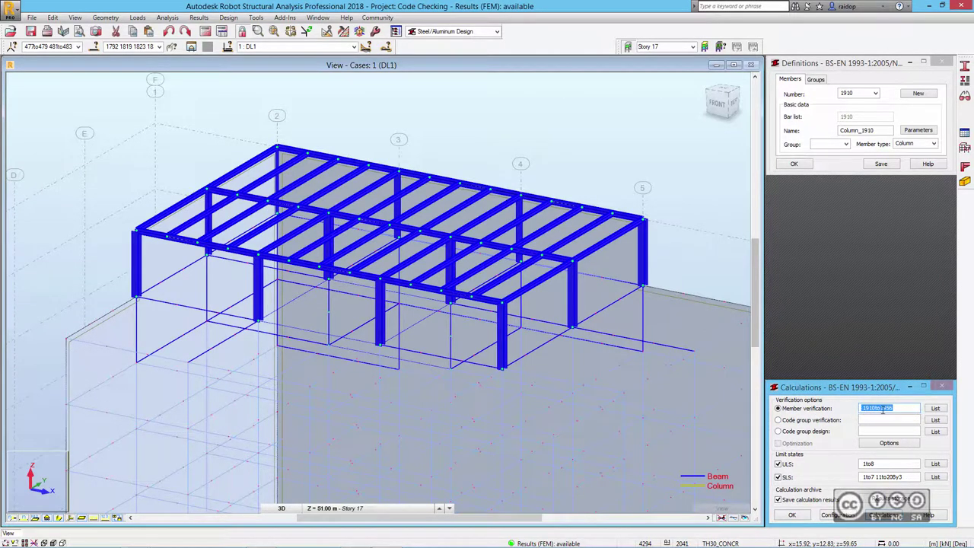
right_click(882, 410)
click(805, 315)
click(884, 515)
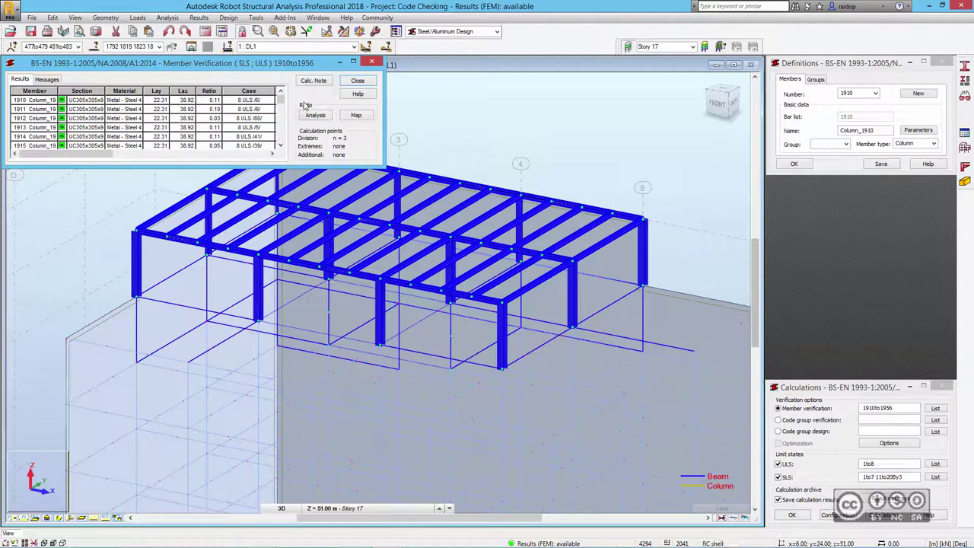
Step: Show the ratio map, revert bars to thin lines, then close the map to see failing beams 1932–1934
click(355, 115)
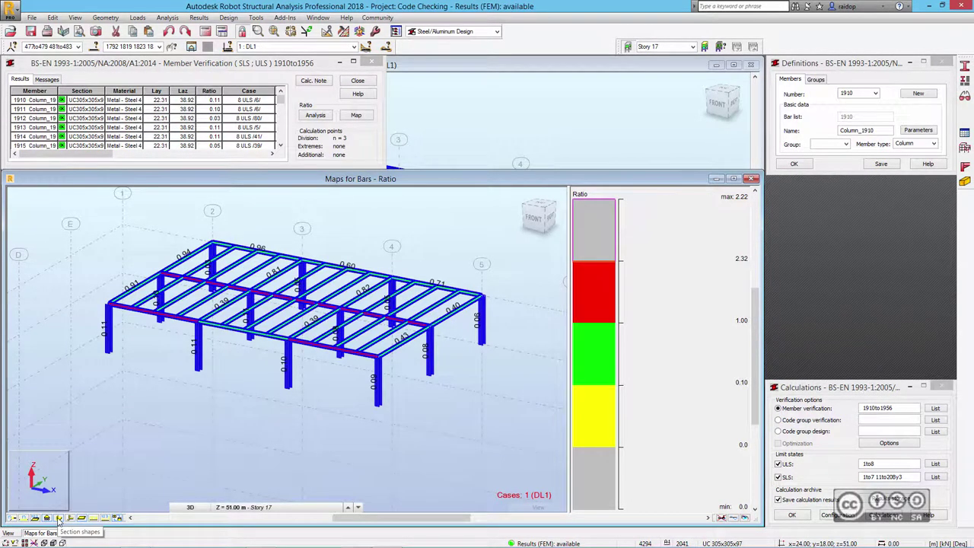
click(59, 518)
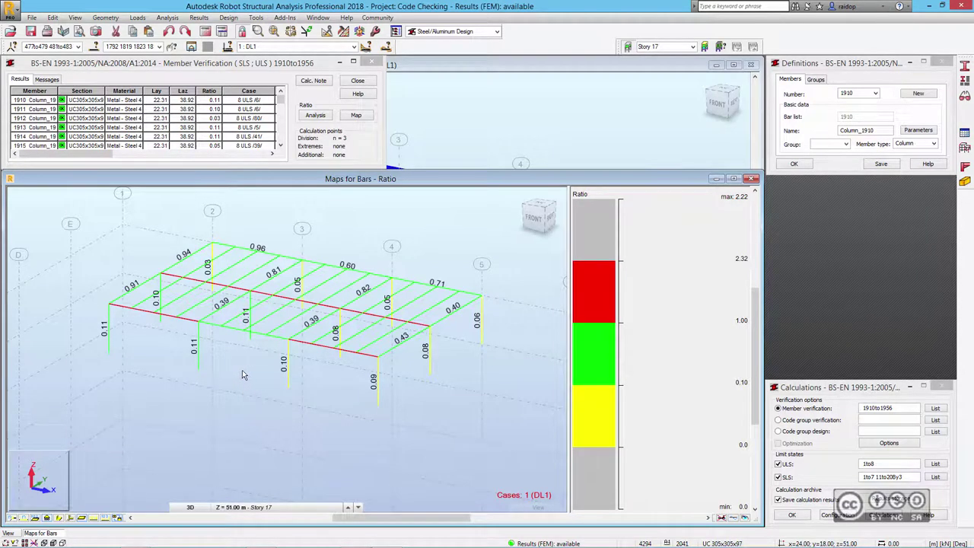
drag(280, 99, 280, 126)
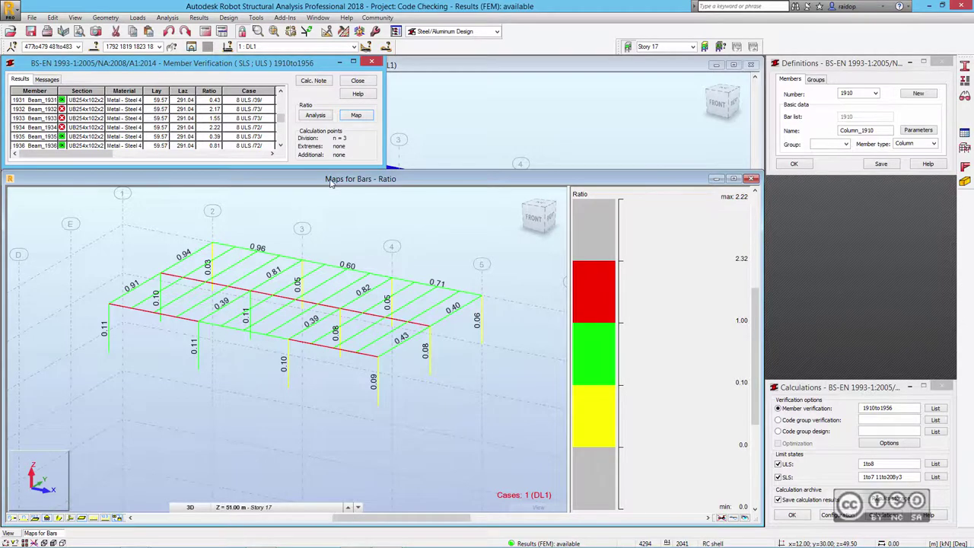
click(750, 179)
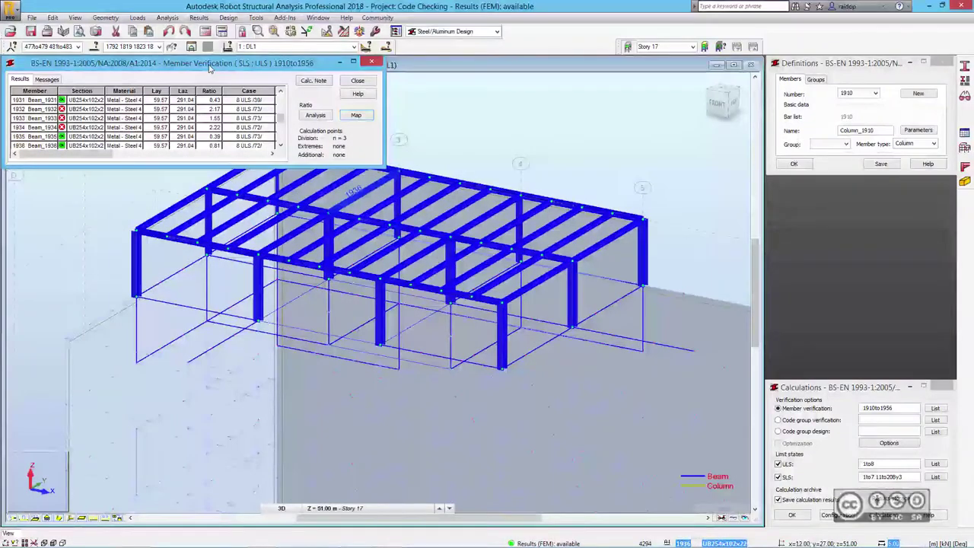
scroll(46, 114, up, 3)
double_click(25, 109)
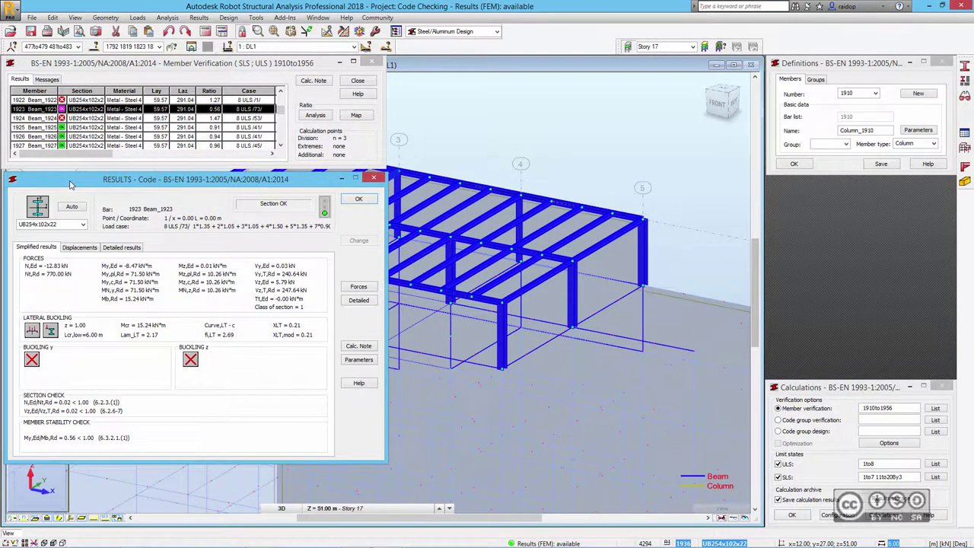
click(79, 247)
click(36, 247)
click(372, 182)
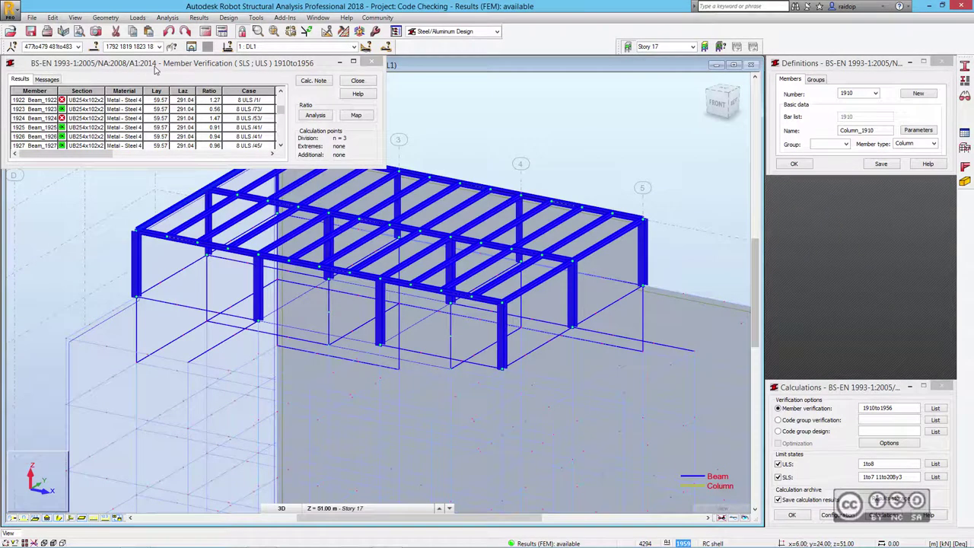
double_click(26, 119)
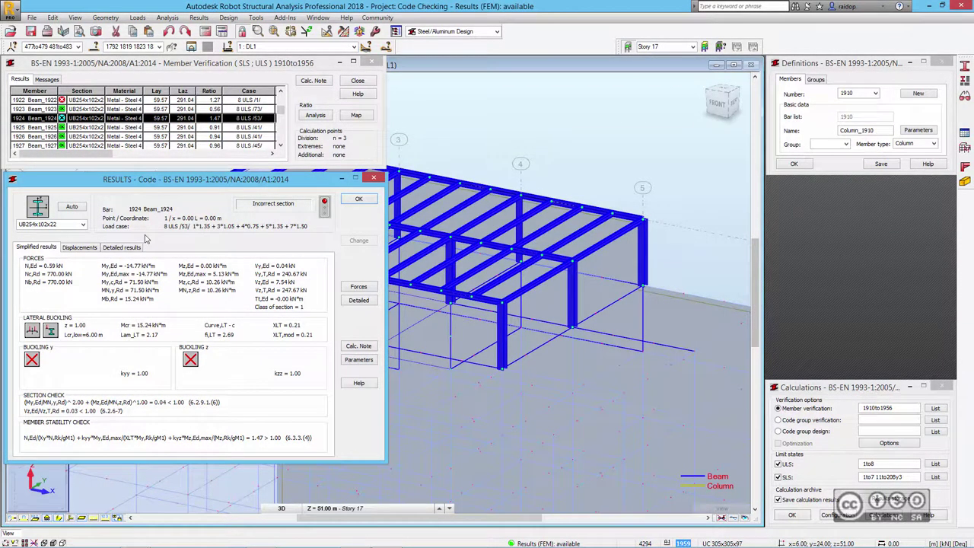
click(355, 201)
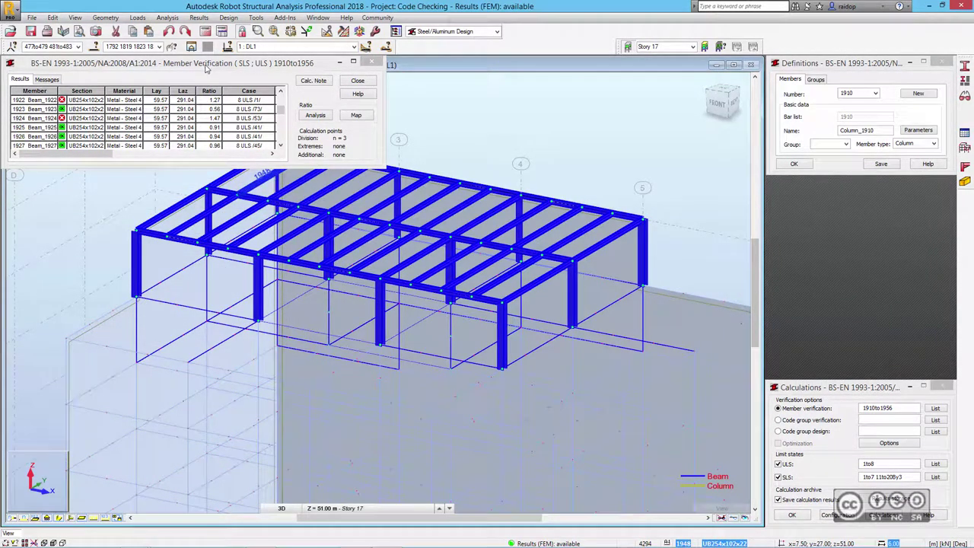
Step: Close the verification results and create new design group 1, Main Beams, in S275 steel
click(356, 81)
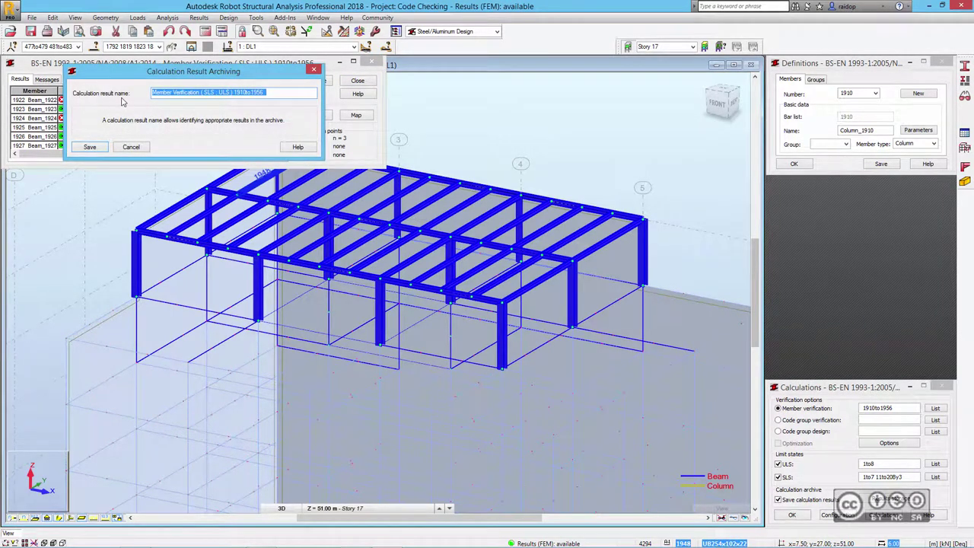
click(89, 147)
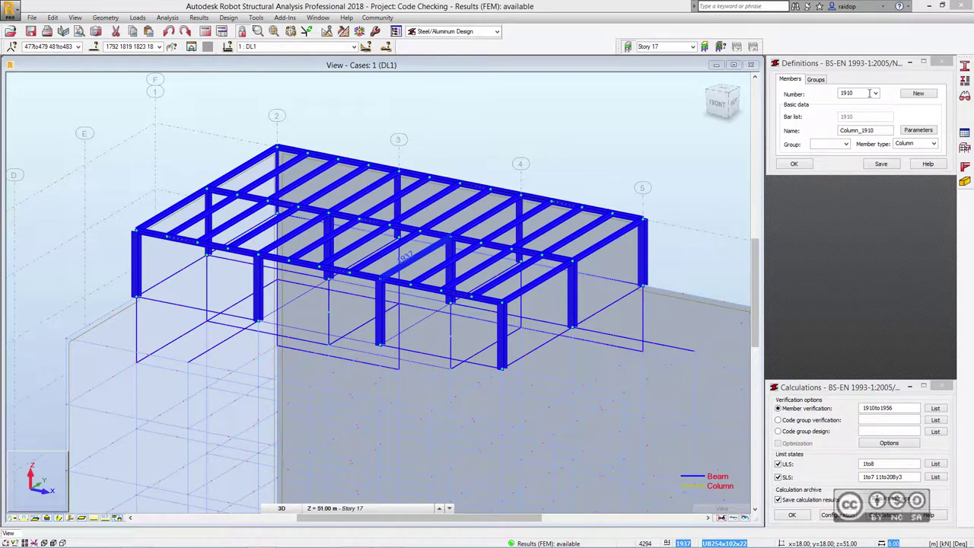
click(793, 67)
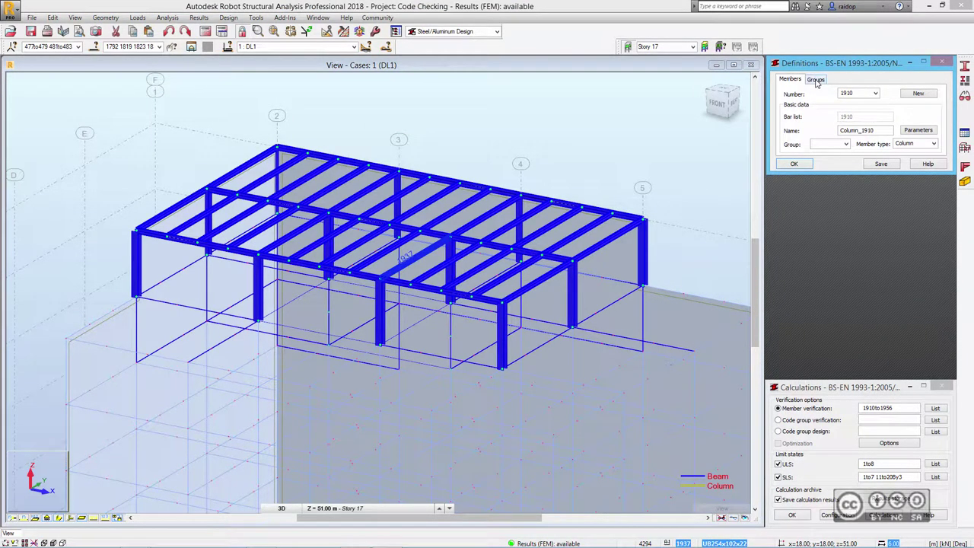
click(816, 80)
click(922, 94)
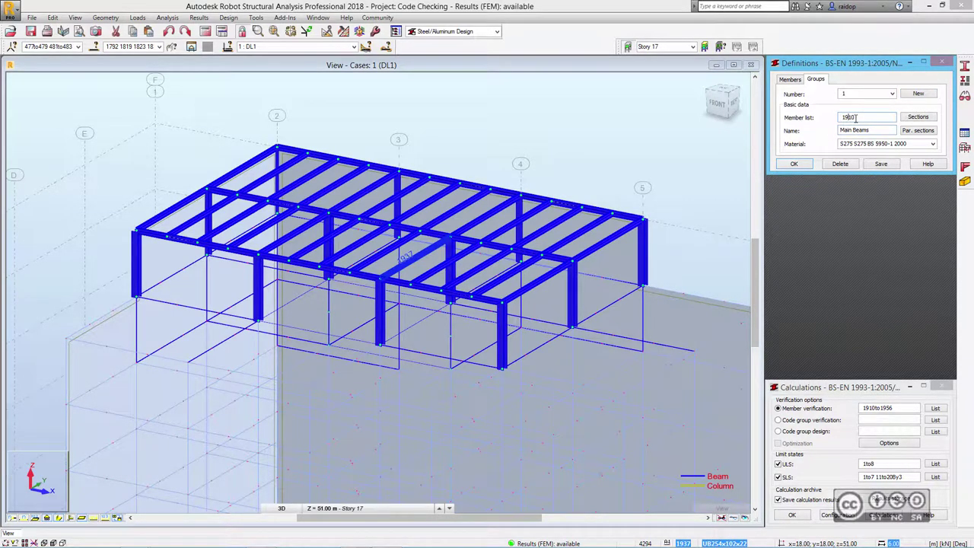
click(734, 105)
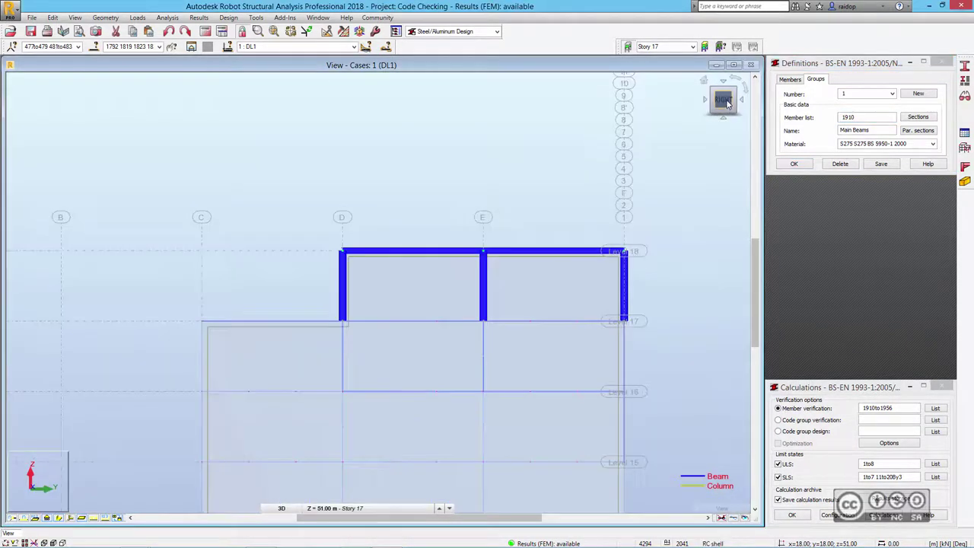
Step: Window-select the roof beams at grids D, E and lines 2, 3, 5 to set Main Beams to 1922to1938
click(296, 227)
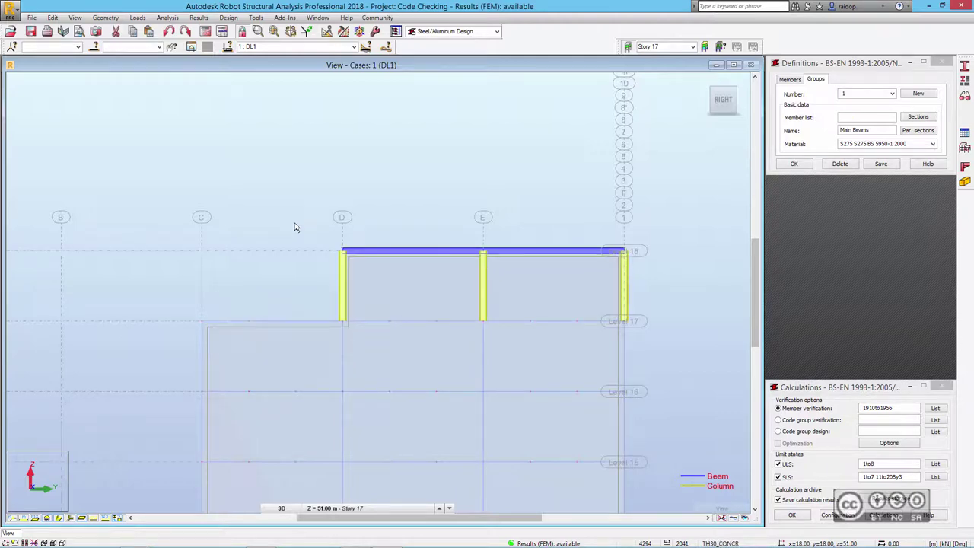
drag(307, 231, 377, 276)
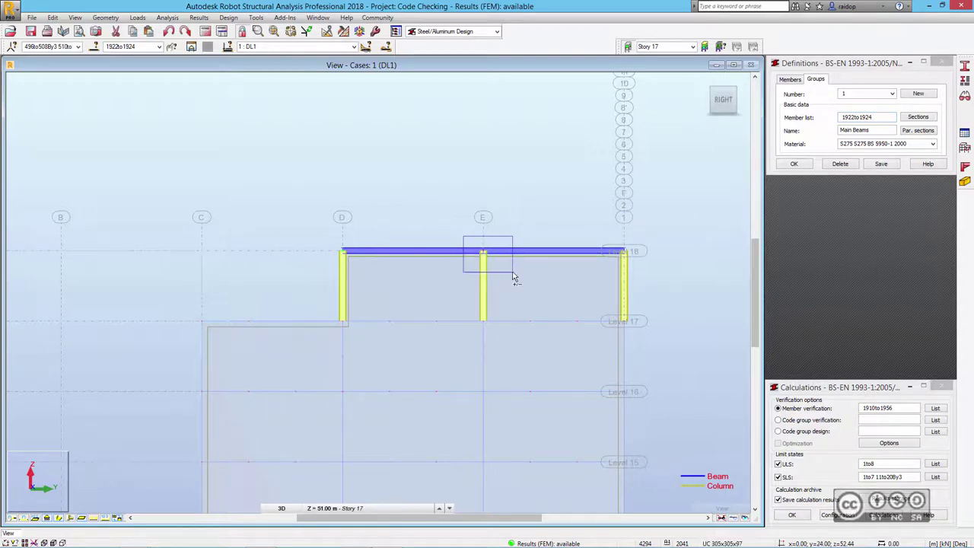
drag(597, 228, 651, 269)
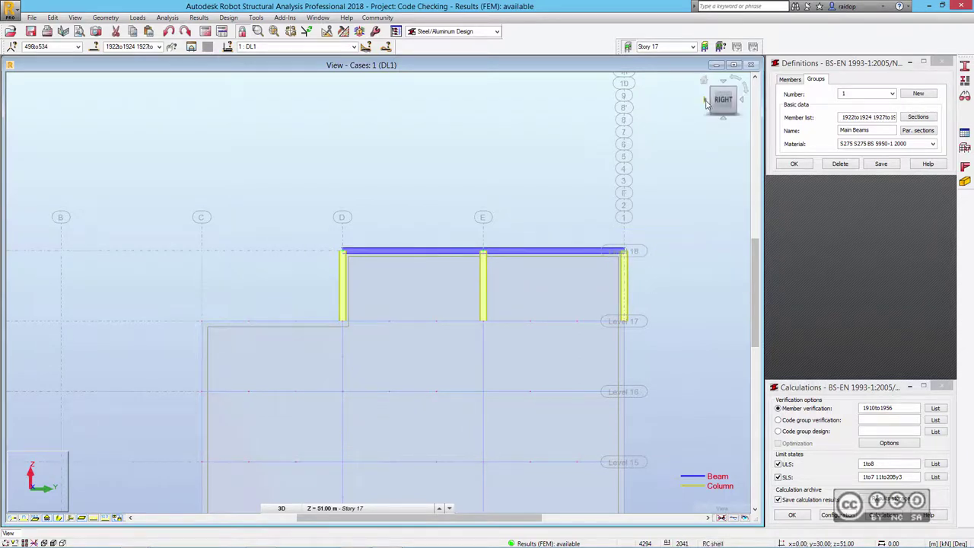
click(705, 102)
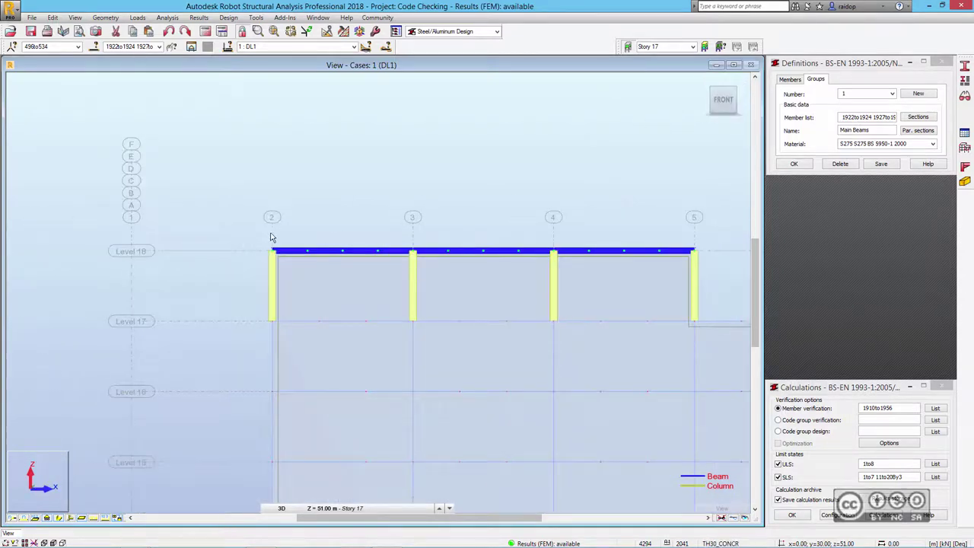
drag(251, 238, 301, 274)
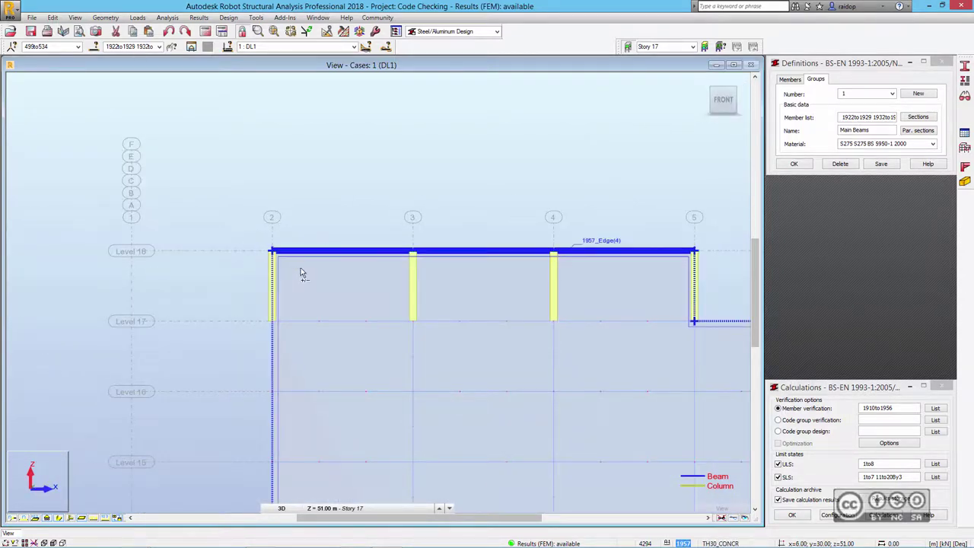
drag(388, 233, 437, 276)
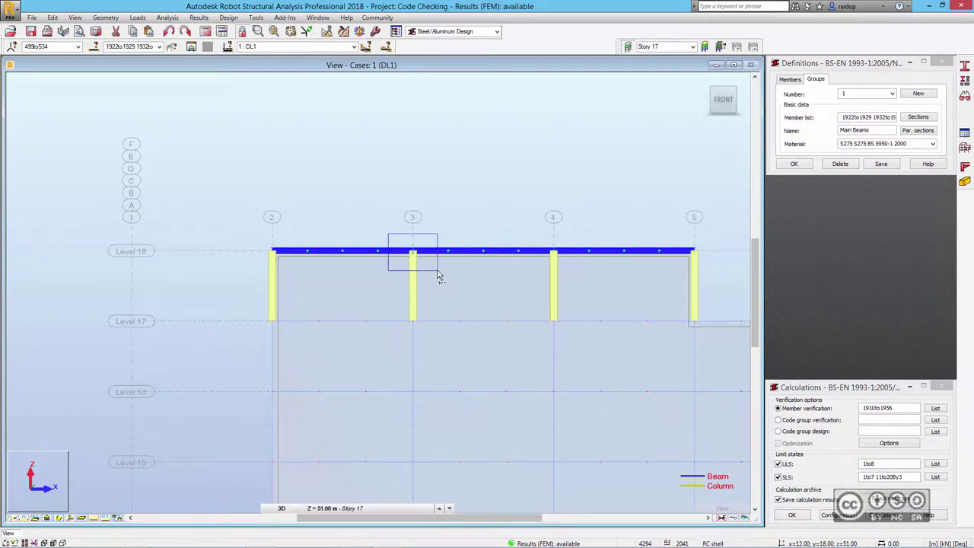
drag(676, 231, 715, 276)
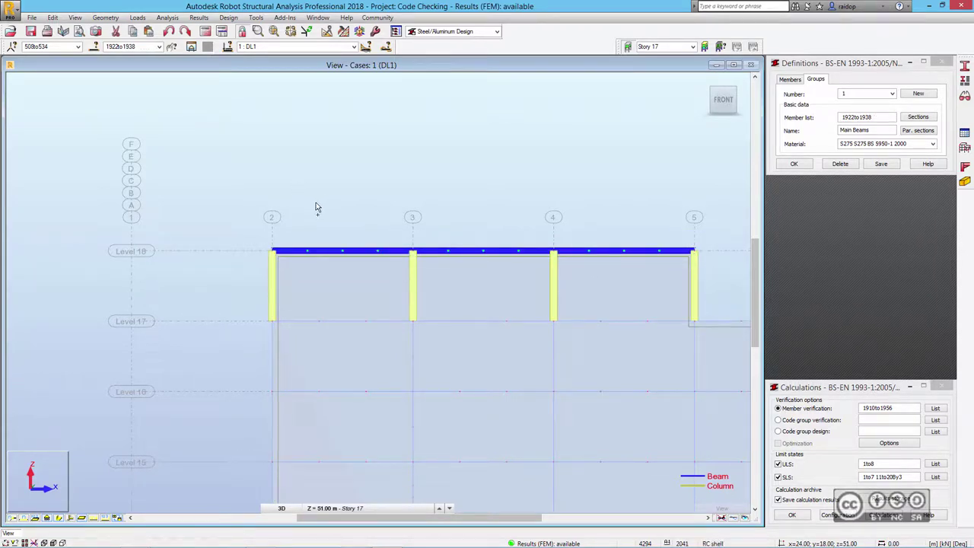
key(ctrl+alt+0)
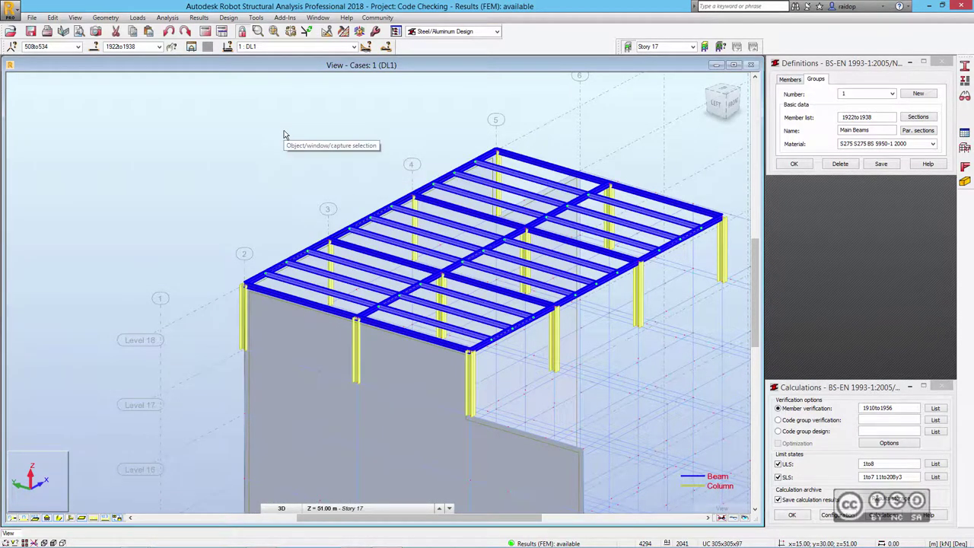
Step: Give the Main Beams group UK UB sections and STEEL 43-245 Grade43 material
click(274, 169)
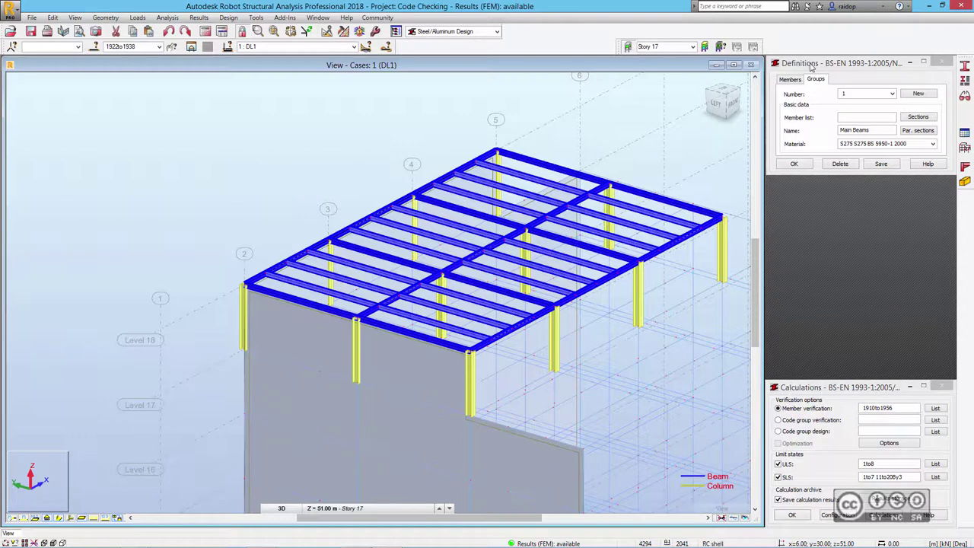
click(919, 117)
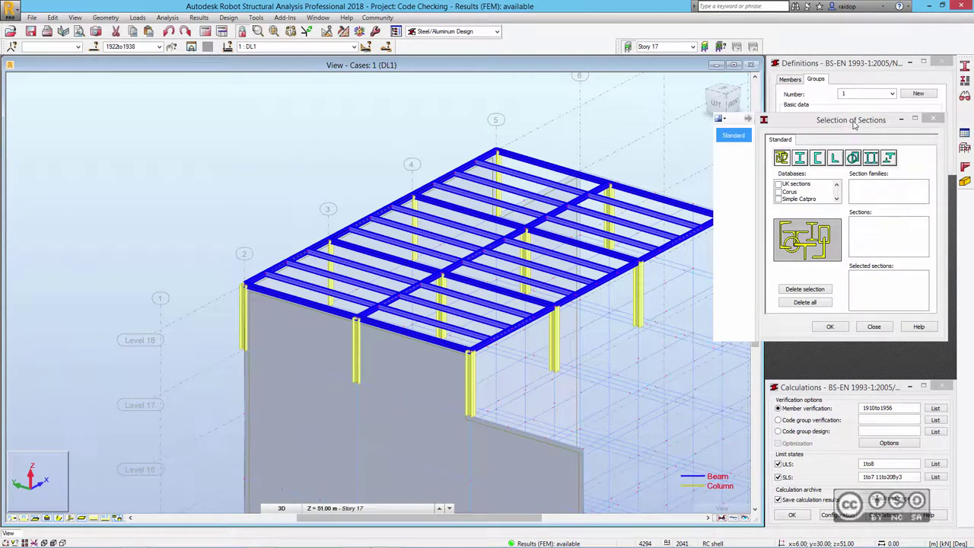
click(778, 185)
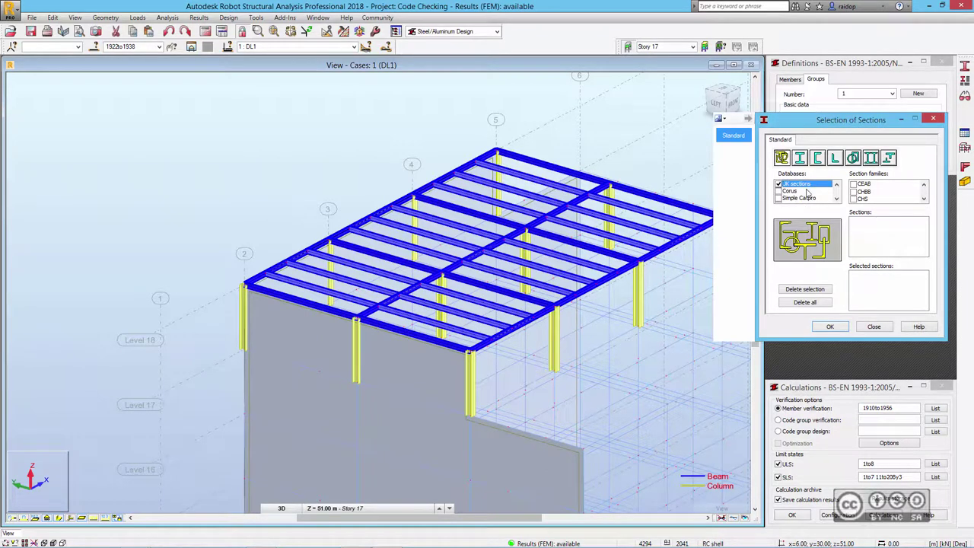
scroll(871, 190, down, 5)
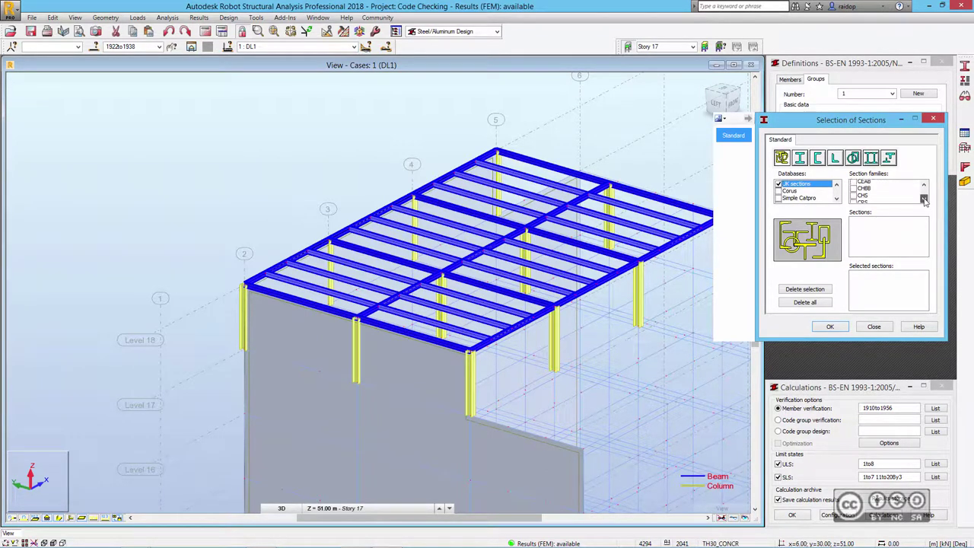
click(866, 185)
scroll(869, 190, up, 1)
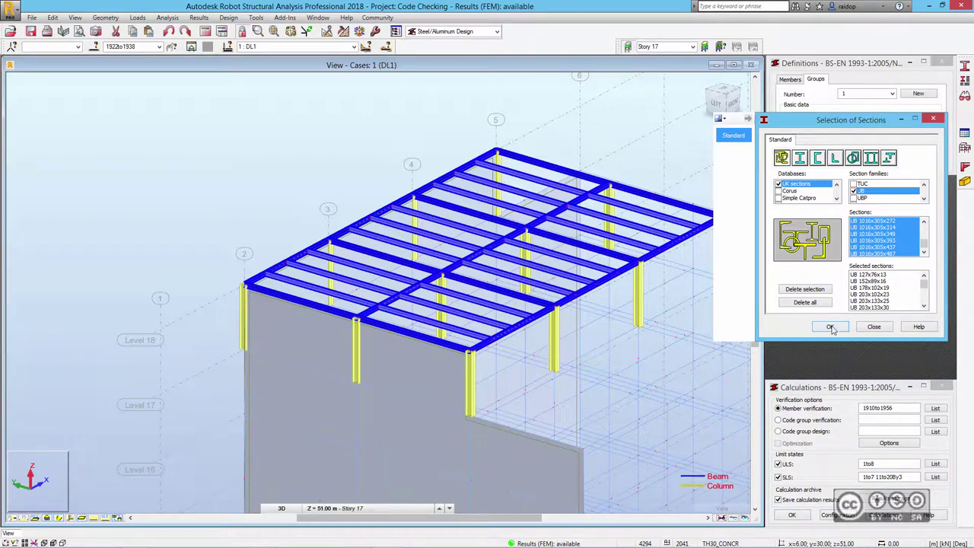
click(829, 326)
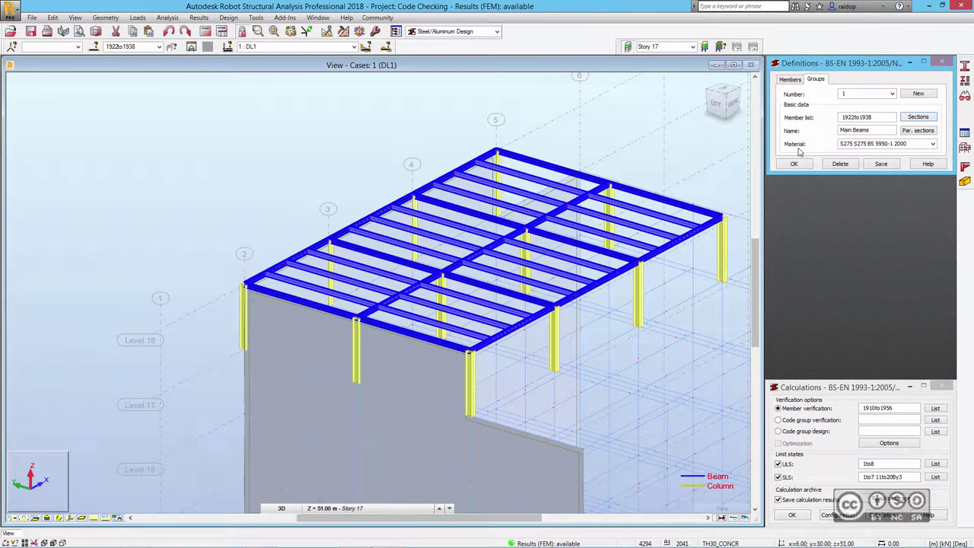
click(875, 144)
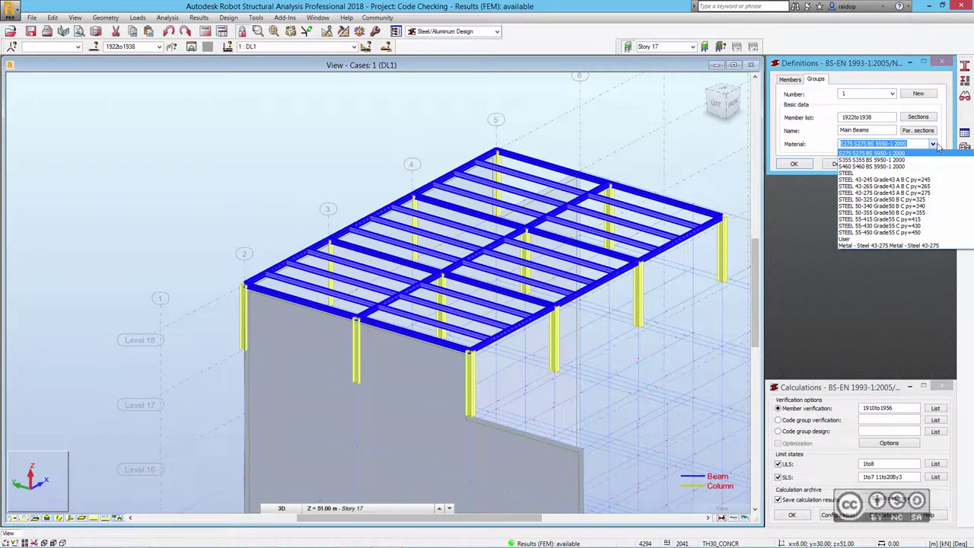
click(860, 179)
Step: Save the Main Beams group and name the next group 'Secondary Beams'
click(882, 164)
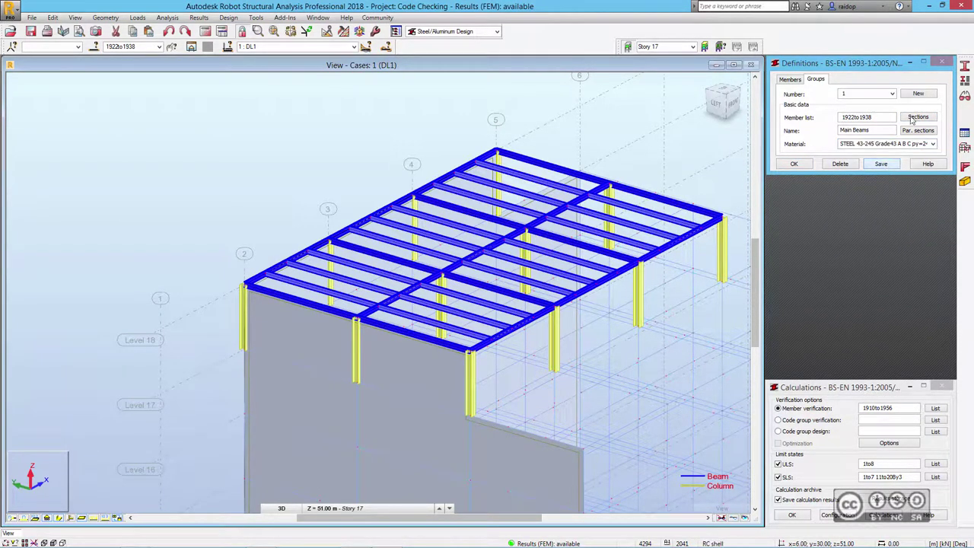
drag(878, 129, 848, 131)
text(Secondary)
text( Beams)
Step: Fill the group's member list with all secondary roof beams, 1939to1956
click(871, 117)
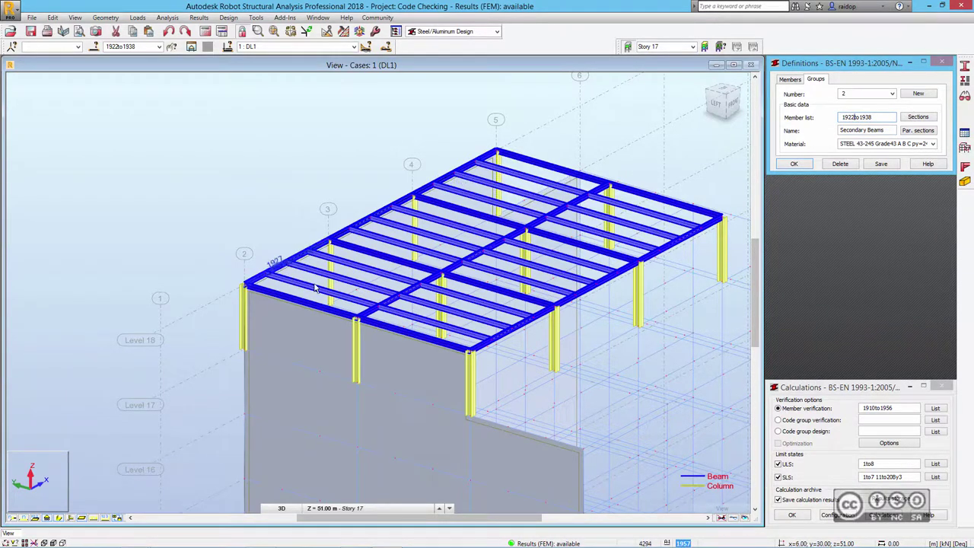
click(233, 163)
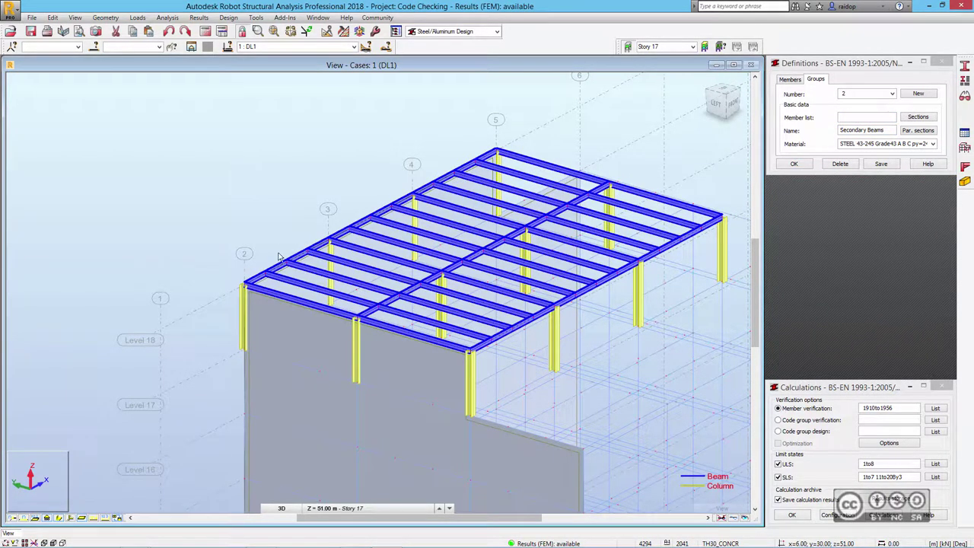
click(305, 288)
ctrl+click(327, 272)
ctrl+click(350, 268)
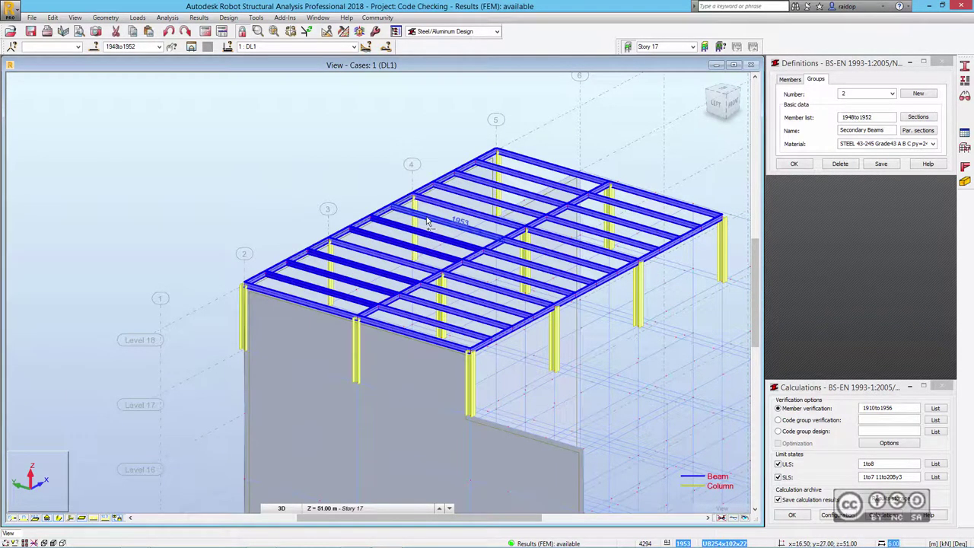
key(ctrl+a)
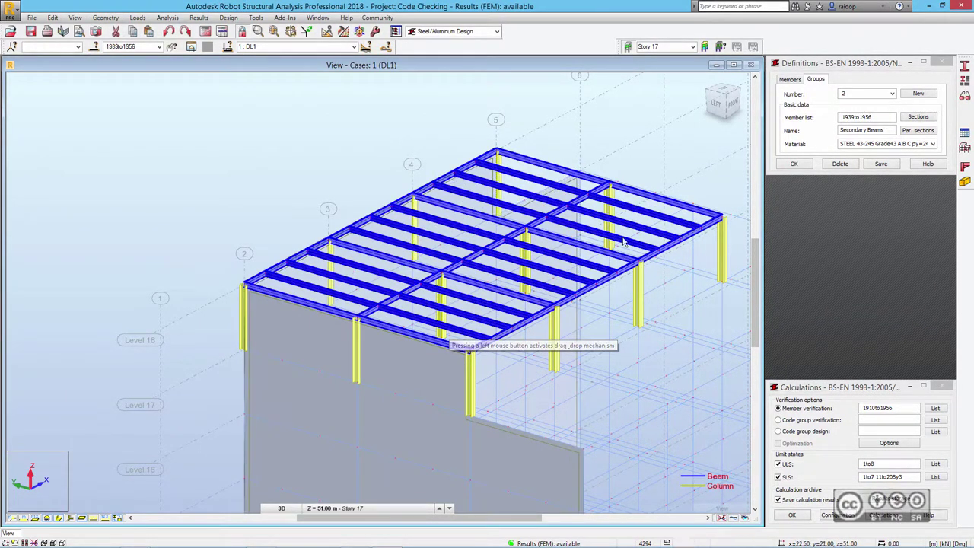
Step: Save the Secondary Beams group and confirm its section list
click(807, 66)
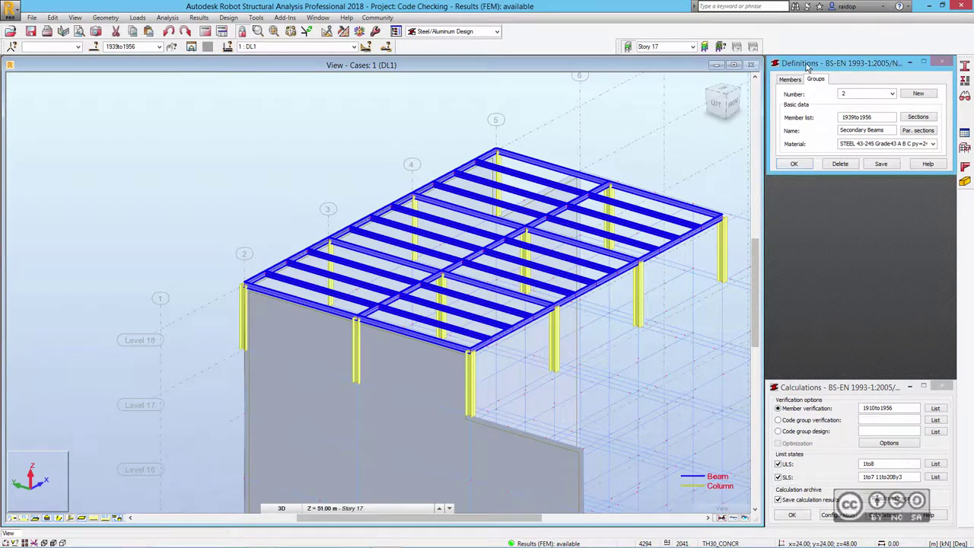
click(882, 164)
click(918, 117)
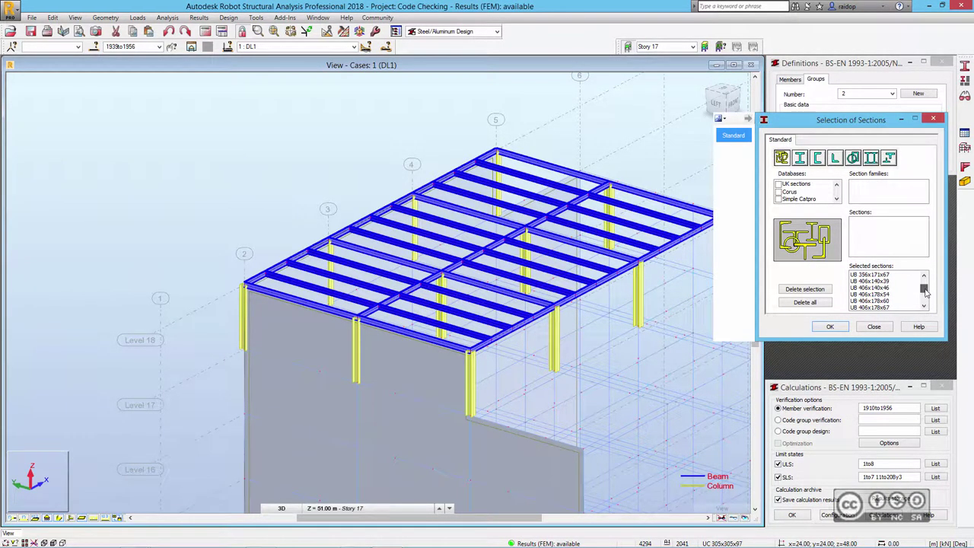
click(825, 329)
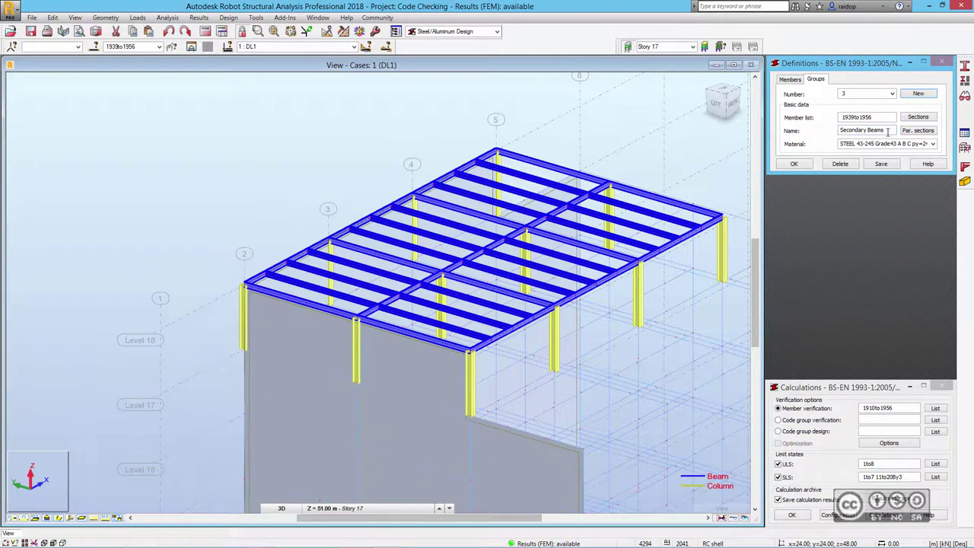
Step: Rename group 3 to 'Columns' and clear its member list
drag(884, 130, 825, 132)
text(Columns)
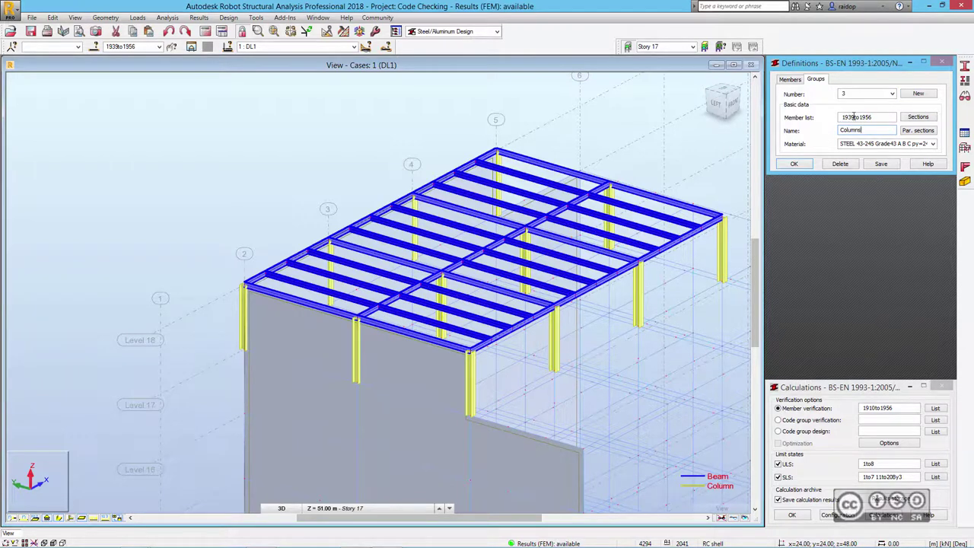
click(860, 117)
click(279, 191)
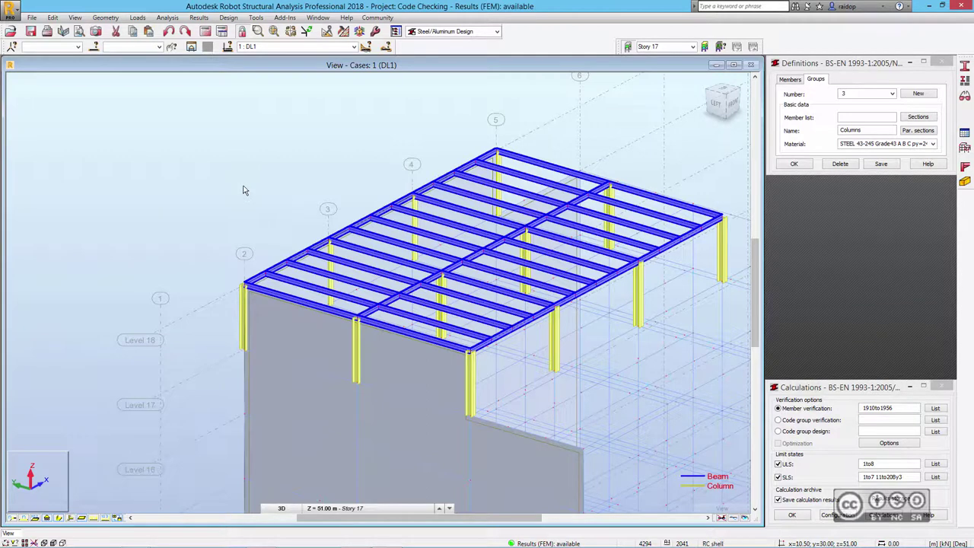
Step: Add every column, 1910to1921, to the Columns group's members
click(243, 316)
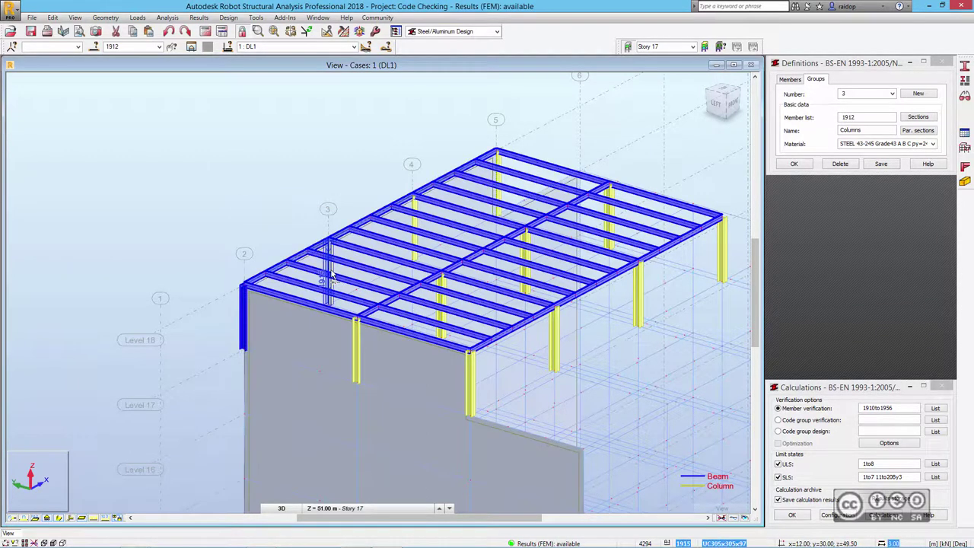
ctrl+click(415, 228)
ctrl+click(496, 187)
ctrl+click(608, 224)
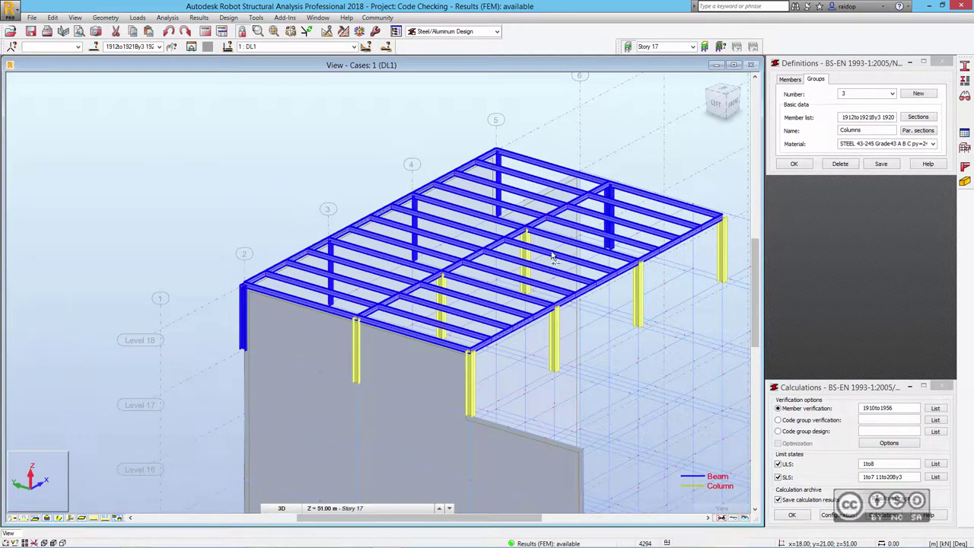
ctrl+click(525, 263)
ctrl+click(441, 311)
ctrl+click(355, 354)
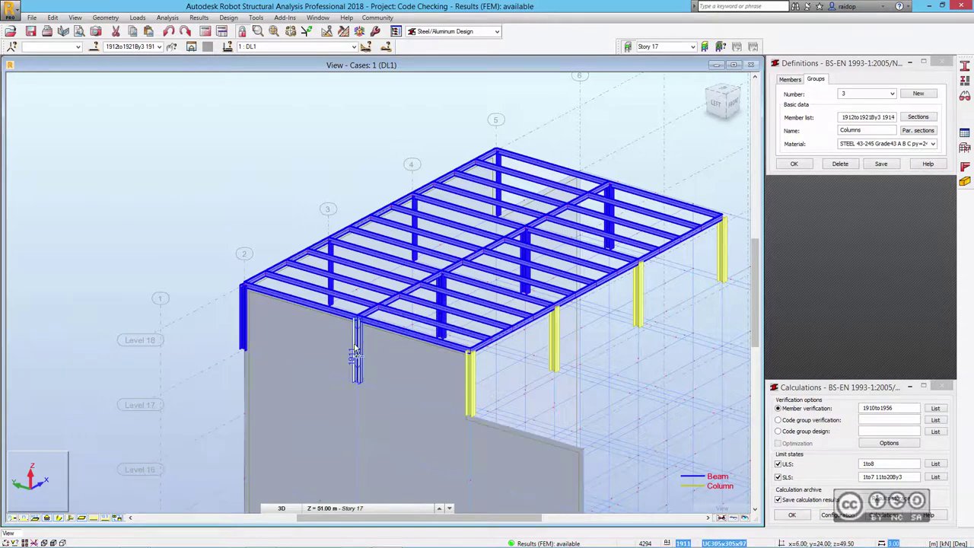
ctrl+click(469, 384)
ctrl+click(553, 342)
ctrl+click(638, 297)
ctrl+click(721, 251)
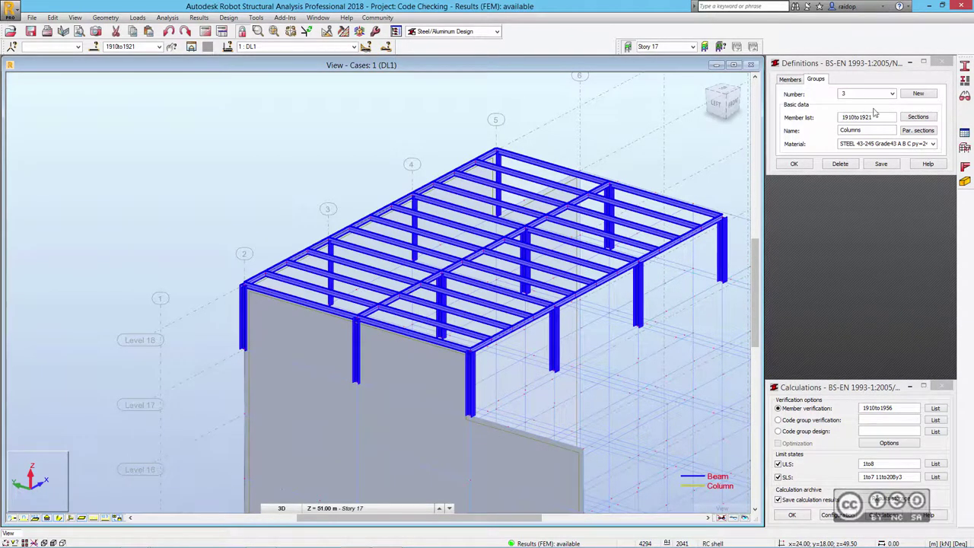
Step: Replace the group's sections with the UK UC family and save the Columns group
click(919, 118)
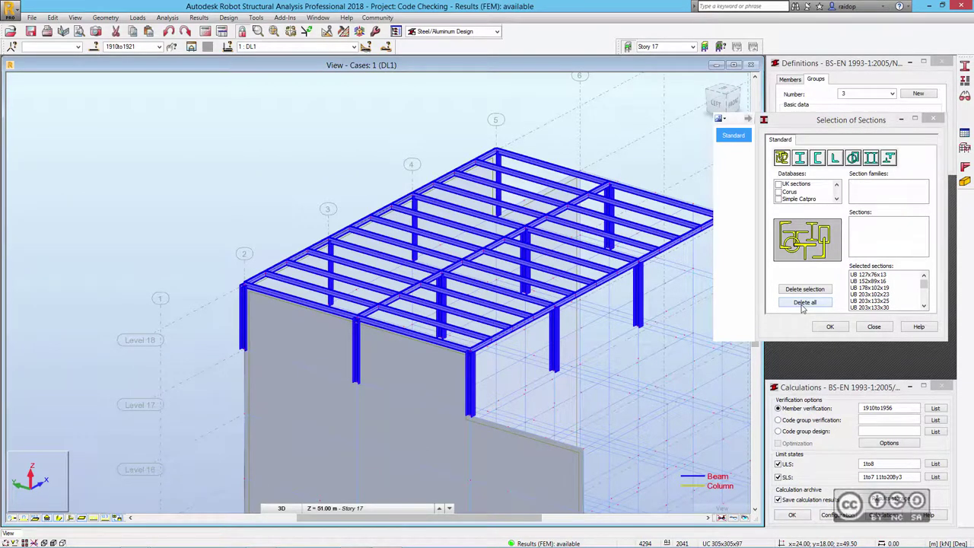
click(804, 302)
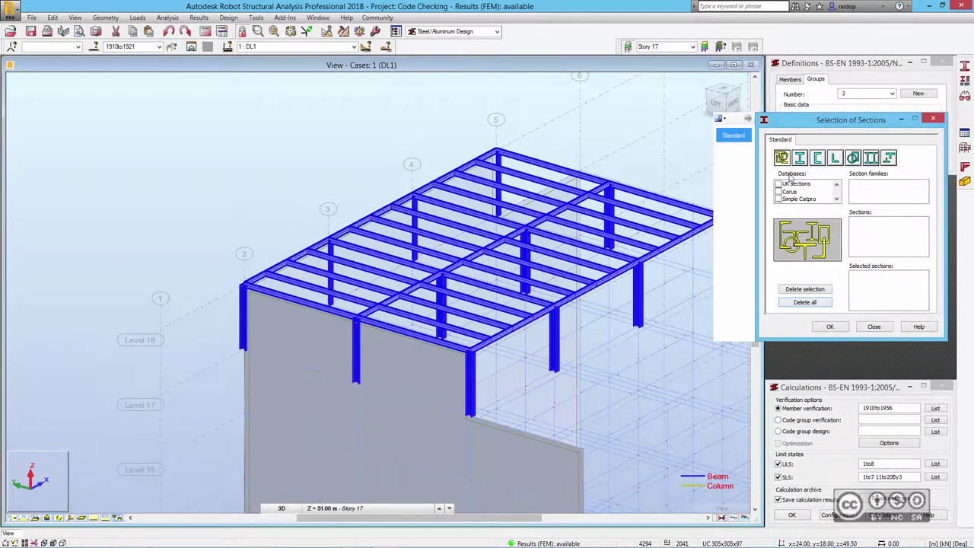
click(778, 184)
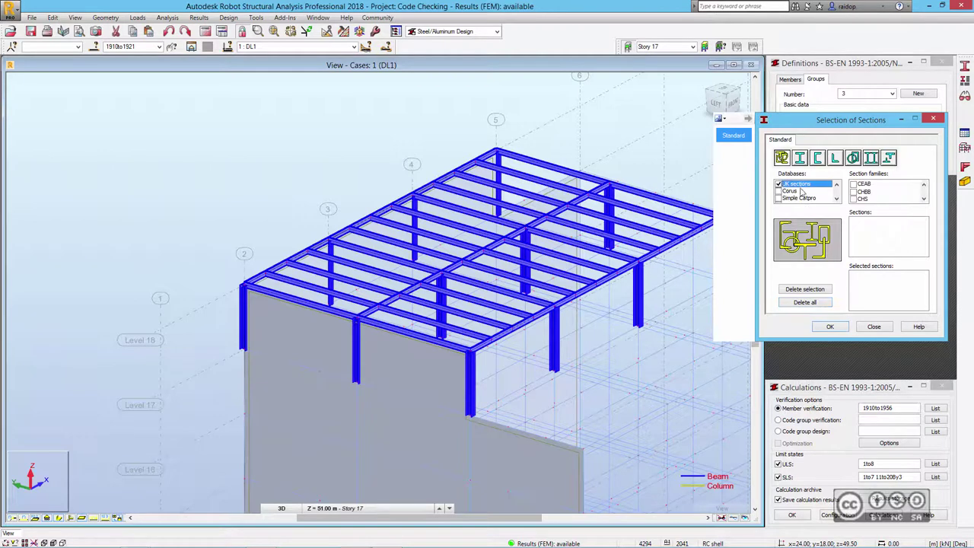
scroll(878, 186, down, 5)
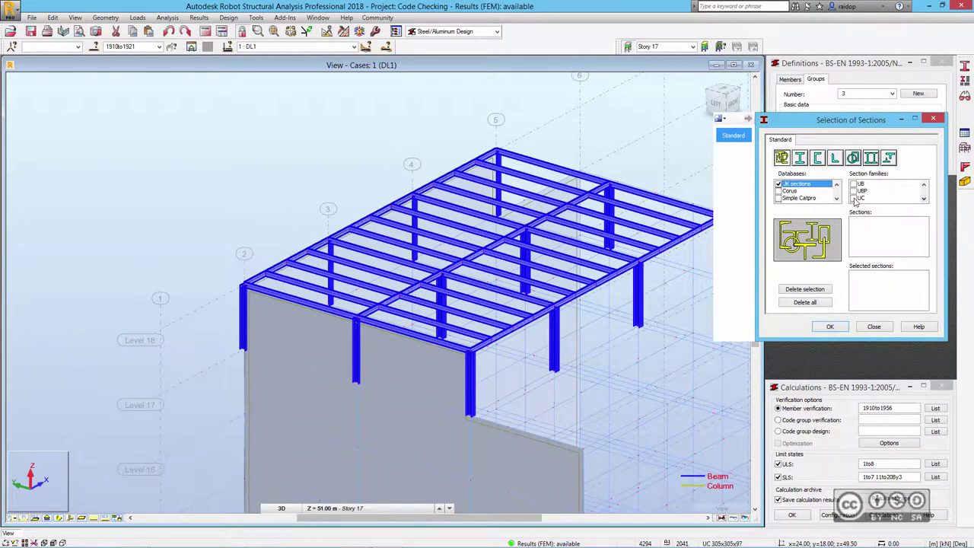
click(853, 198)
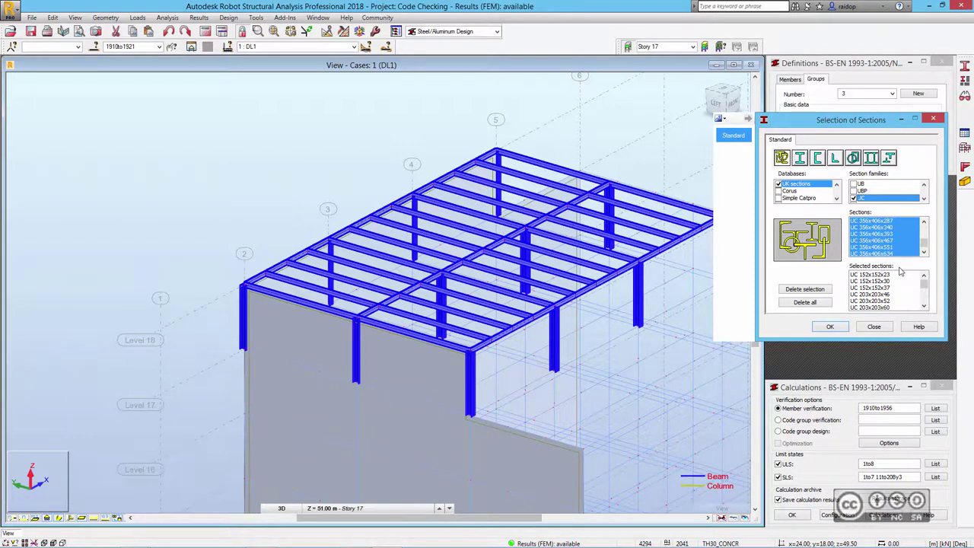
click(831, 327)
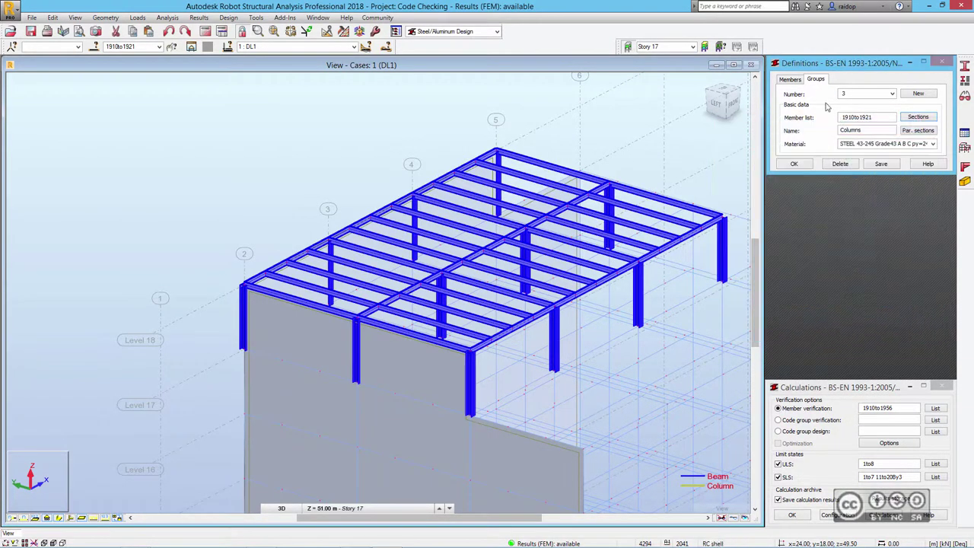
click(880, 163)
click(800, 386)
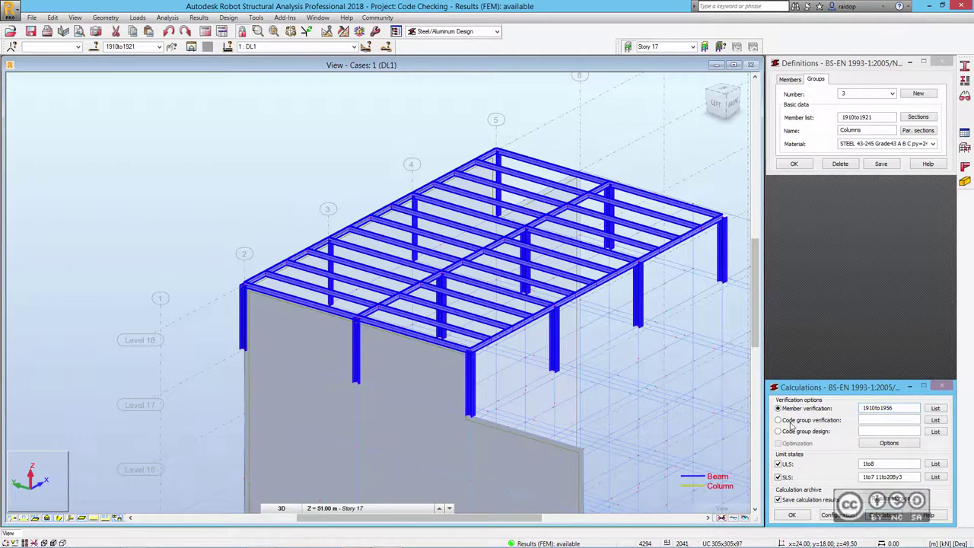
Step: Run ULS code group verification on groups 1to3 and archive the results
click(791, 423)
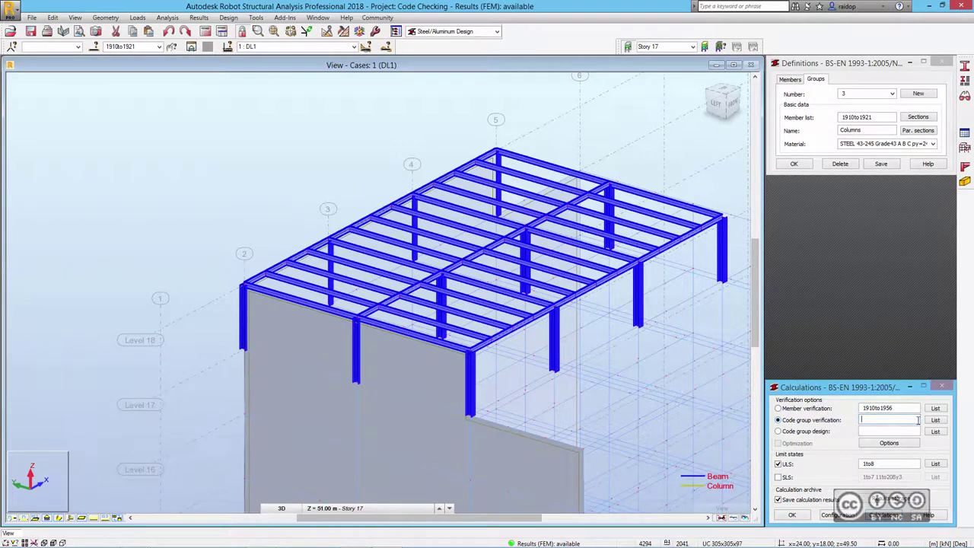
click(936, 420)
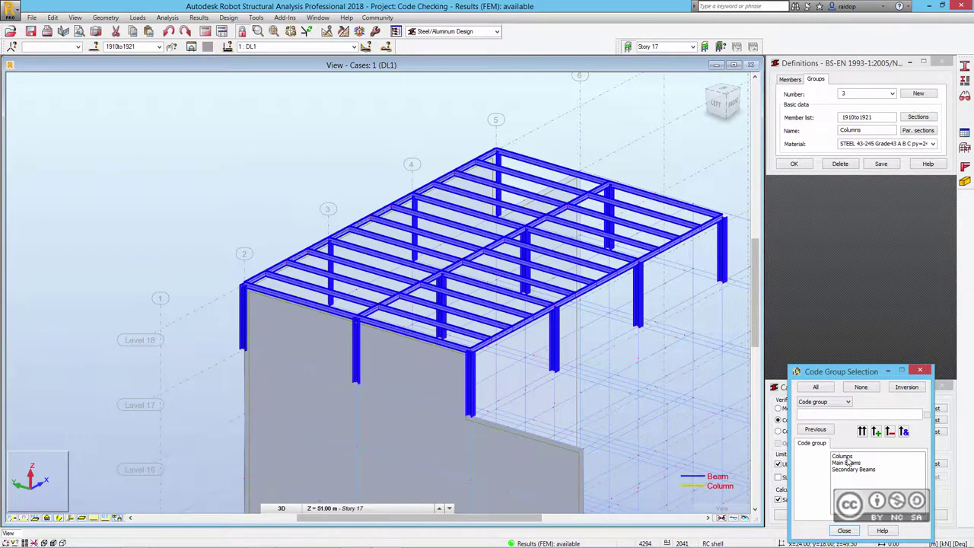
drag(846, 461, 847, 479)
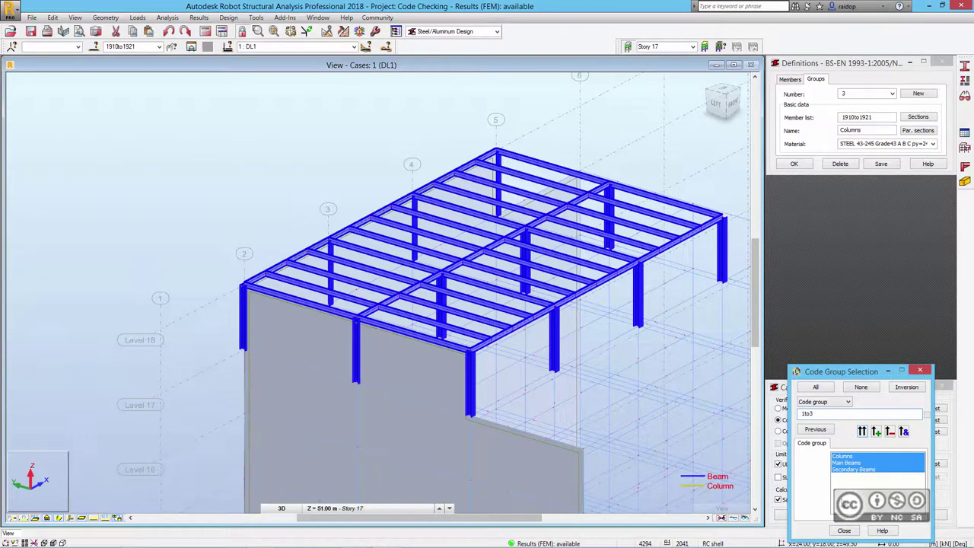
click(842, 531)
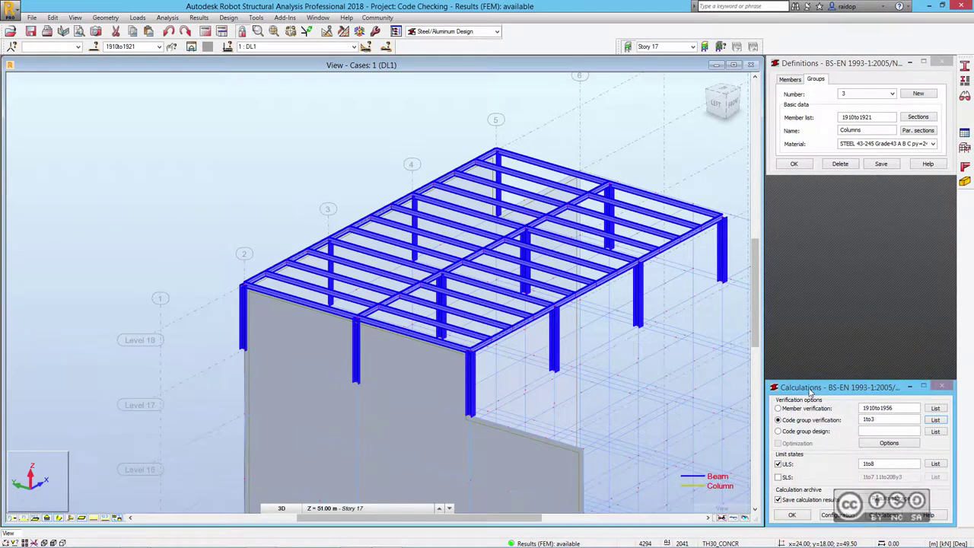
click(880, 516)
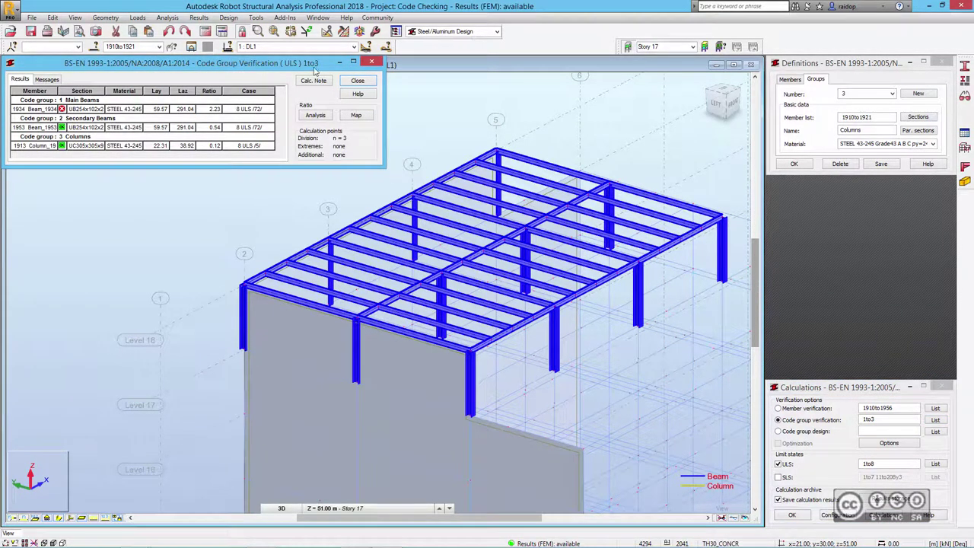
click(363, 84)
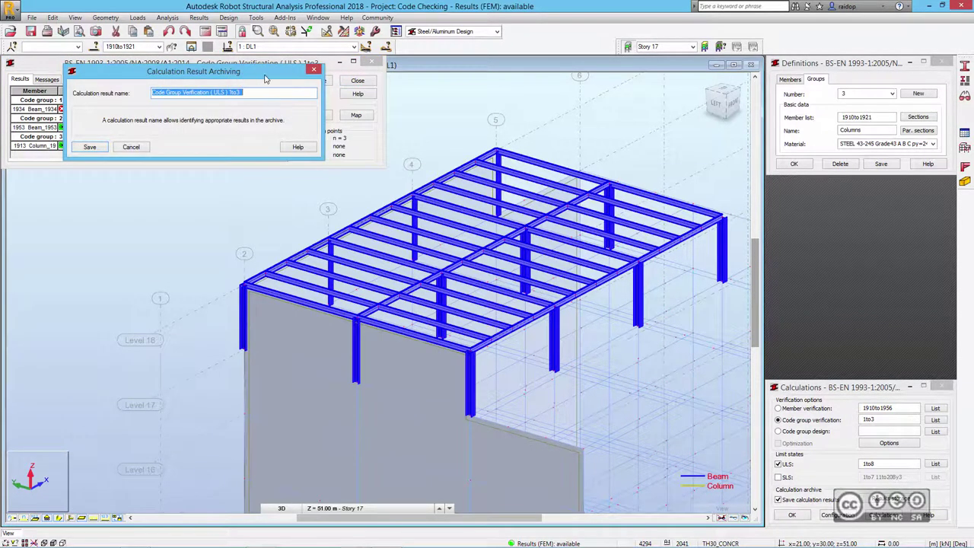
click(91, 148)
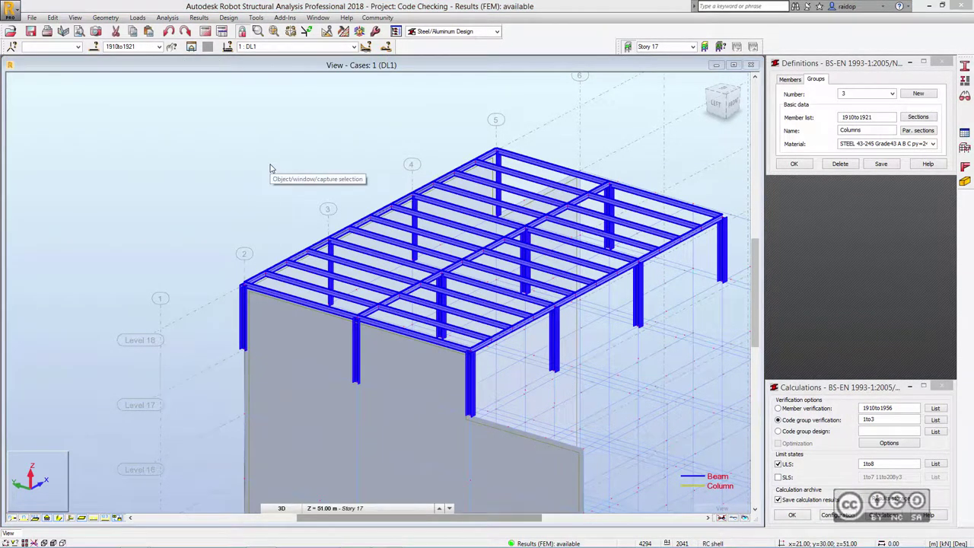
Step: Run code group design for groups 1to3 with section optimization for minimum weight
click(815, 389)
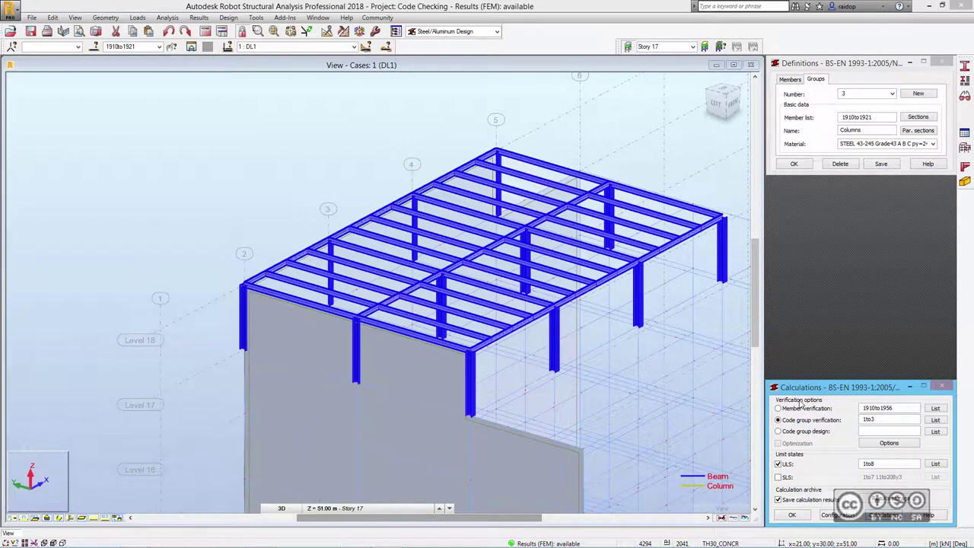
click(778, 432)
text(1to)
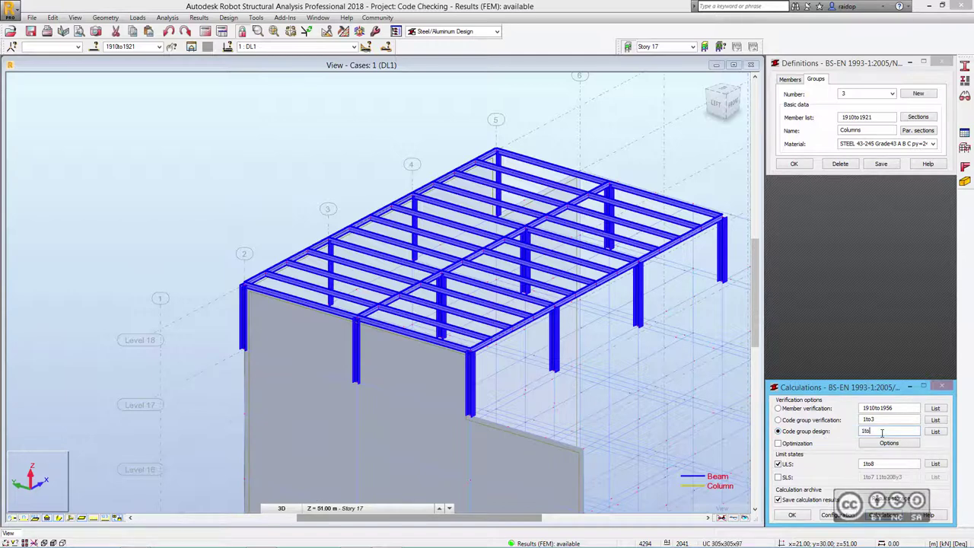
text(3)
click(778, 445)
click(879, 444)
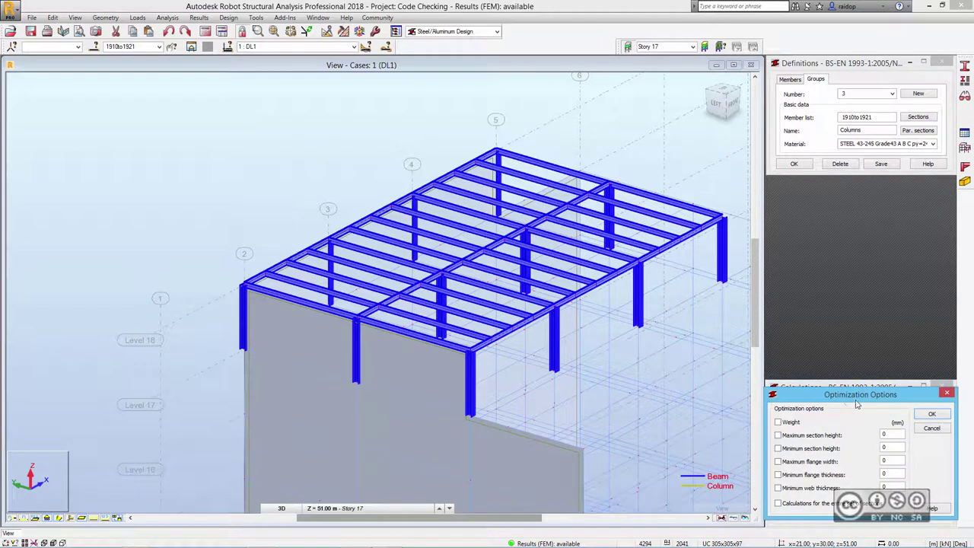
click(778, 421)
click(932, 415)
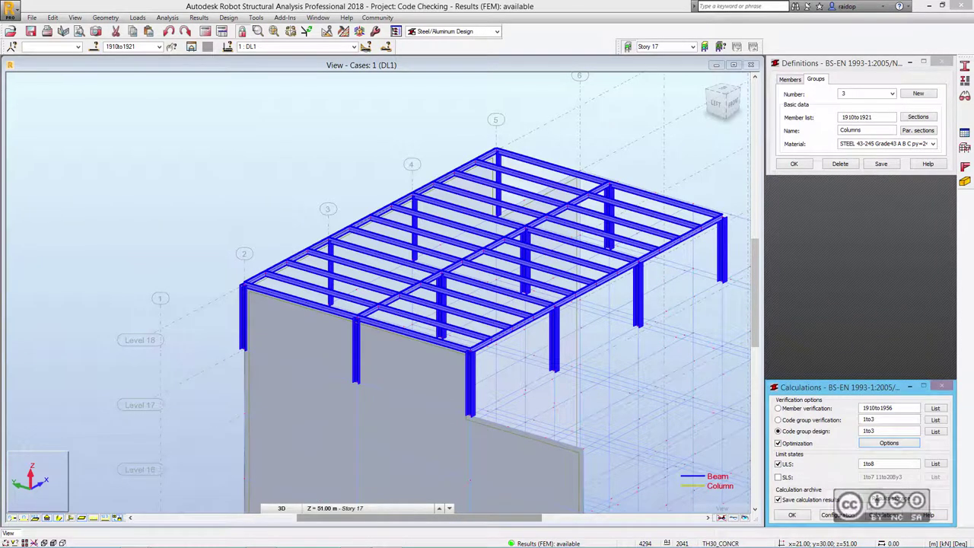
click(884, 516)
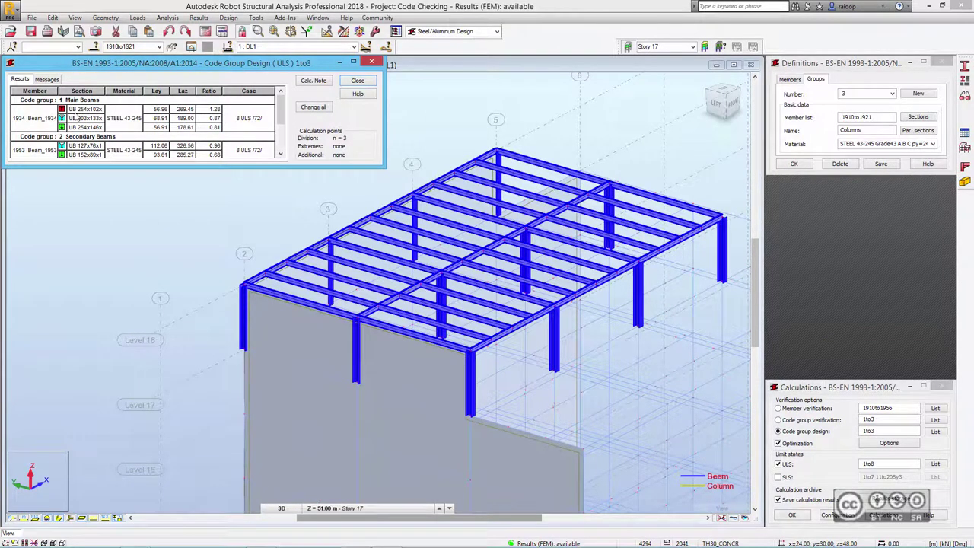
Step: Review Beam_1934's details, apply the proposed sections to all groups, and archive the design
double_click(79, 125)
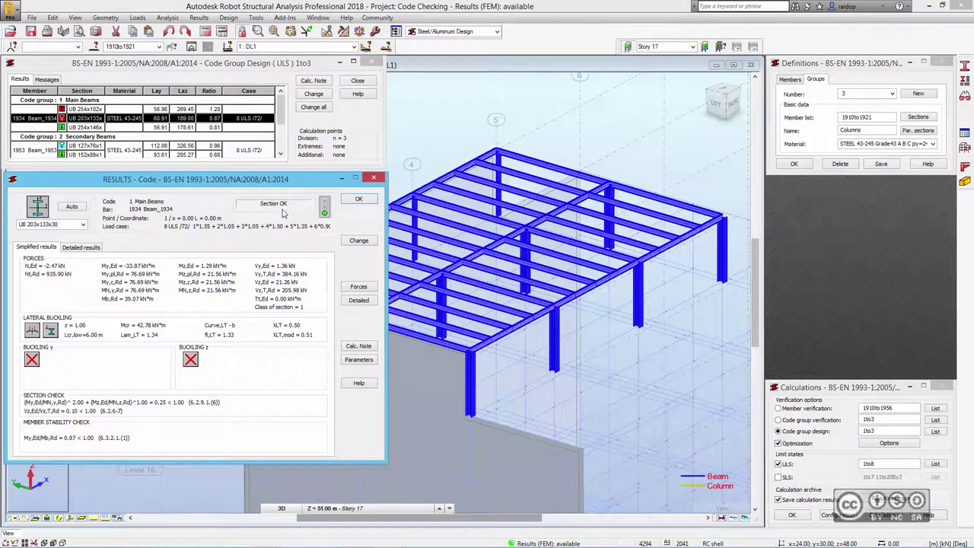
click(356, 200)
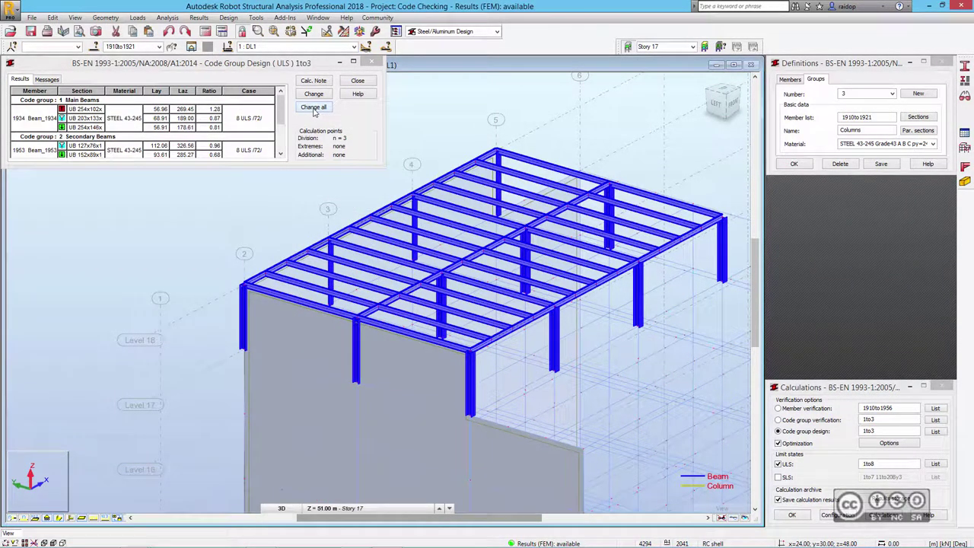
click(314, 107)
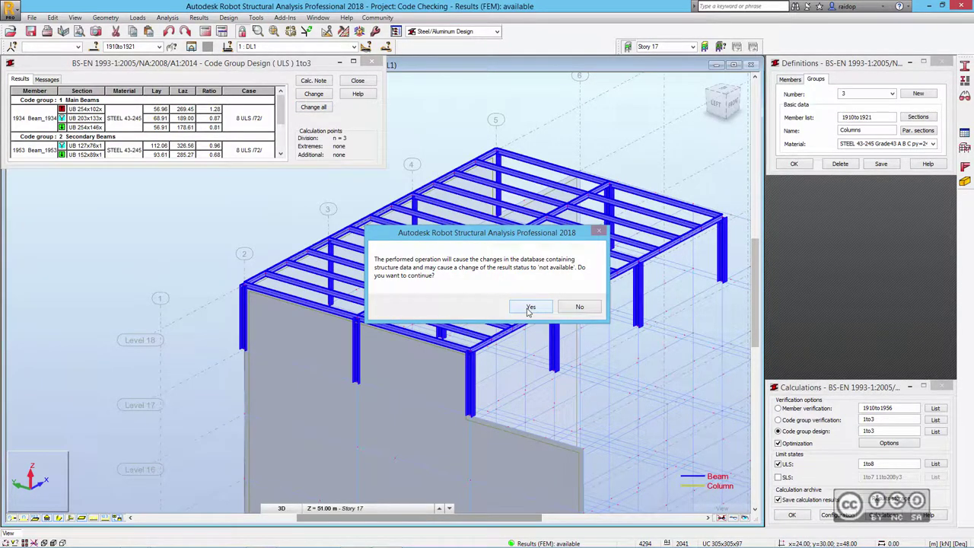
click(530, 307)
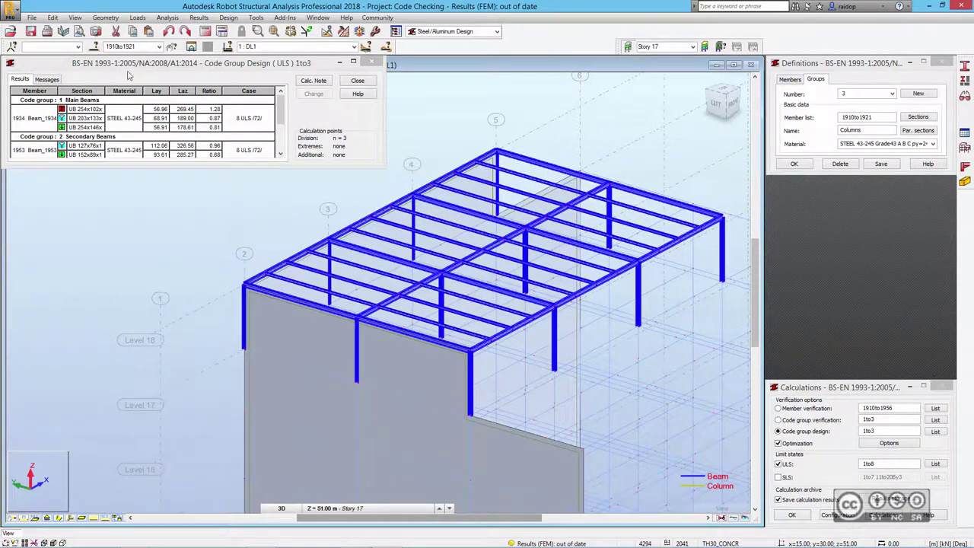
click(357, 81)
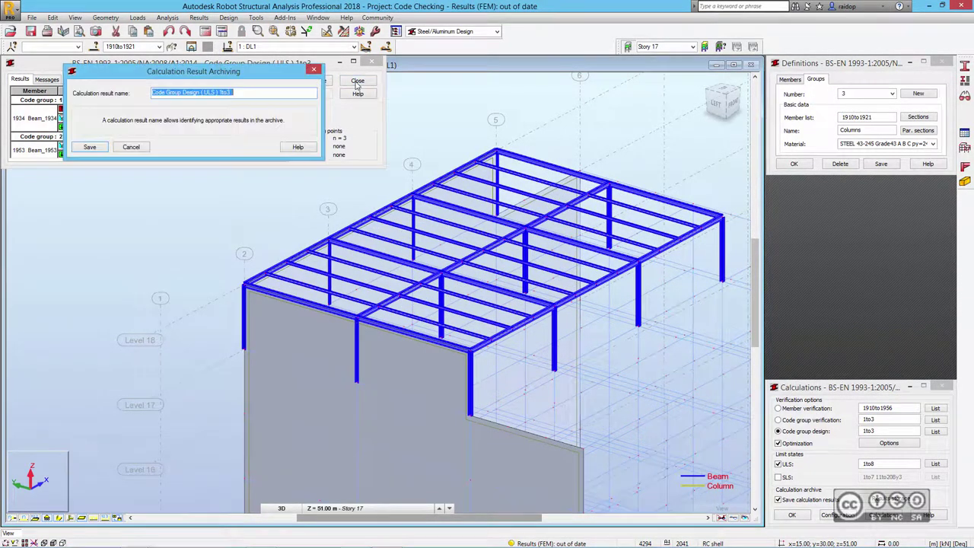
click(90, 146)
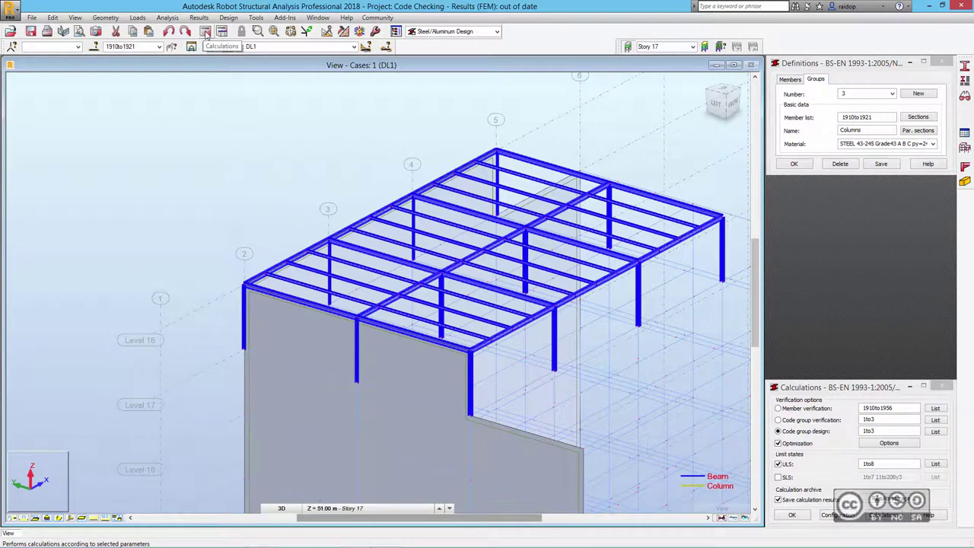
Step: Recalculate the model, rerun ULS verification of groups 1to3 (ratios 0.79, 0.72, 0.26) and archive it
click(205, 34)
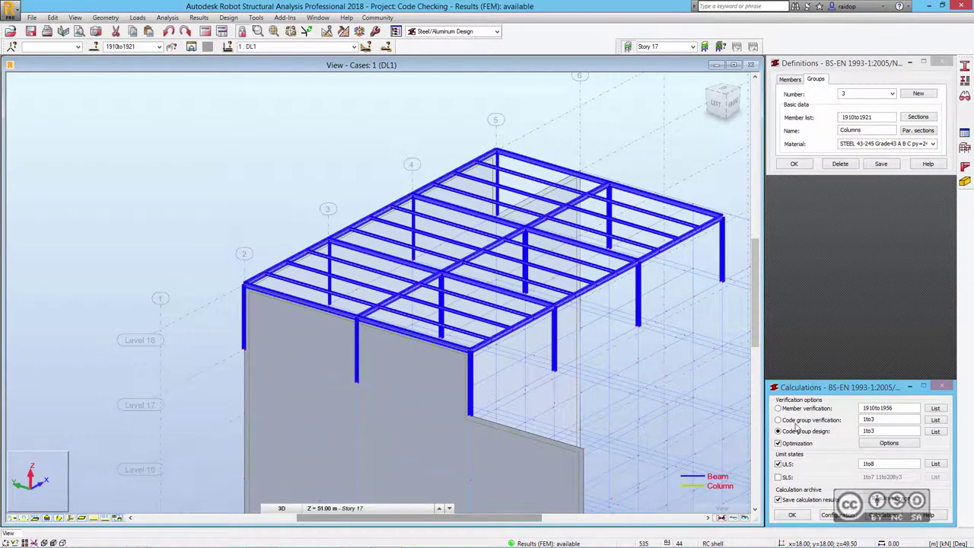
click(810, 420)
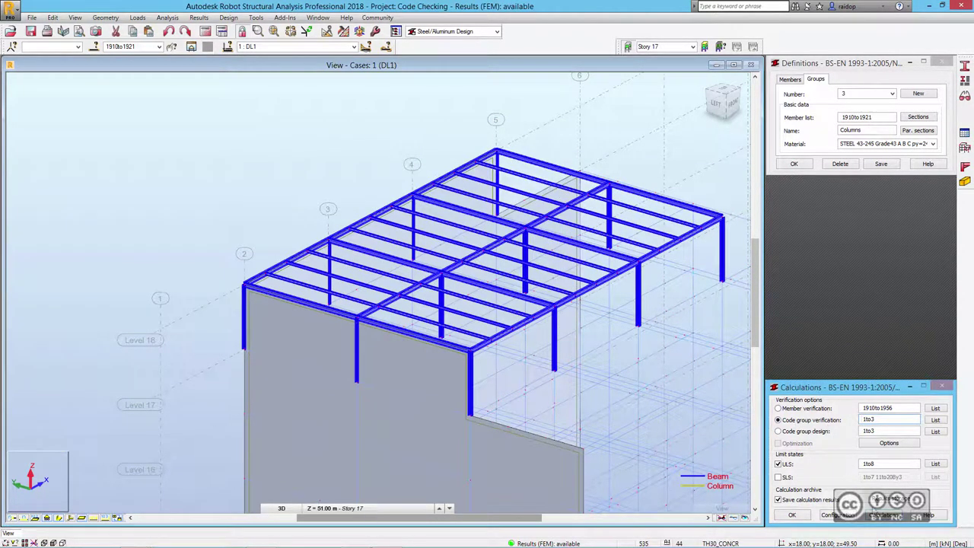
click(882, 515)
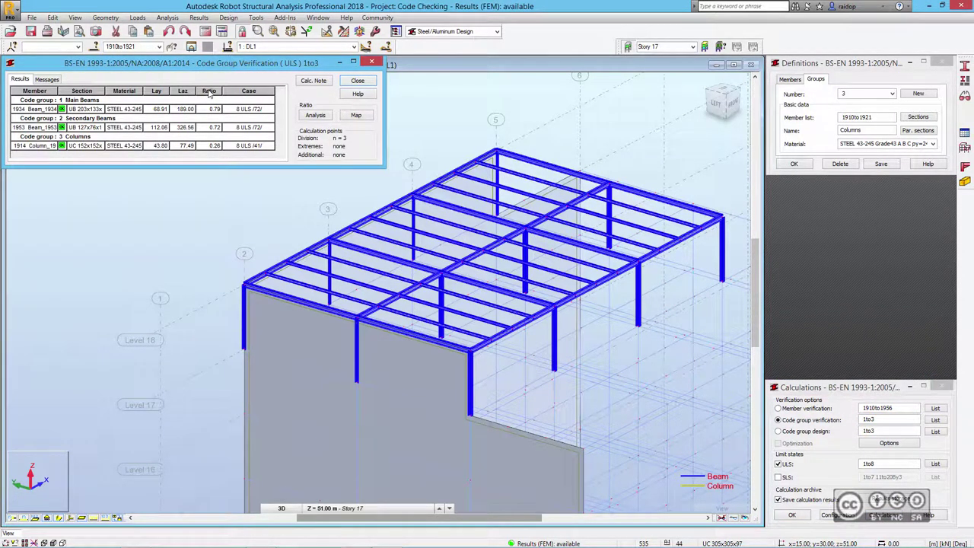
click(356, 82)
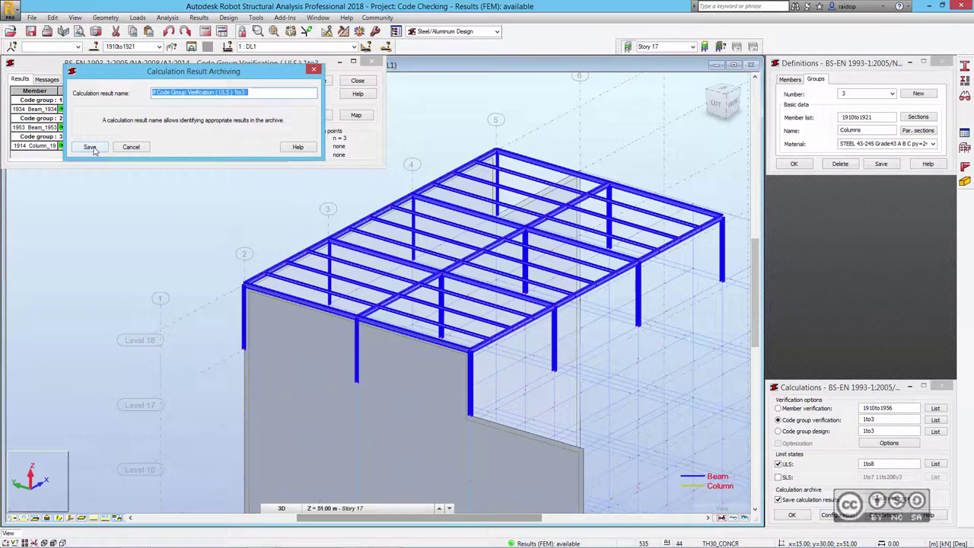
click(90, 148)
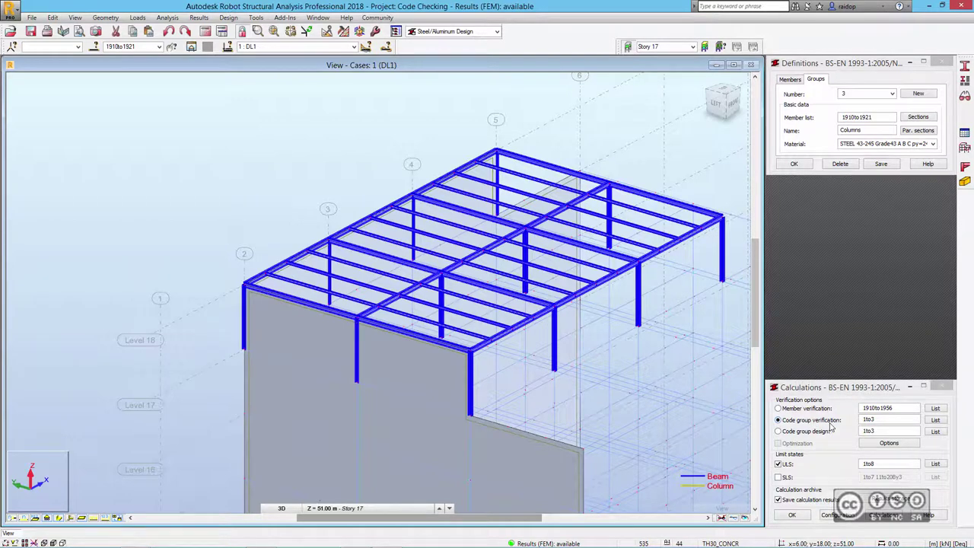
Step: Set the code groups to verify to 1 2 (Main Beams and Secondary Beams)
click(935, 419)
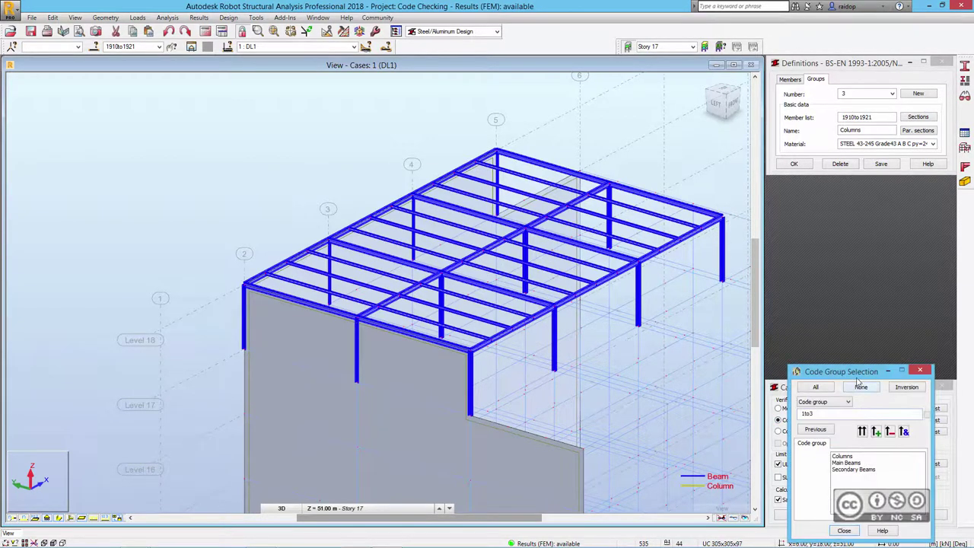
click(848, 463)
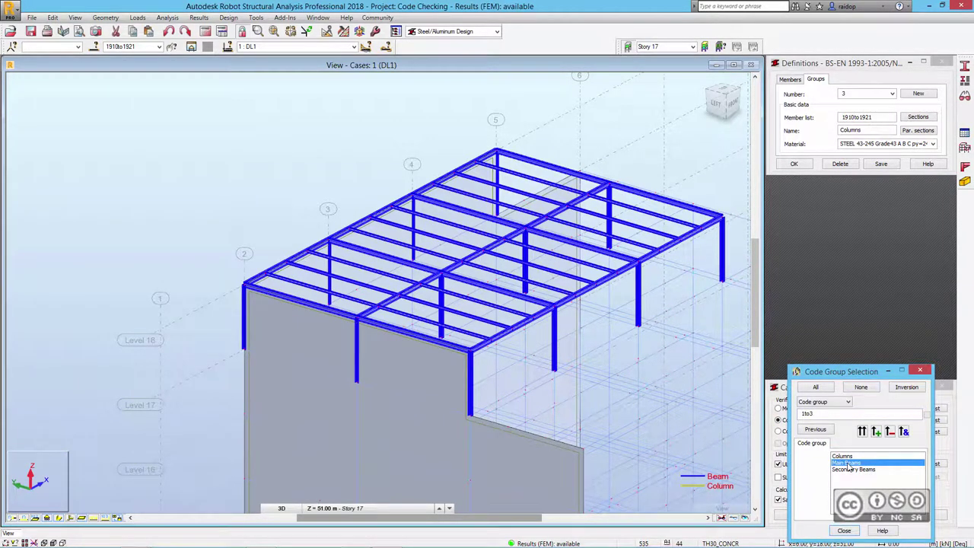
ctrl+click(858, 469)
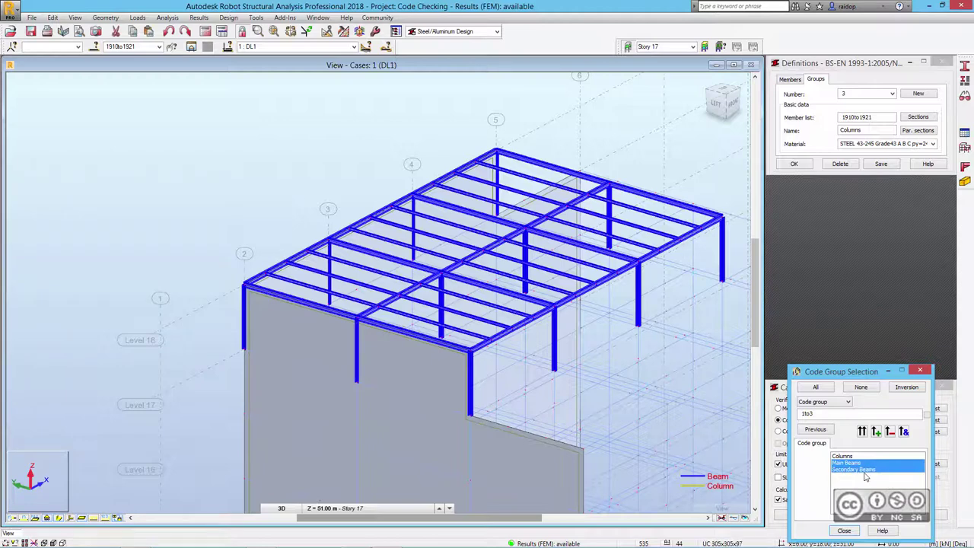
click(864, 431)
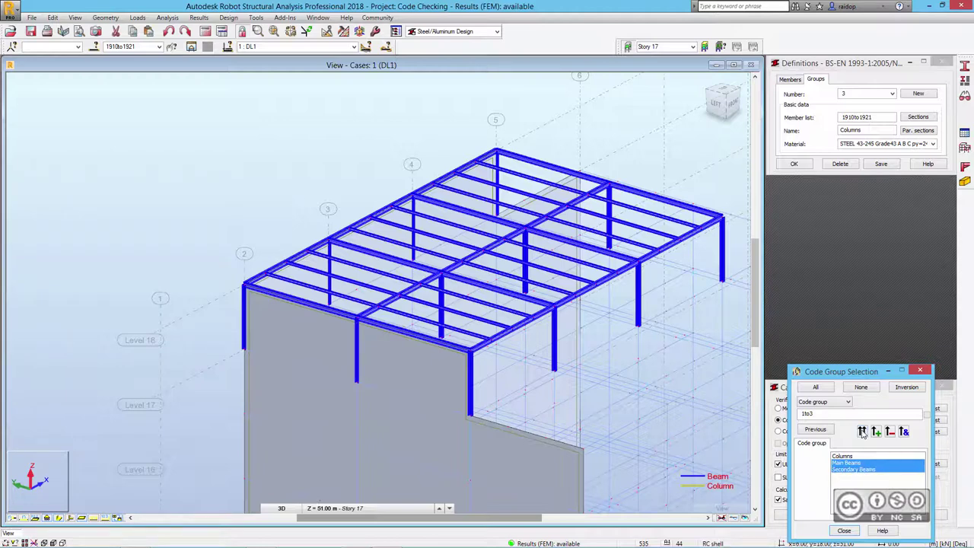
click(844, 531)
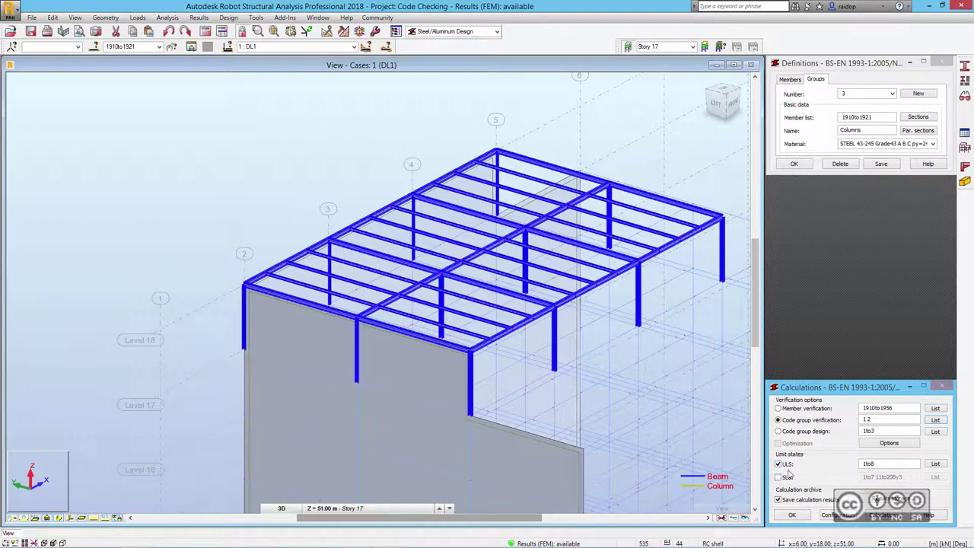
Step: Run the SLS verification instead of ULS and archive the results
click(777, 477)
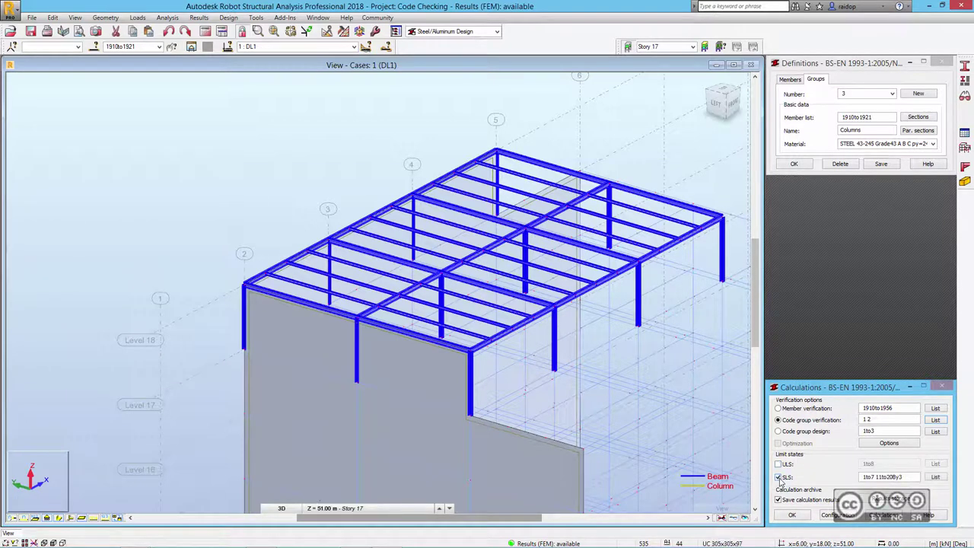
click(882, 516)
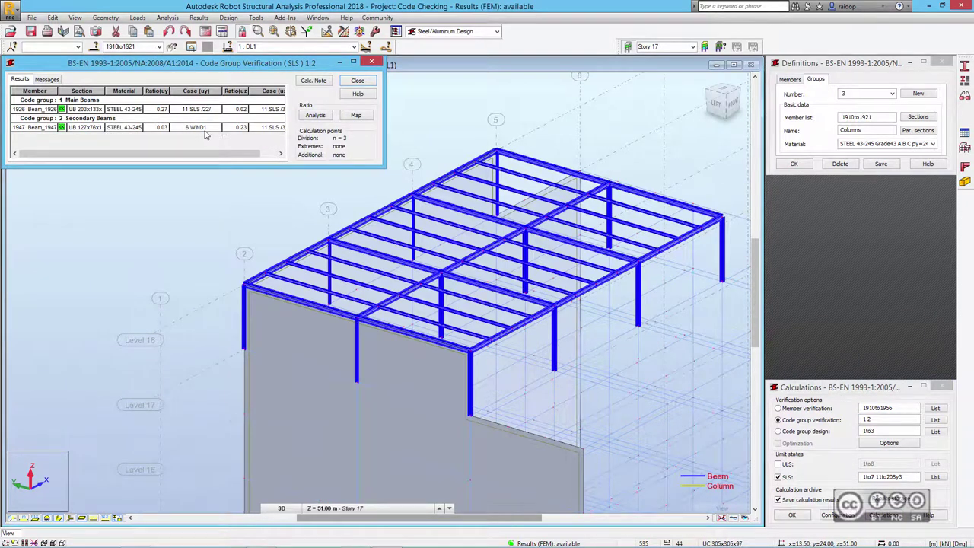
click(356, 81)
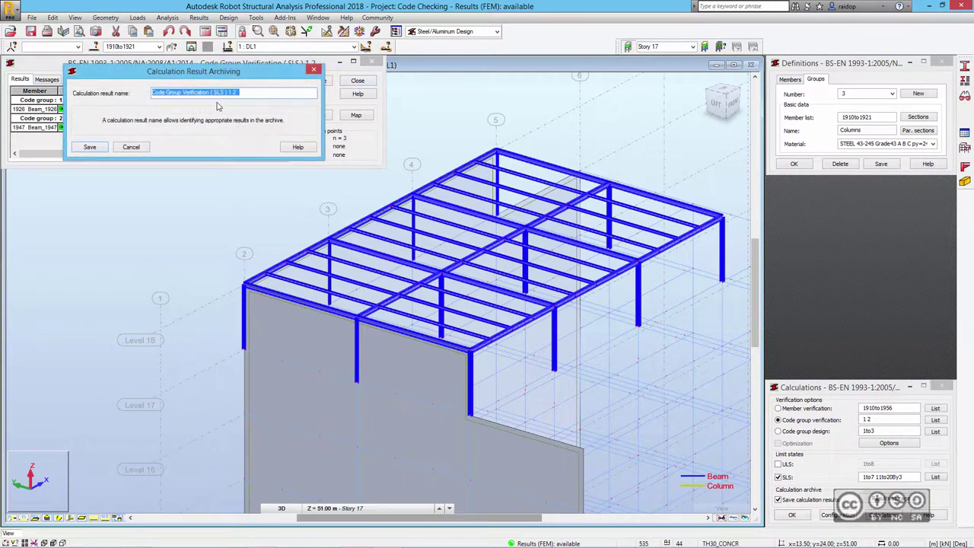
click(90, 147)
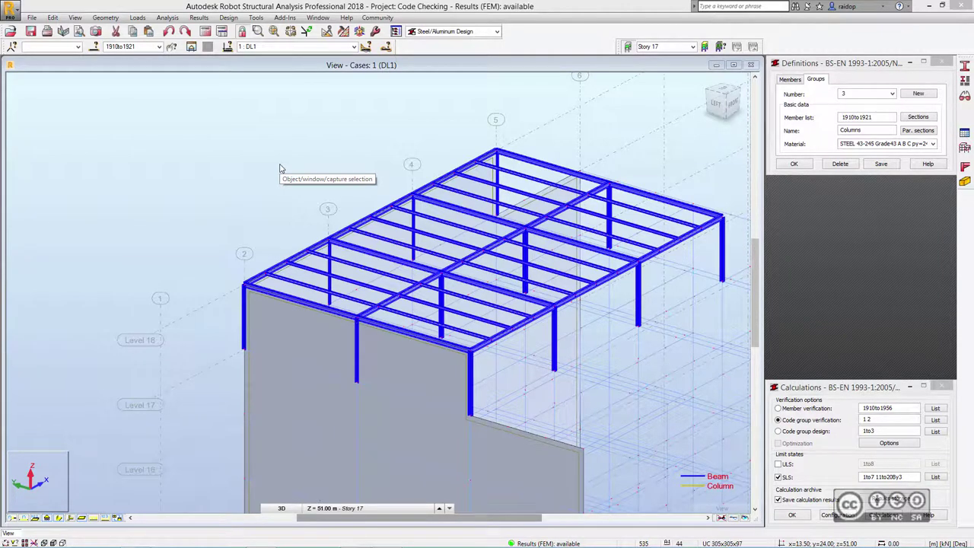
Step: Close the Code Checking project, saving its changes
click(32, 17)
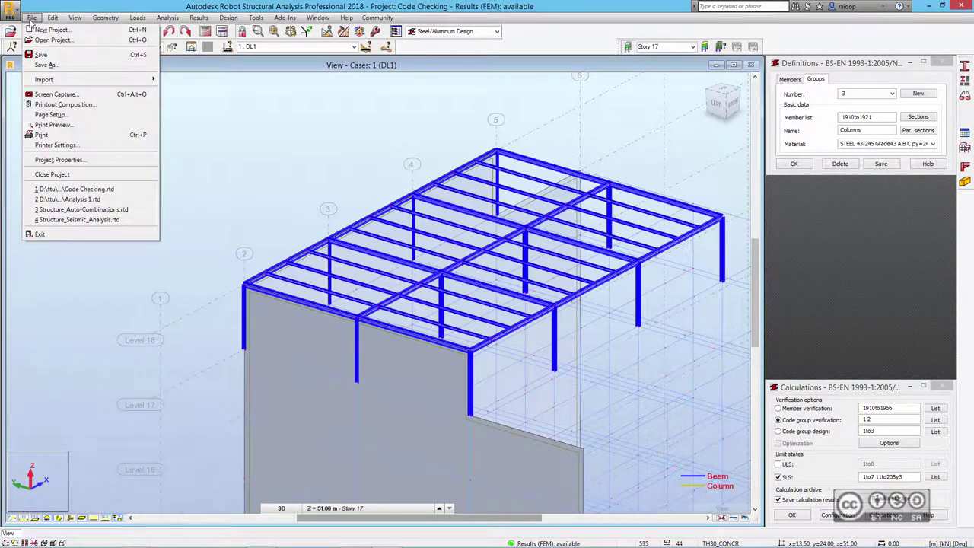
click(51, 174)
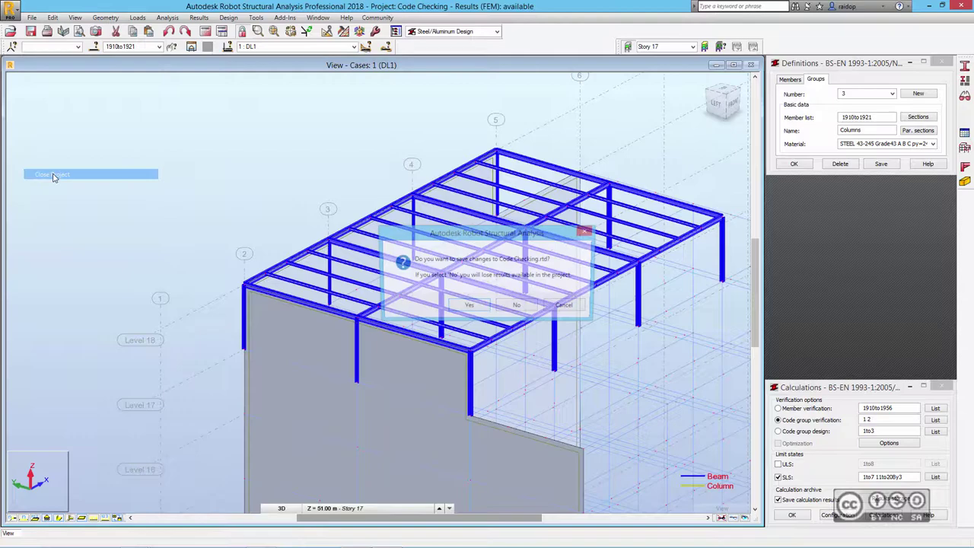
click(466, 306)
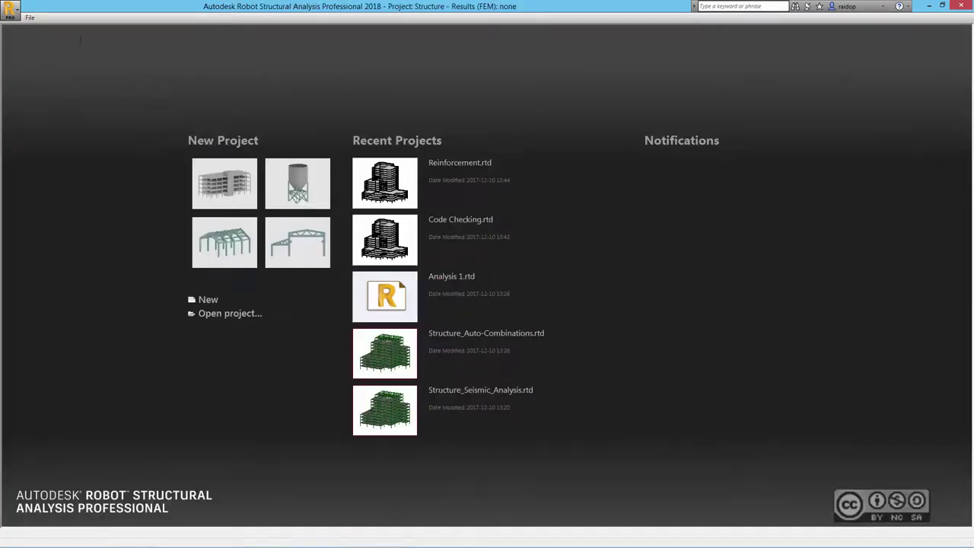
Step: Open the Reinforcement.rtd project
click(30, 17)
click(38, 38)
click(391, 210)
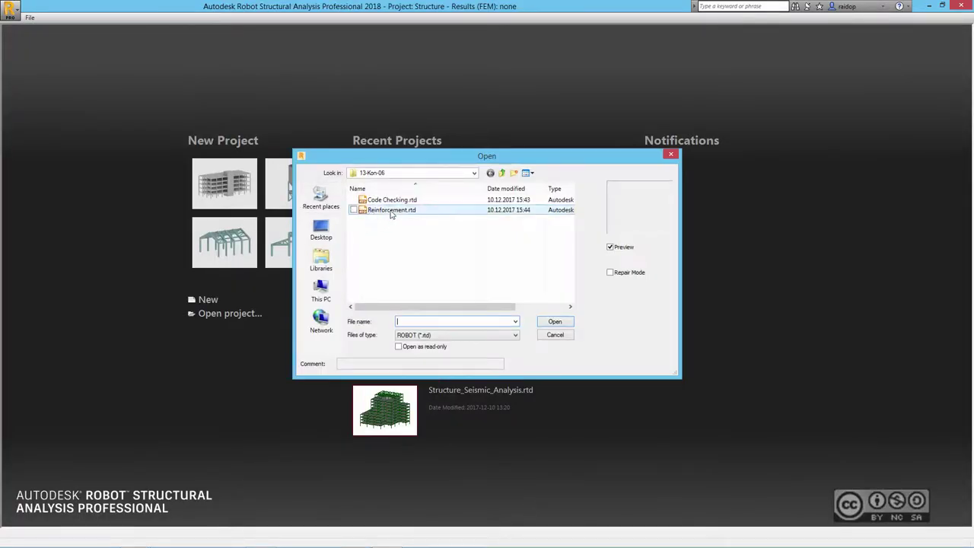
click(554, 321)
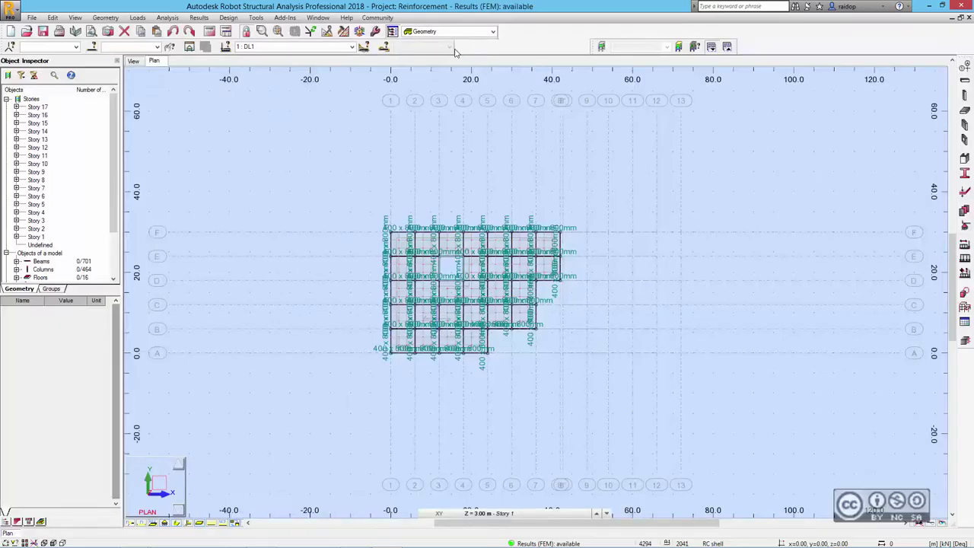
Step: Switch to the RC Members – required reinforcement layout and zoom into the model
click(492, 31)
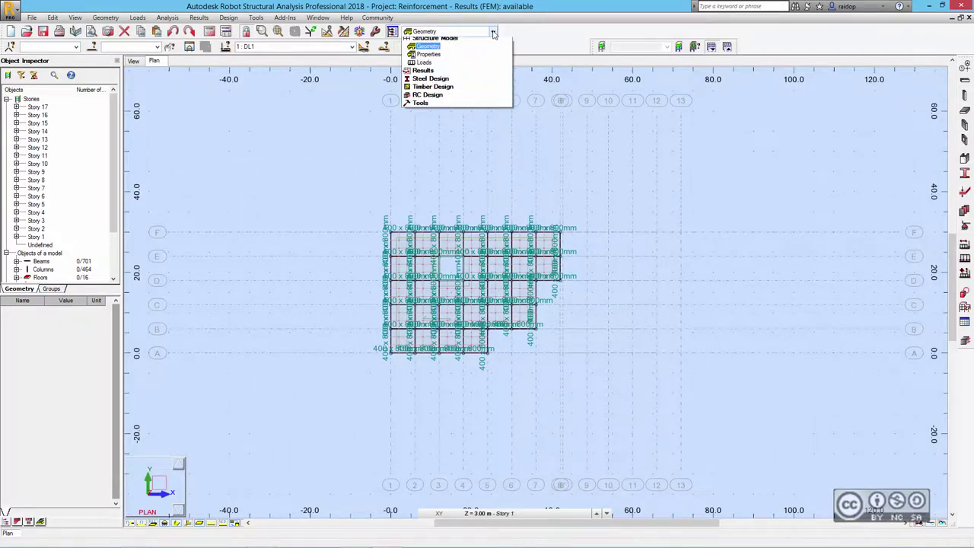
click(429, 99)
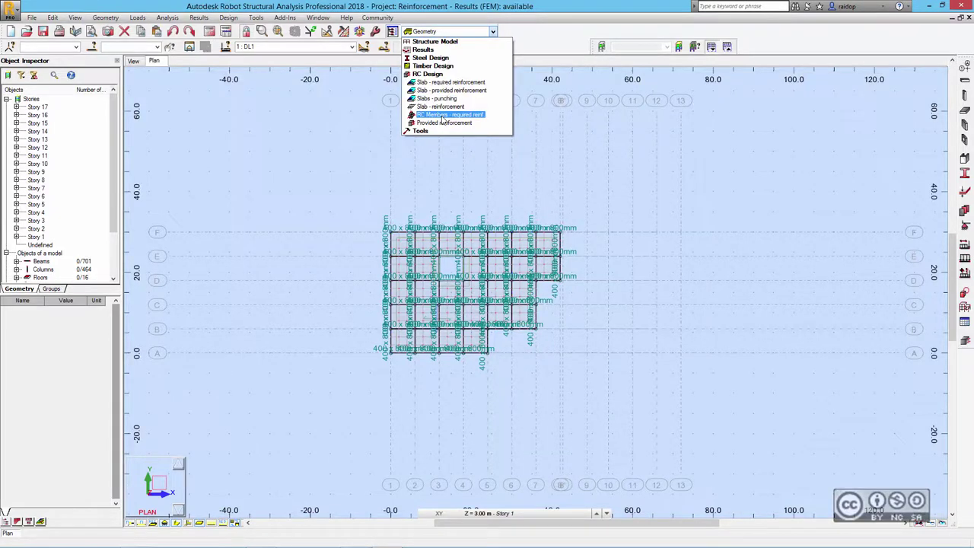
click(443, 115)
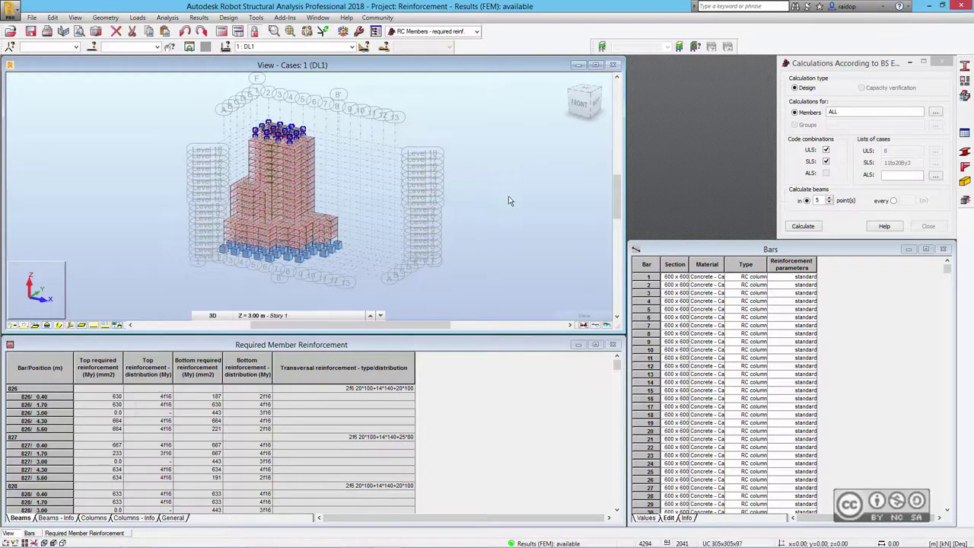
scroll(154, 217, up, 3)
scroll(104, 188, up, 2)
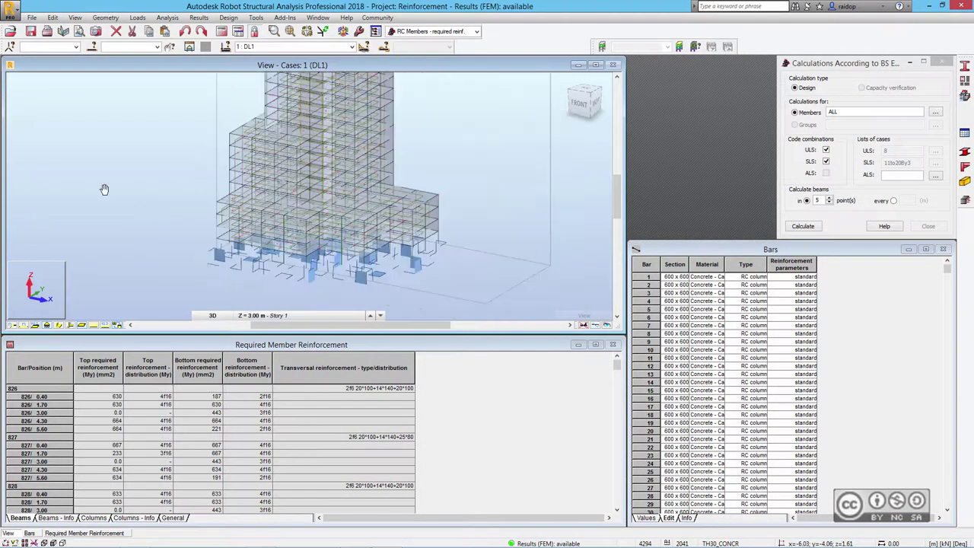
scroll(394, 208, up, 1)
scroll(394, 208, up, 2)
scroll(394, 209, up, 2)
scroll(394, 209, up, 2)
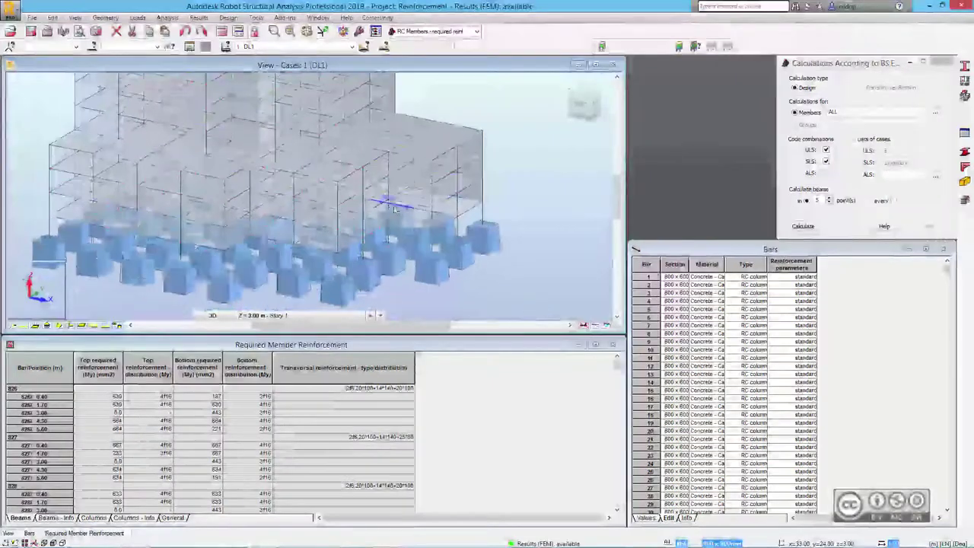
Step: Show real section shapes in front view, hide the finite-element mesh, and select the right-hand wing
click(59, 325)
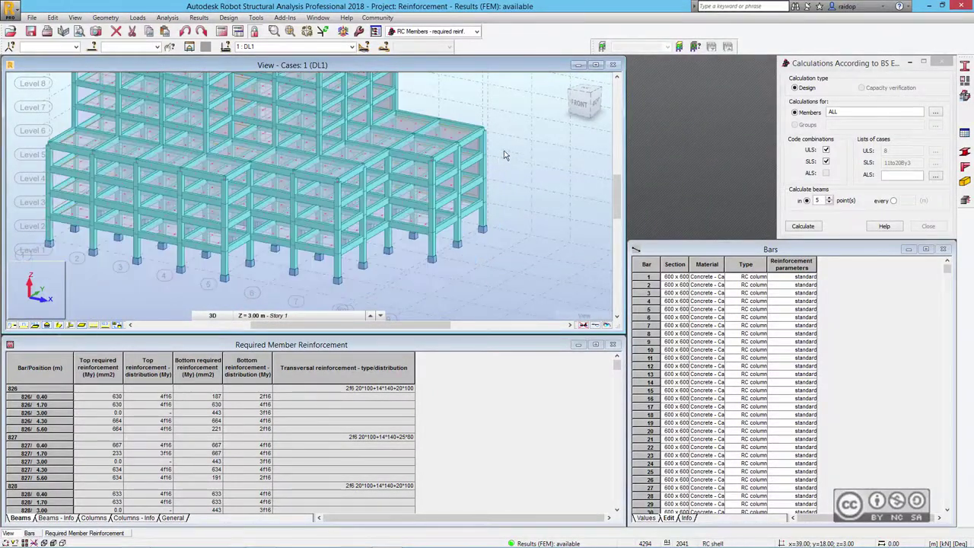
click(105, 325)
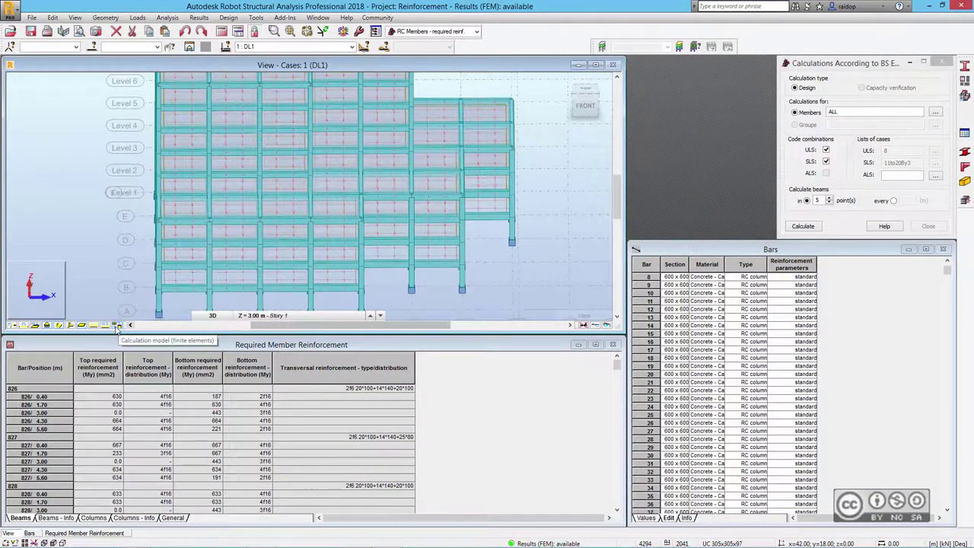
click(116, 325)
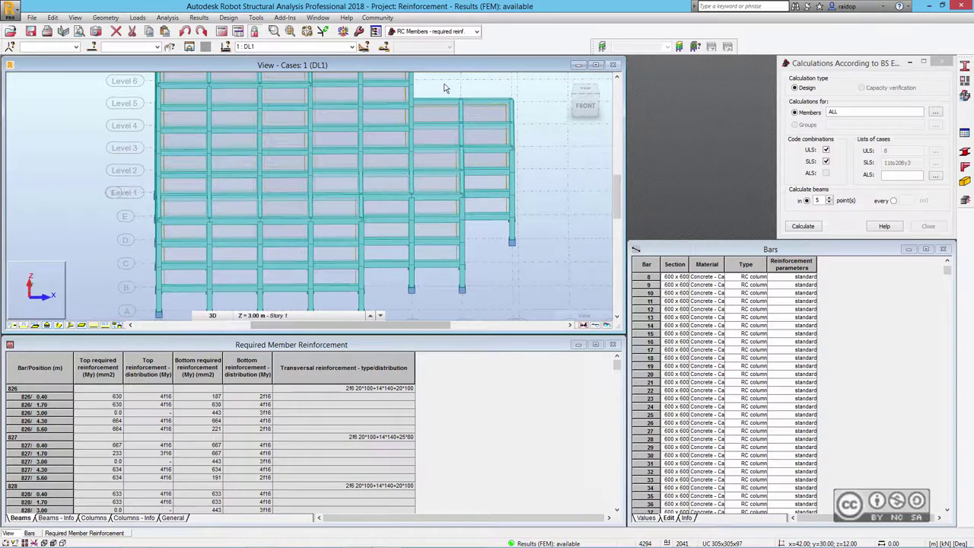
drag(478, 124, 546, 305)
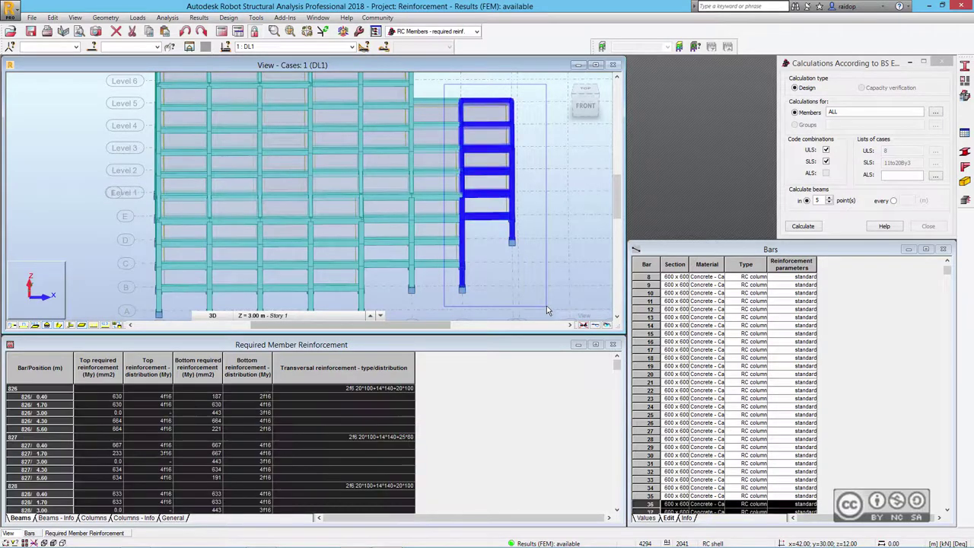
Step: Copy the selected right-hand wing's bar numbers from the selection field
shift+middle_drag(532, 266, 502, 226)
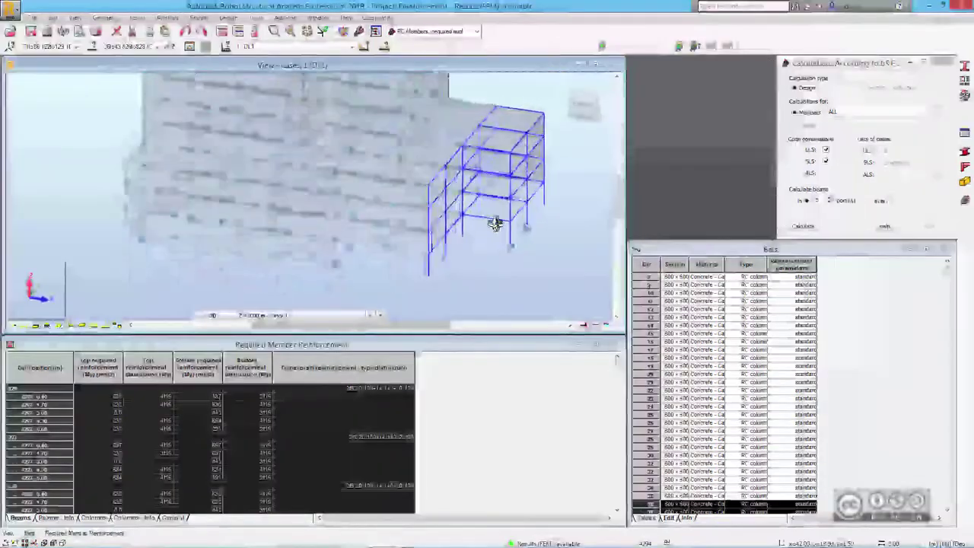
click(134, 47)
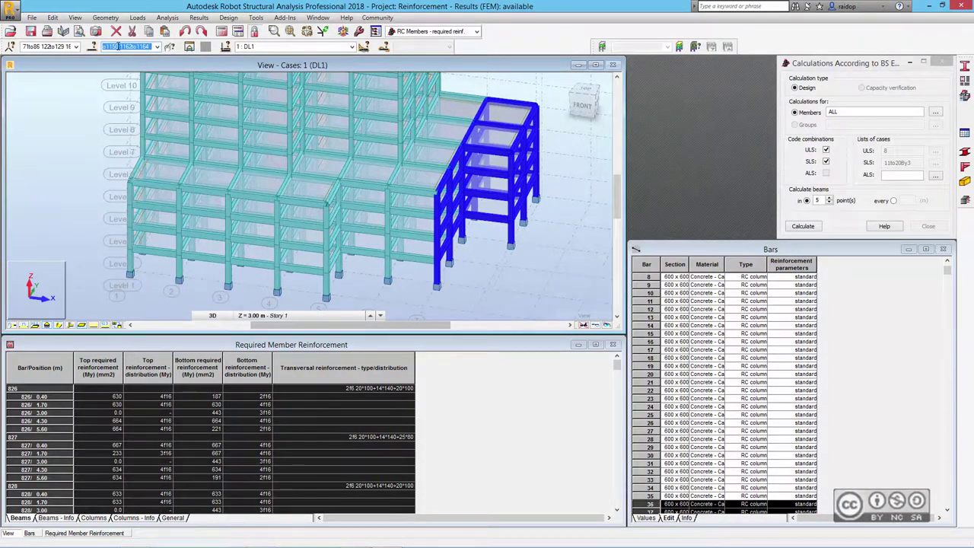
right_click(118, 48)
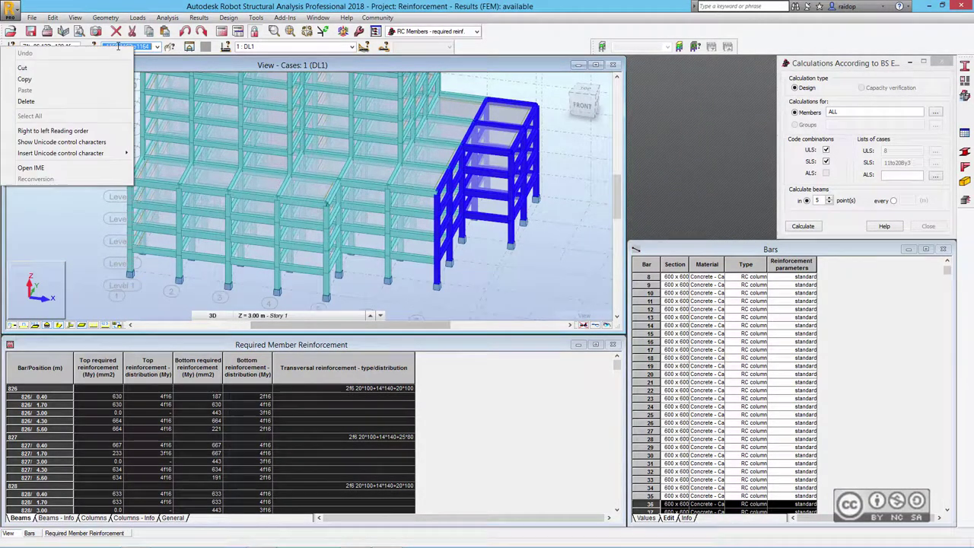
click(25, 79)
Step: Replace ALL in the calculation's Members field with the pasted bar list
click(845, 66)
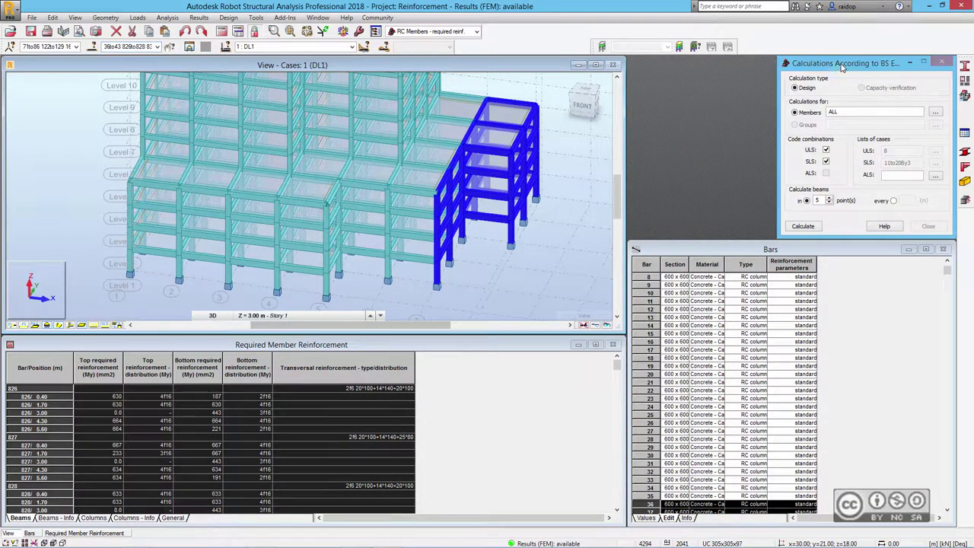
double_click(832, 112)
key(Delete)
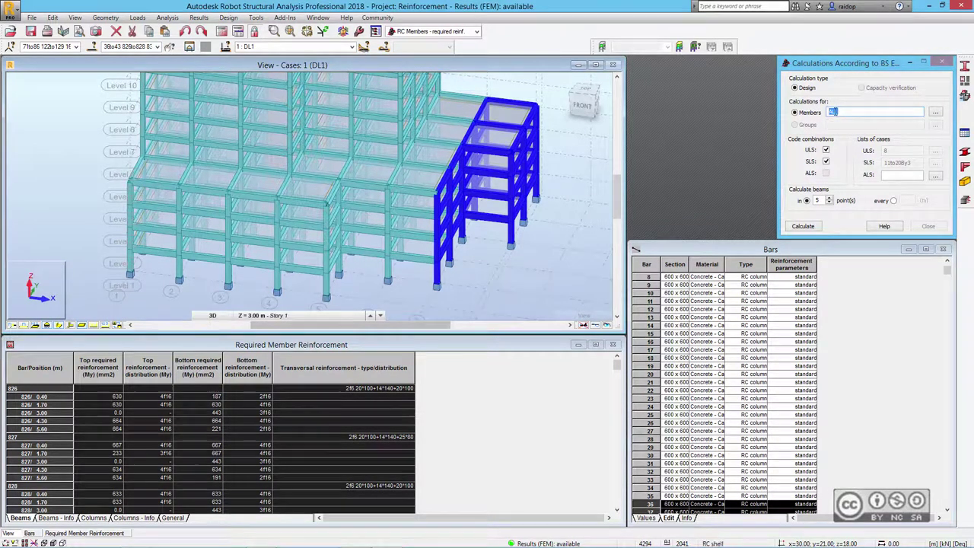
right_click(835, 112)
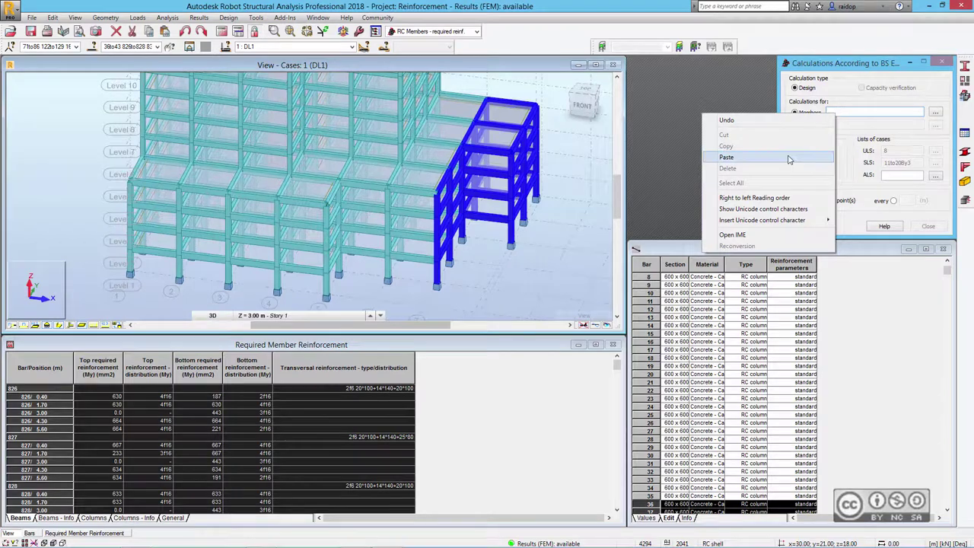
click(742, 156)
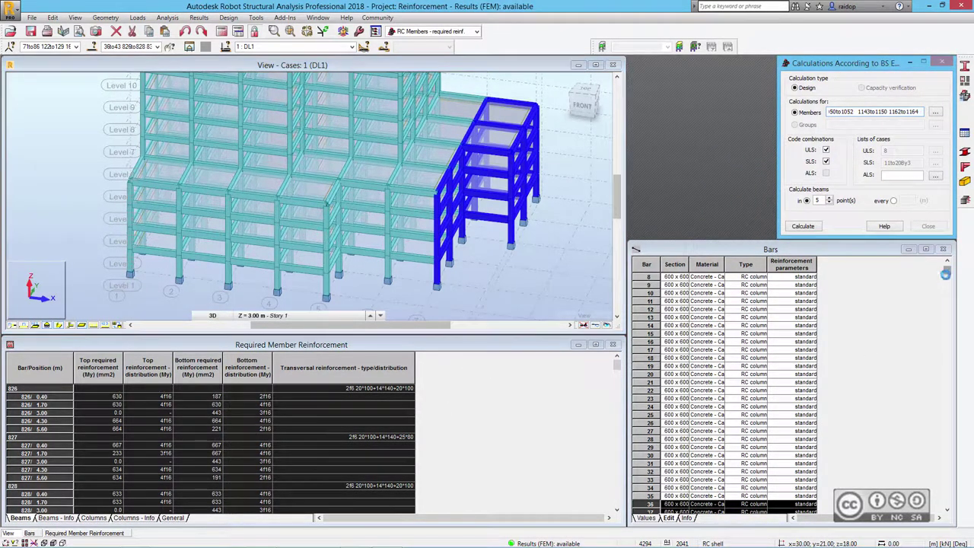
click(799, 168)
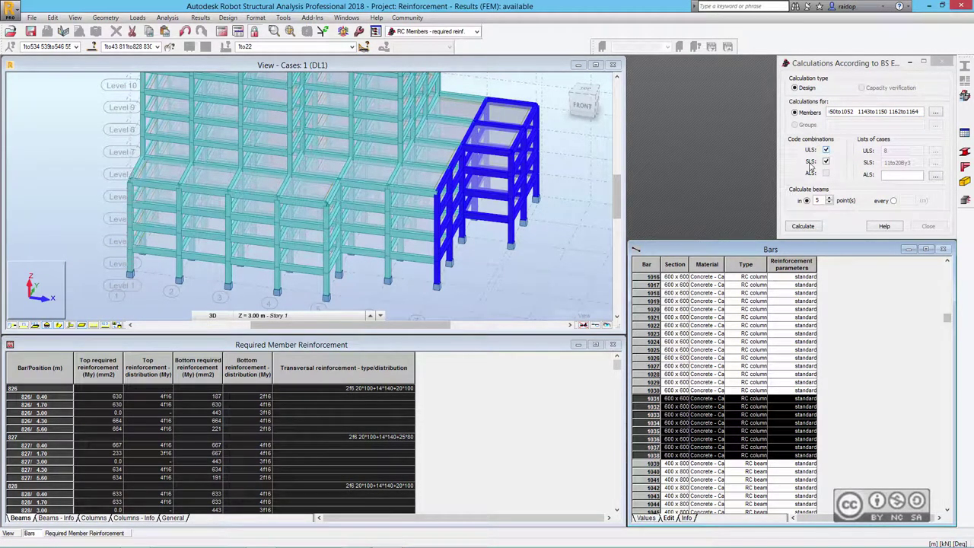
click(415, 67)
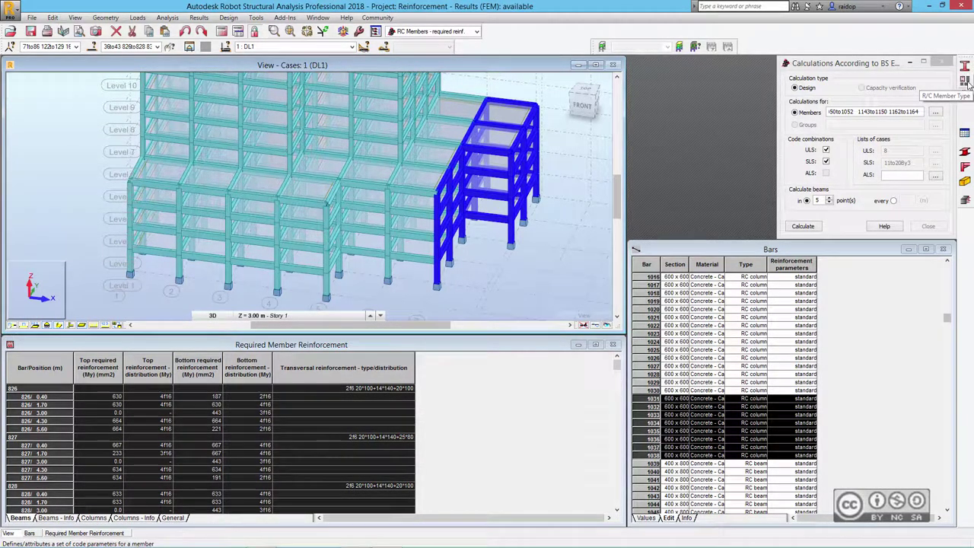
click(964, 81)
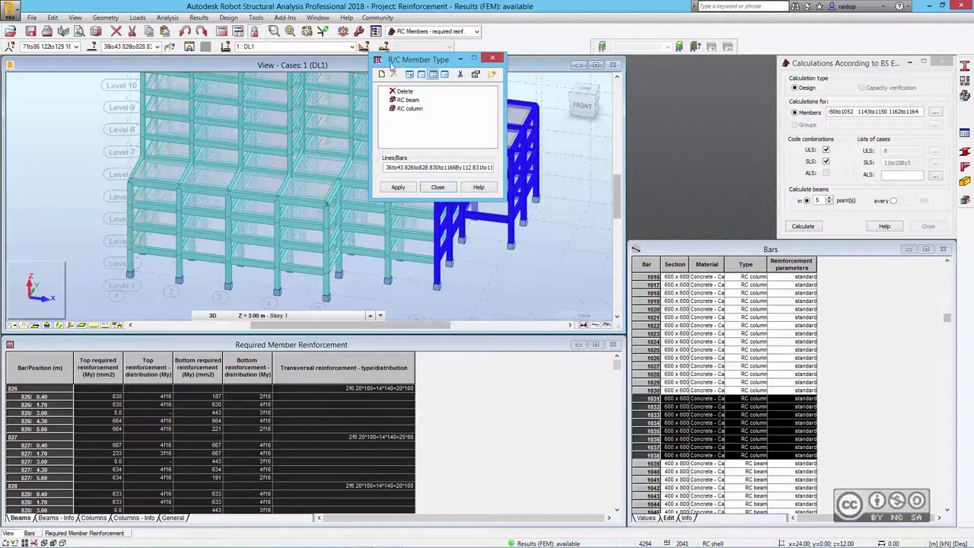
double_click(407, 100)
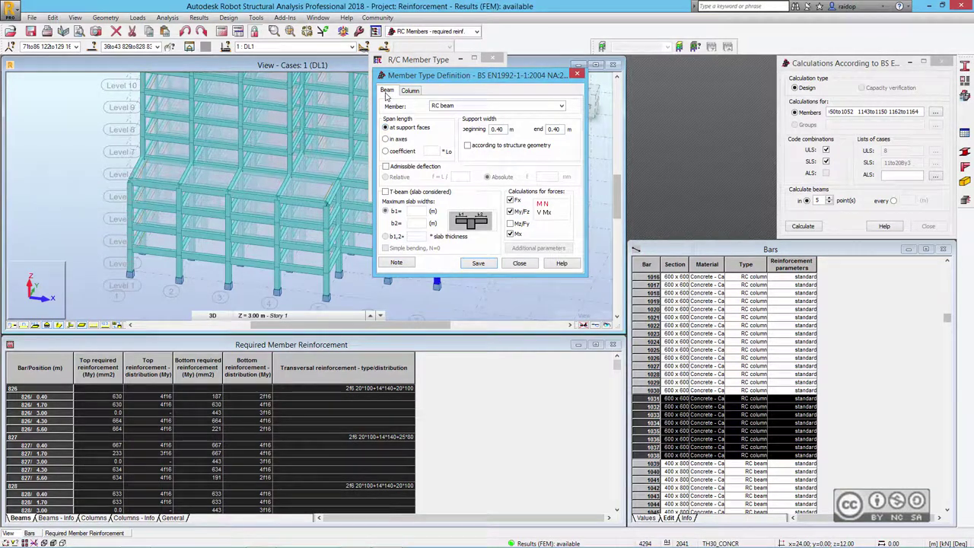
click(411, 91)
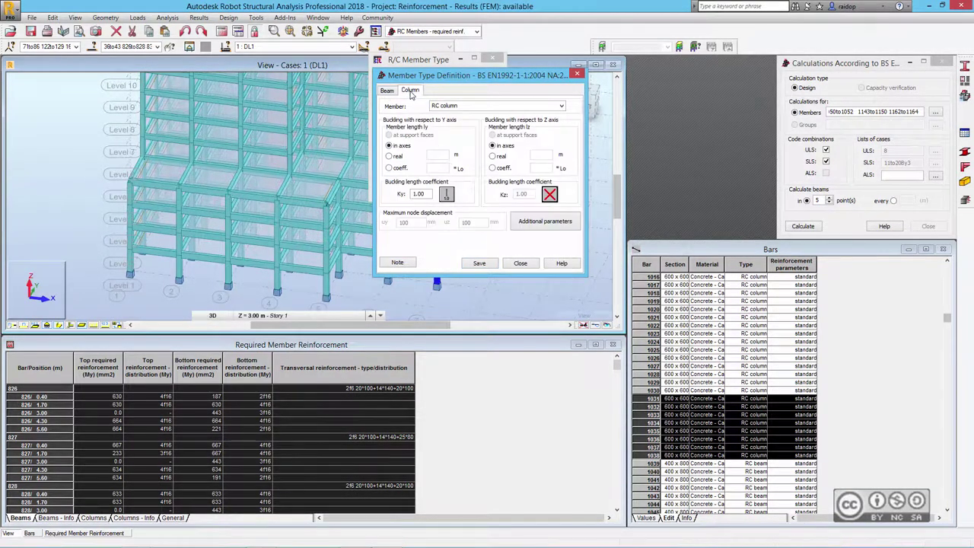
click(520, 263)
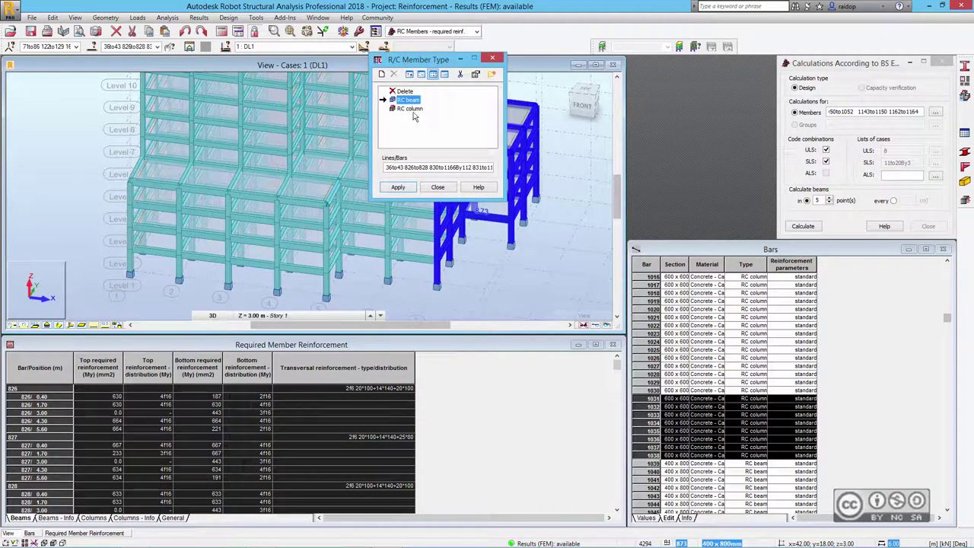
click(436, 188)
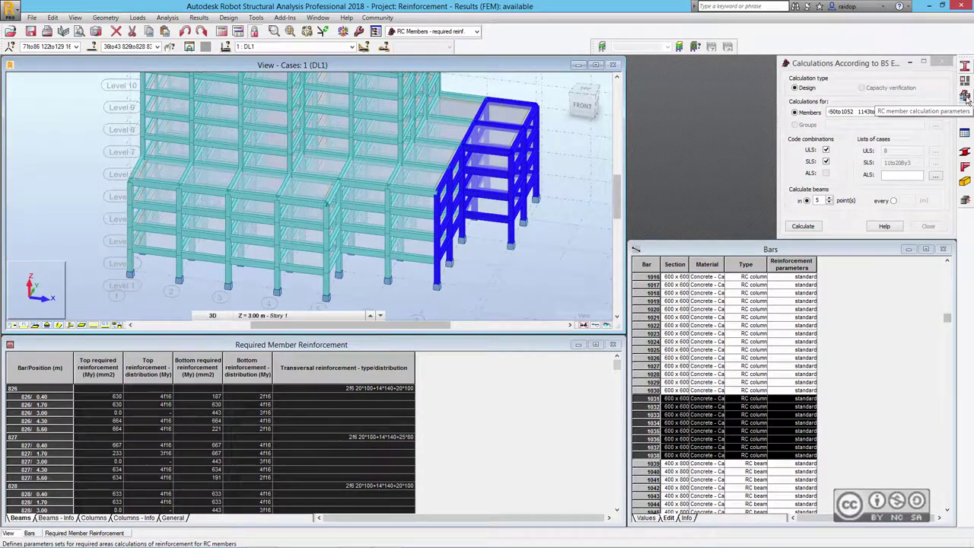
click(965, 97)
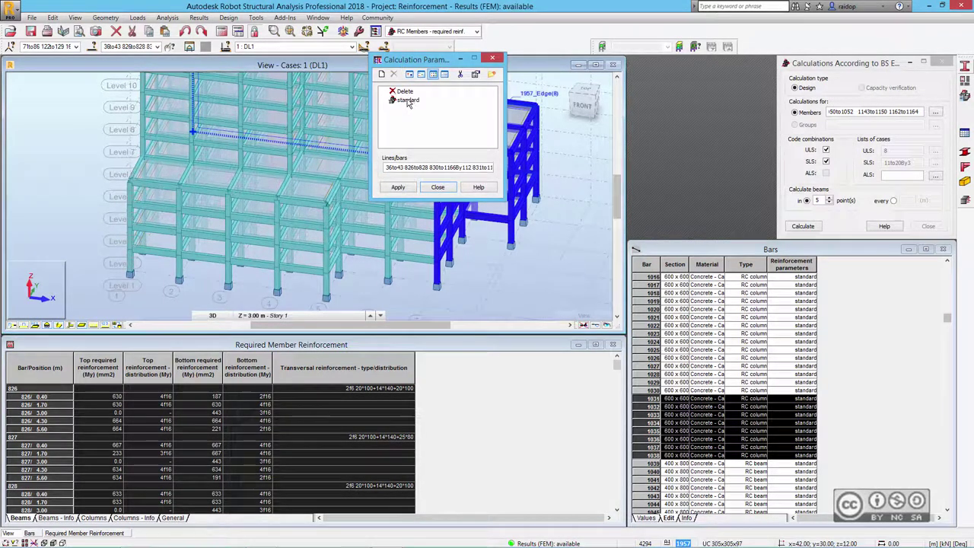
double_click(408, 100)
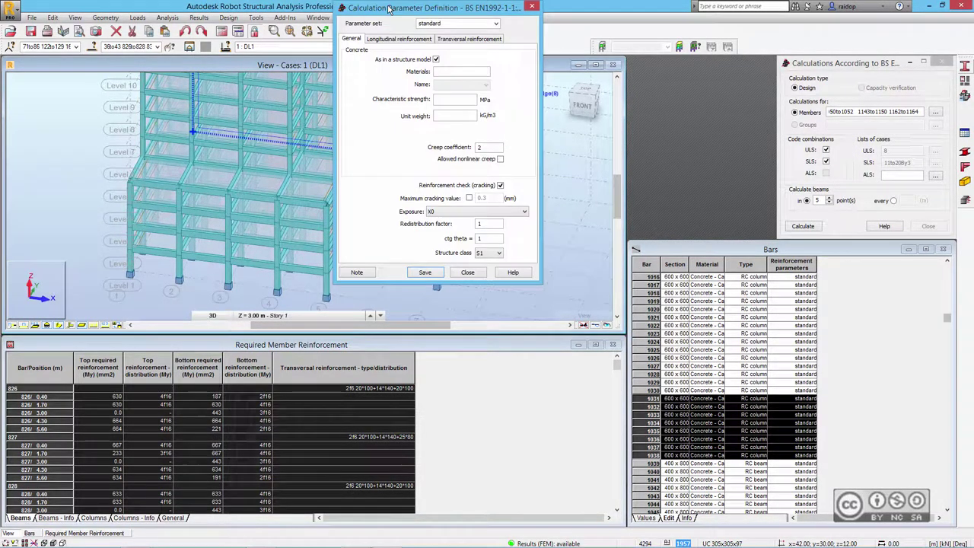
click(400, 39)
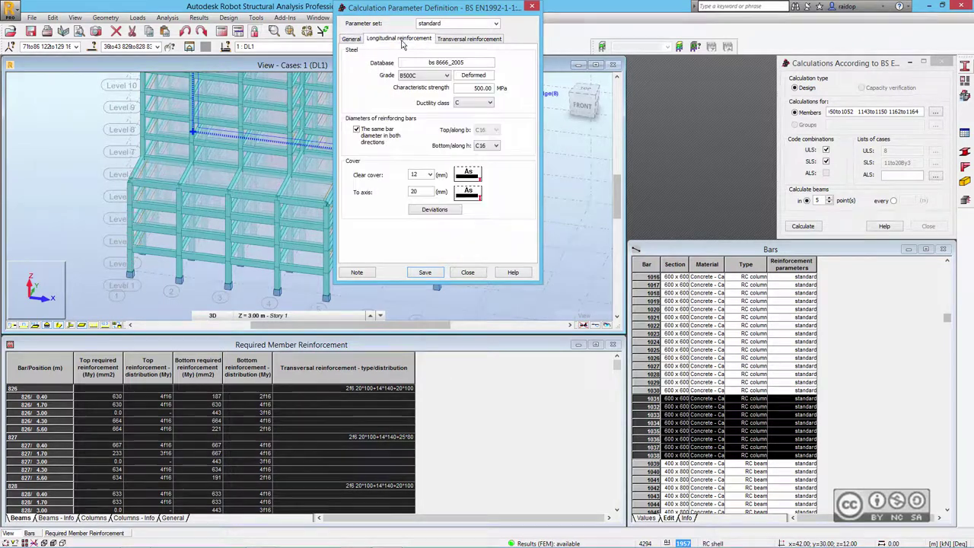
click(468, 39)
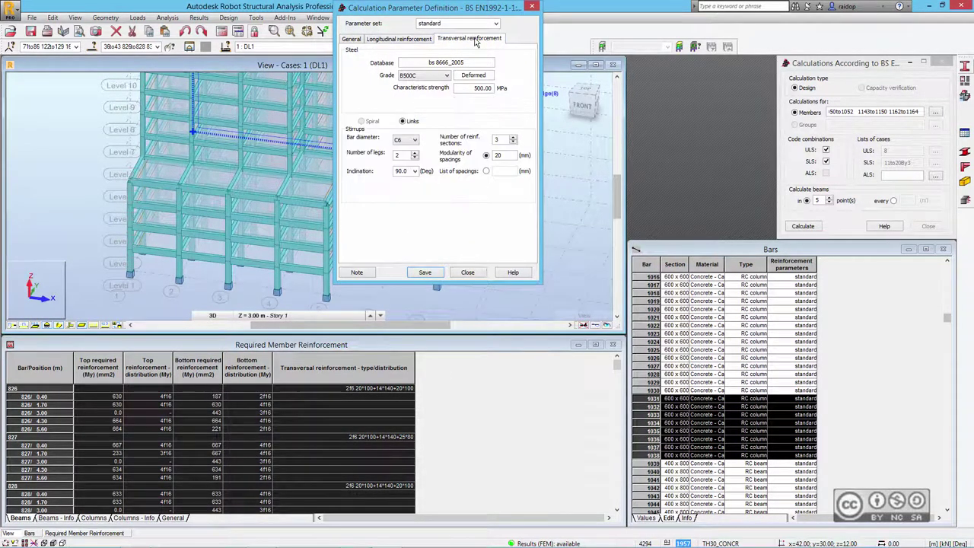
click(468, 272)
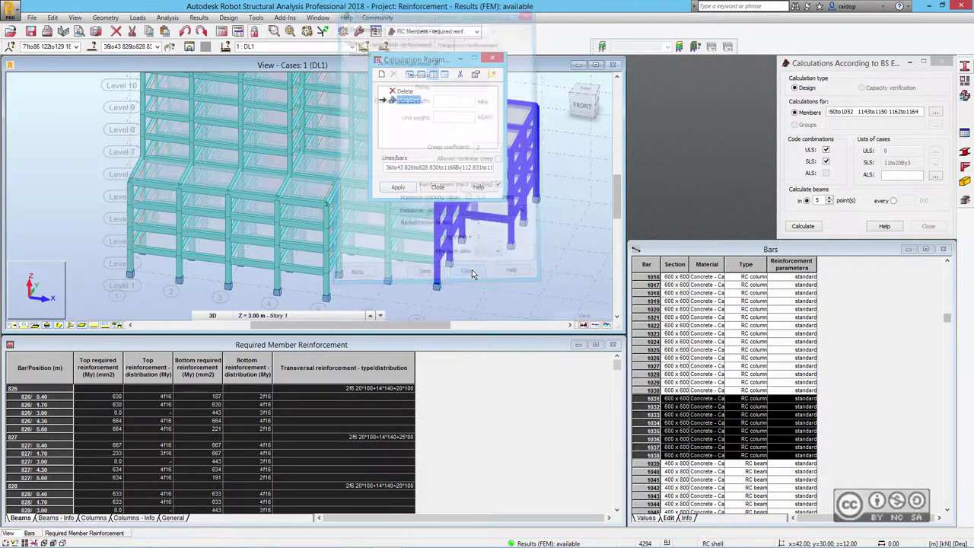
click(437, 188)
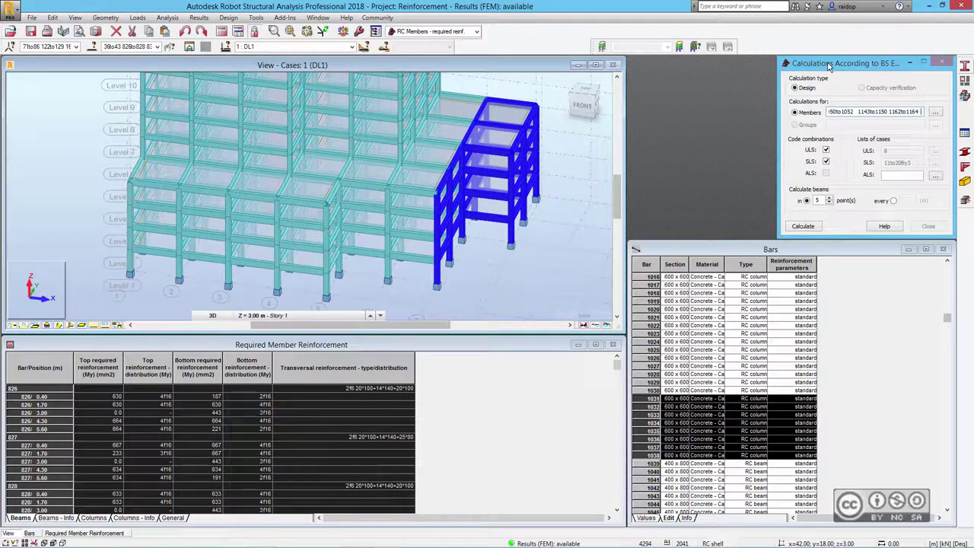
Step: Run the BS required-reinforcement calculation for the selected bars and close the report
click(803, 226)
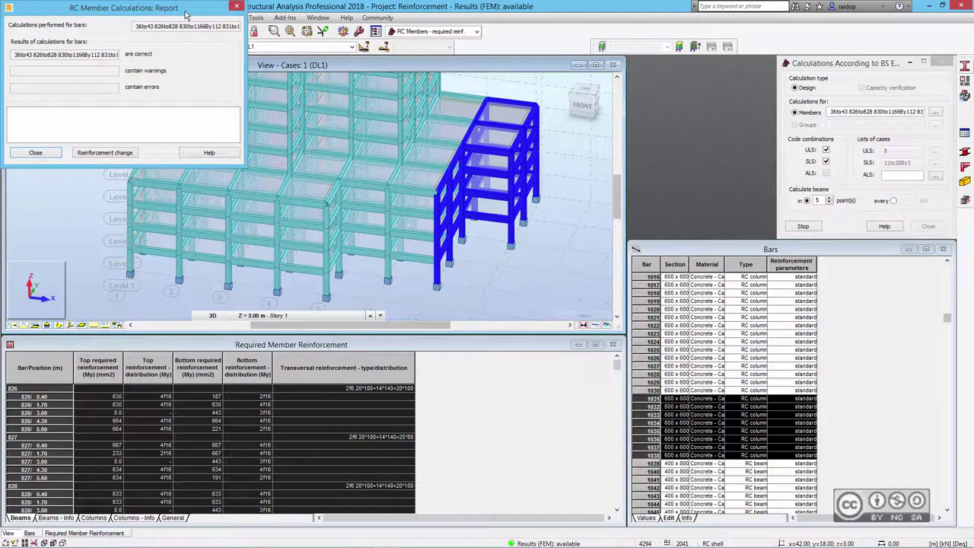
click(35, 153)
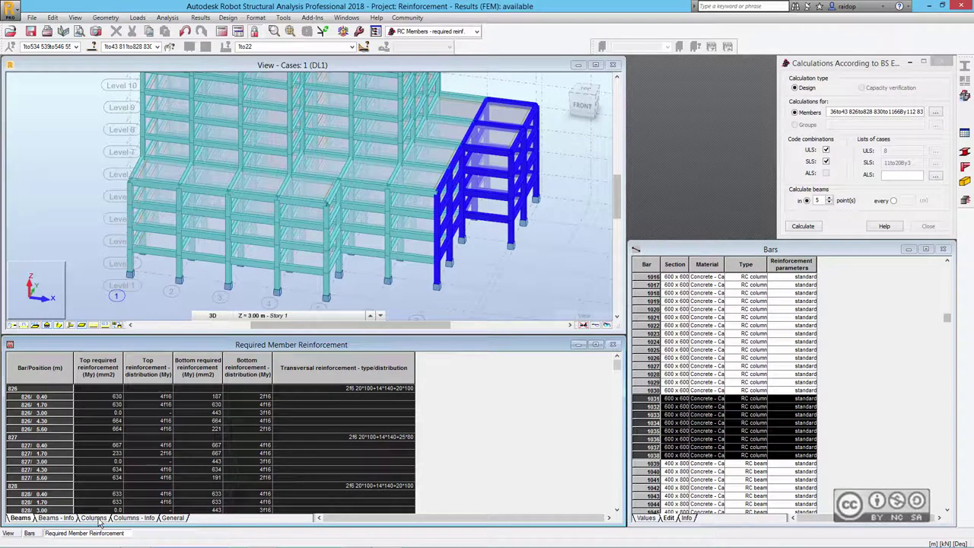
Step: Review the required reinforcement table: beam info, then column results with 2f16 bars and 225/135 mm2
click(145, 374)
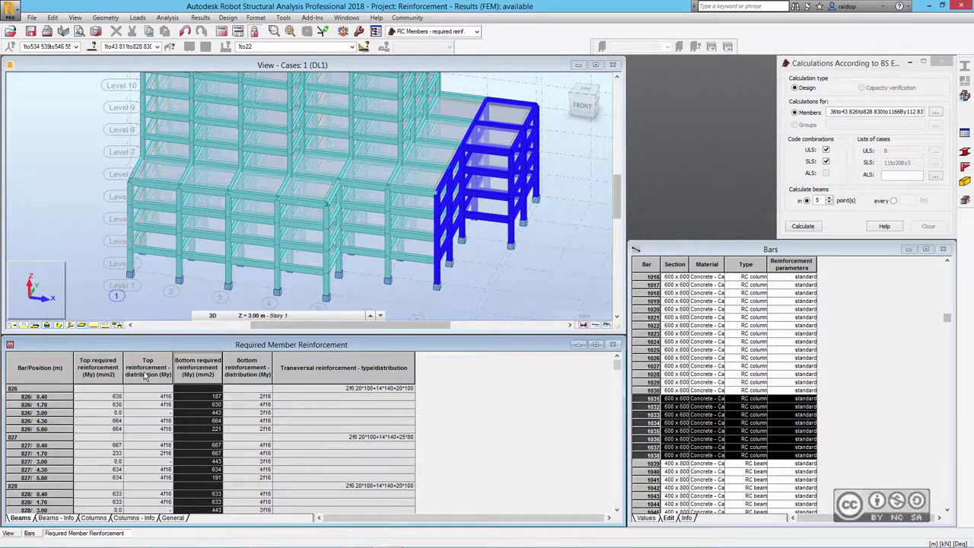
click(144, 374)
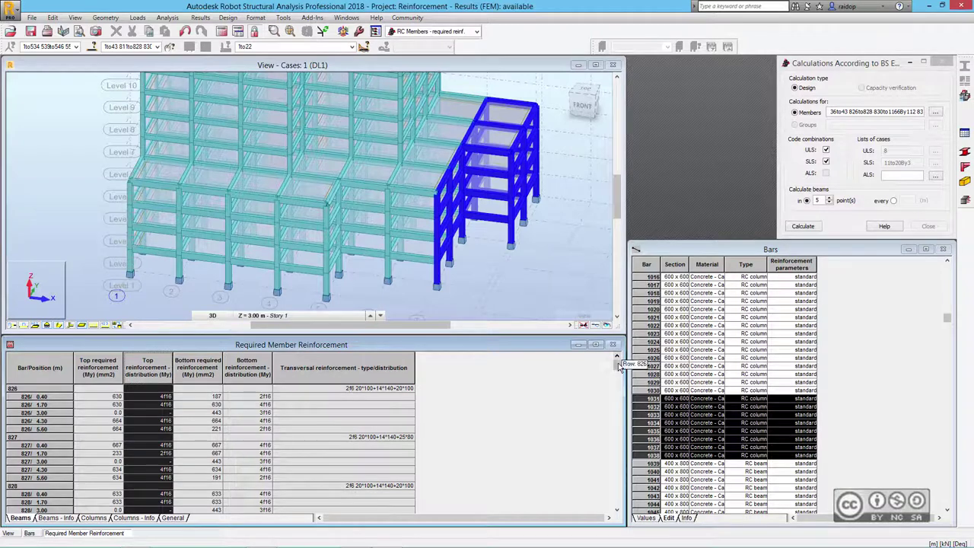
click(52, 519)
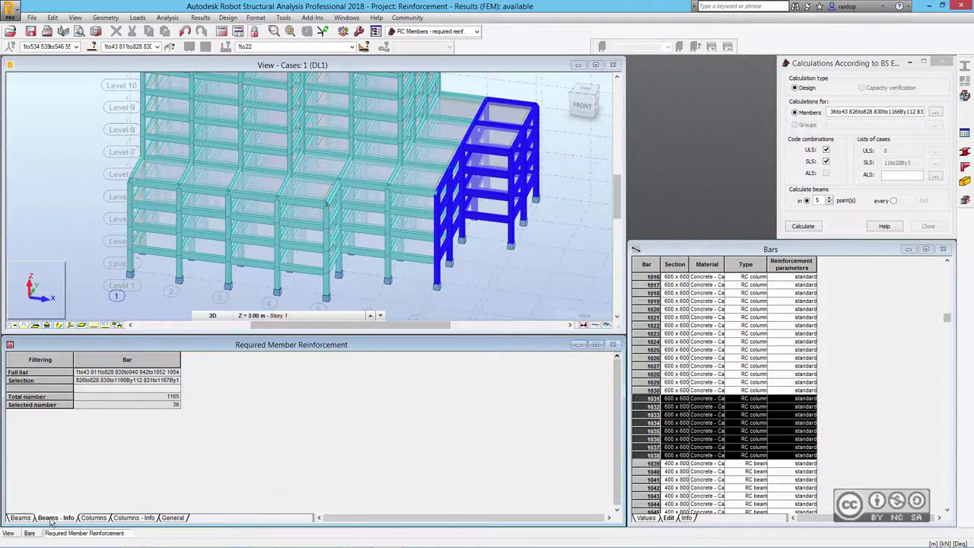
click(94, 518)
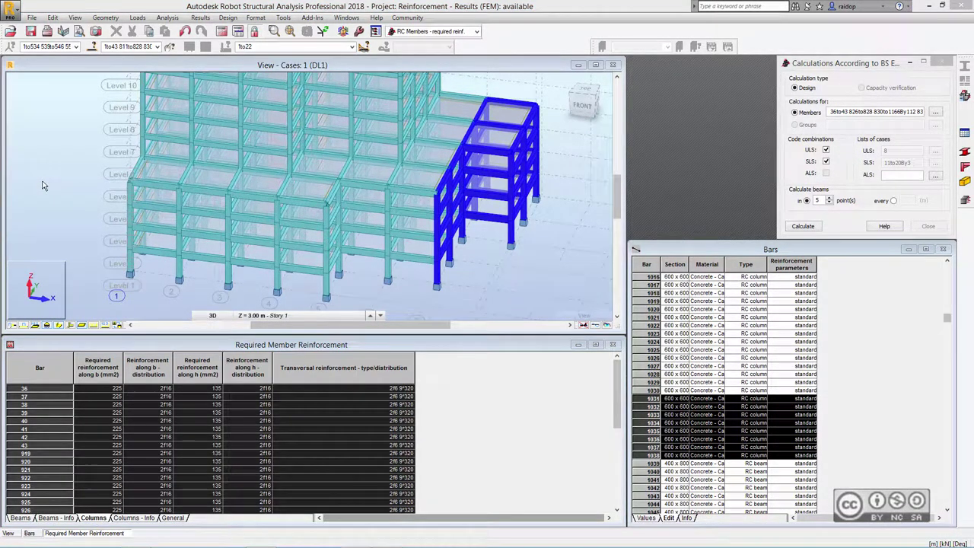
click(430, 32)
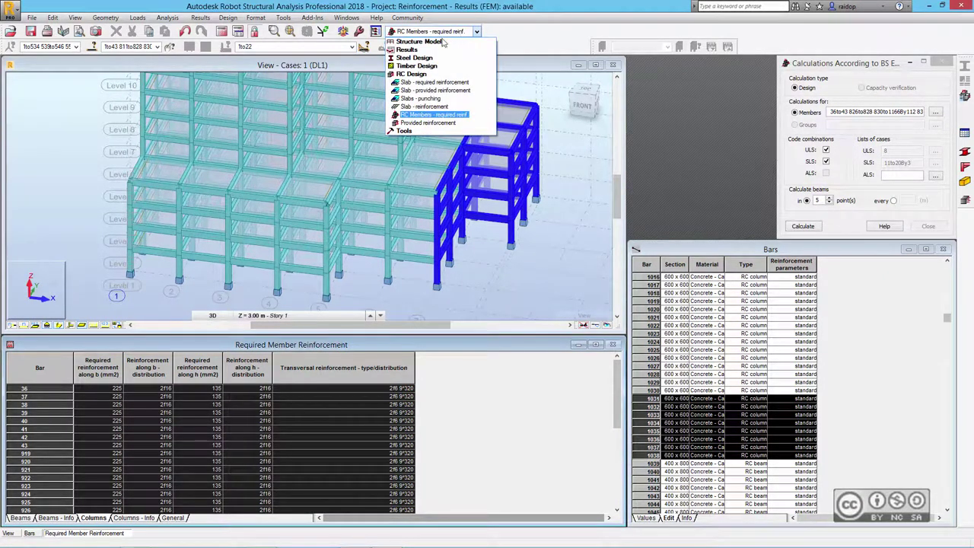
Step: Switch to the Geometry layout in 3D view with members shown as solid section shapes
click(430, 44)
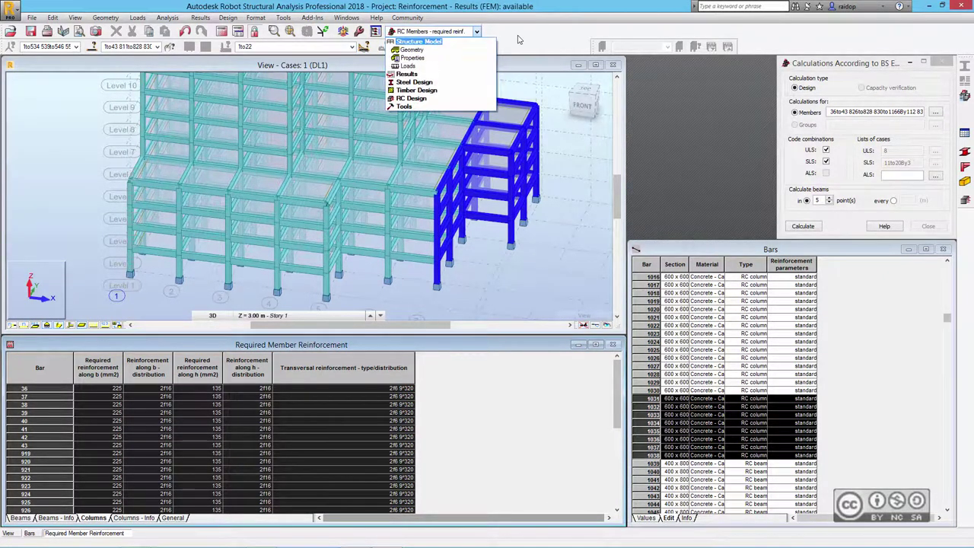
click(417, 51)
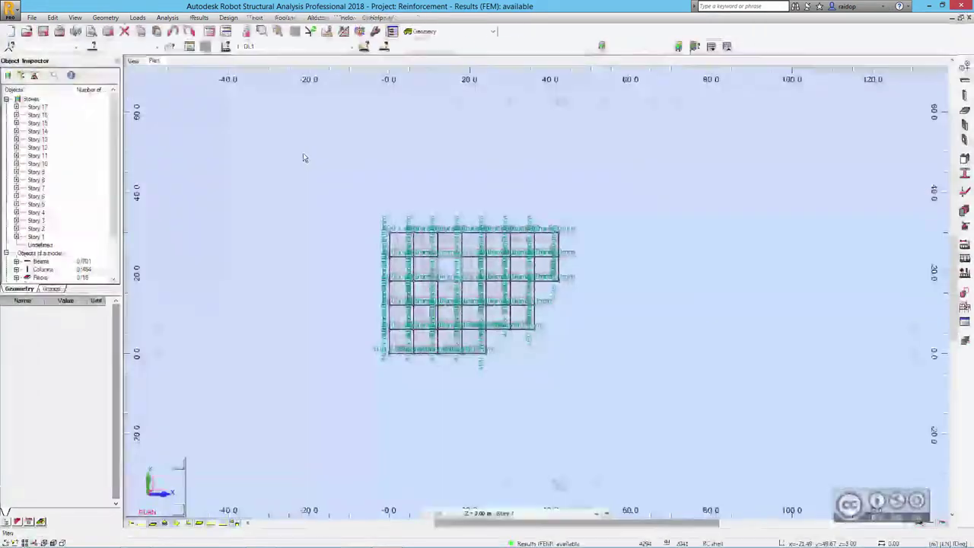
click(134, 63)
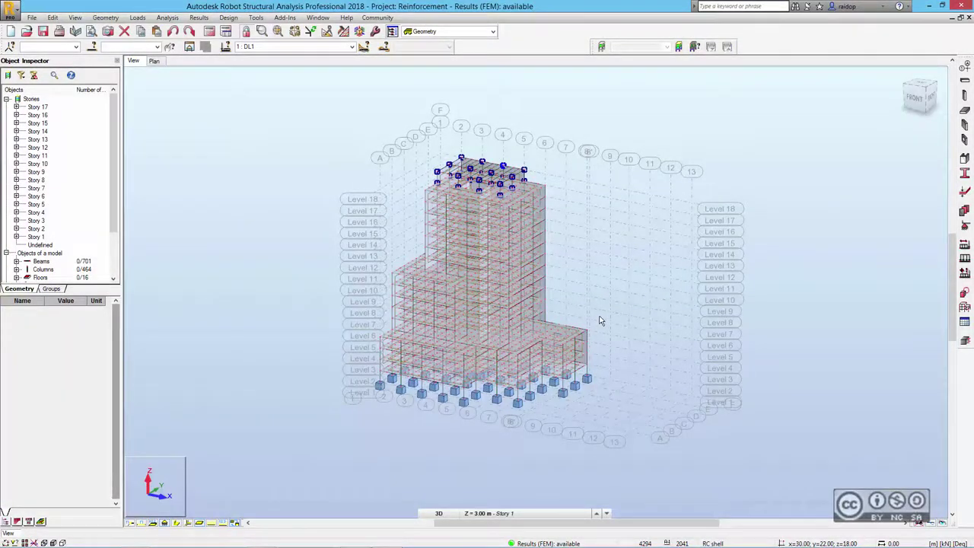
scroll(601, 320, up, 2)
scroll(600, 321, up, 3)
scroll(604, 289, up, 3)
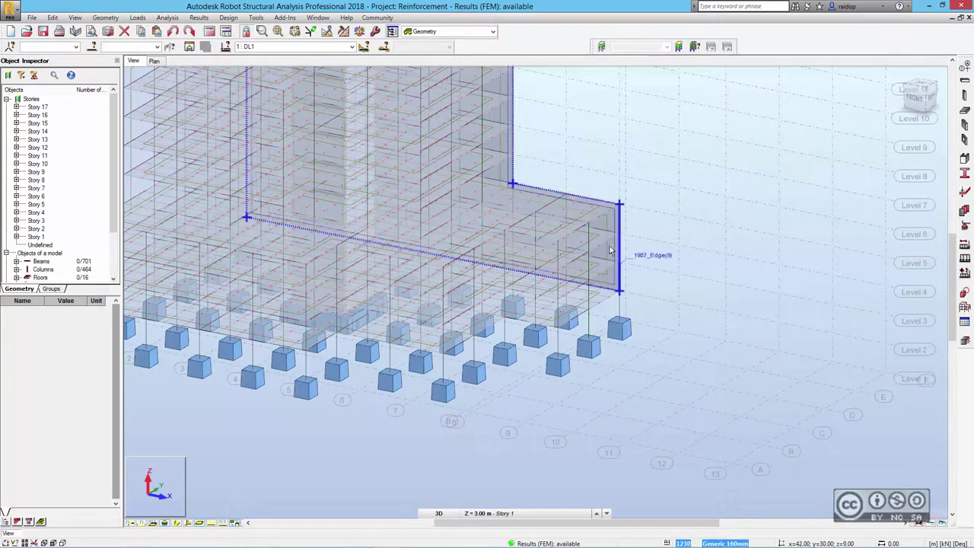
scroll(644, 202, up, 2)
scroll(644, 203, up, 1)
scroll(643, 202, up, 1)
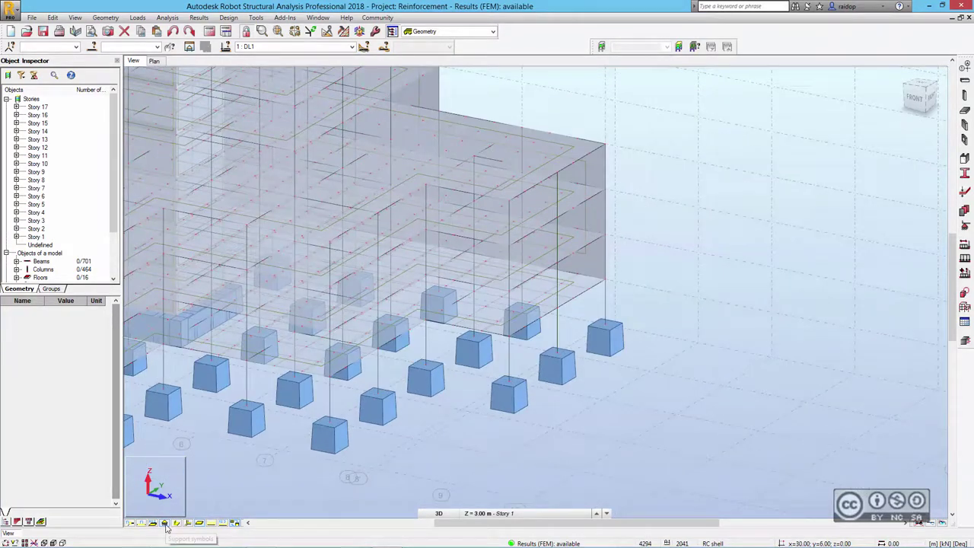
click(188, 522)
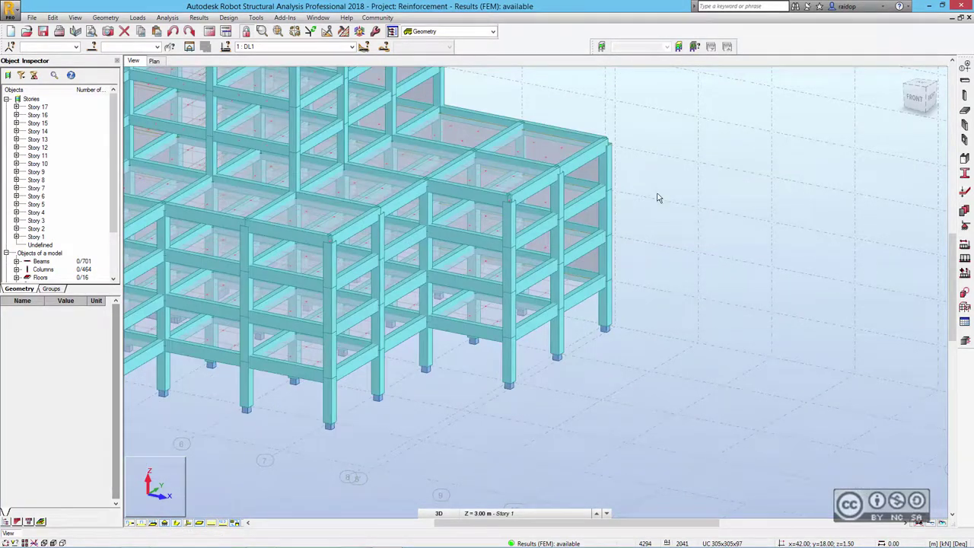
Step: Select corner columns 1150 and 1038, the lower corner columns, and the two ground-story beams
click(606, 176)
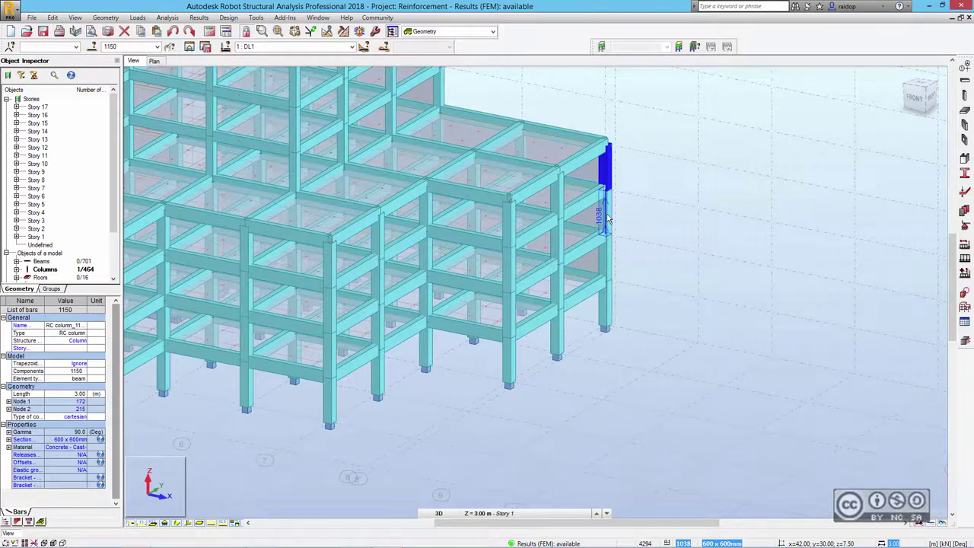
ctrl+click(606, 217)
ctrl+click(608, 306)
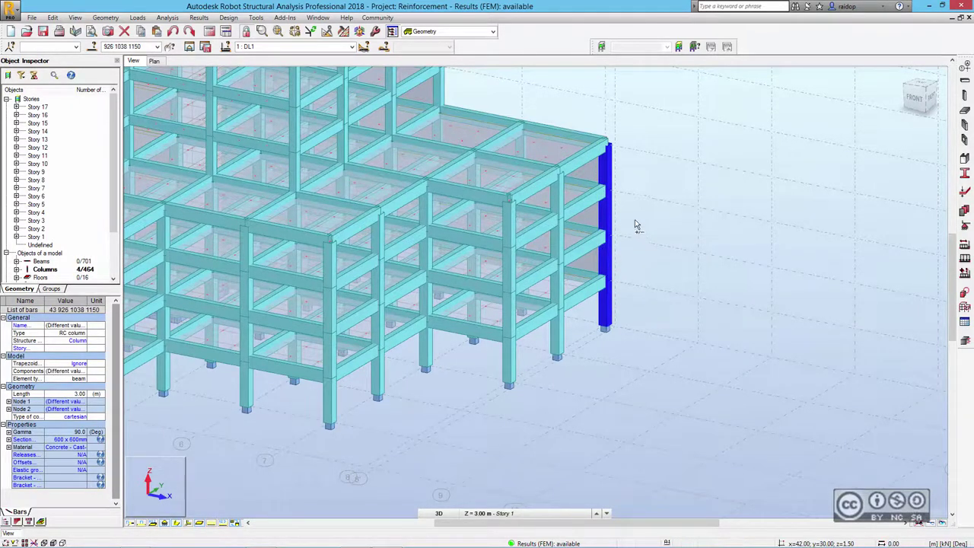
ctrl+click(592, 290)
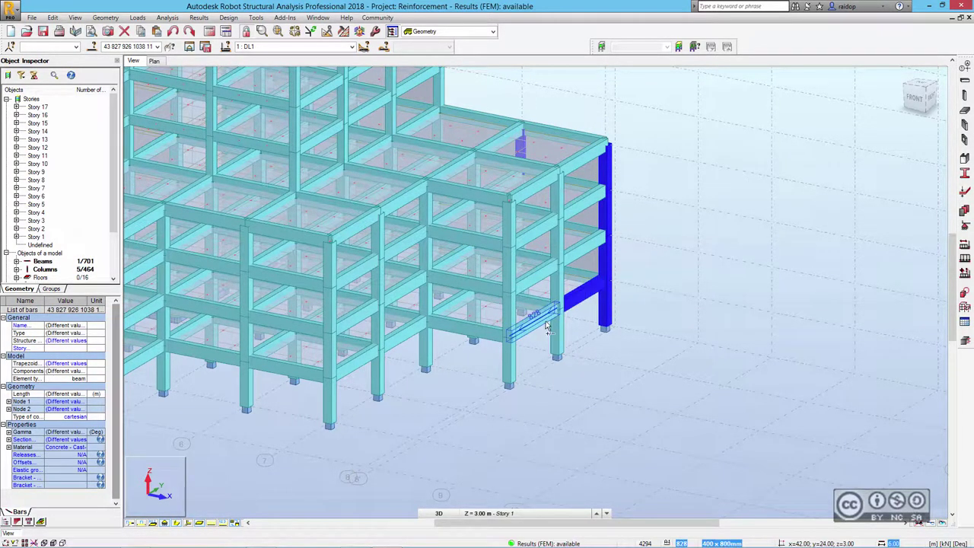
ctrl+click(537, 321)
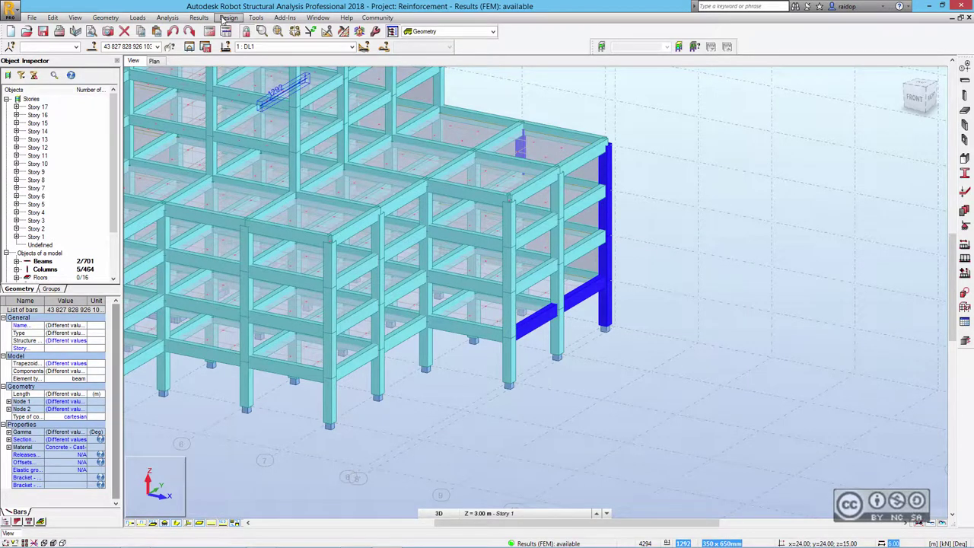
click(226, 18)
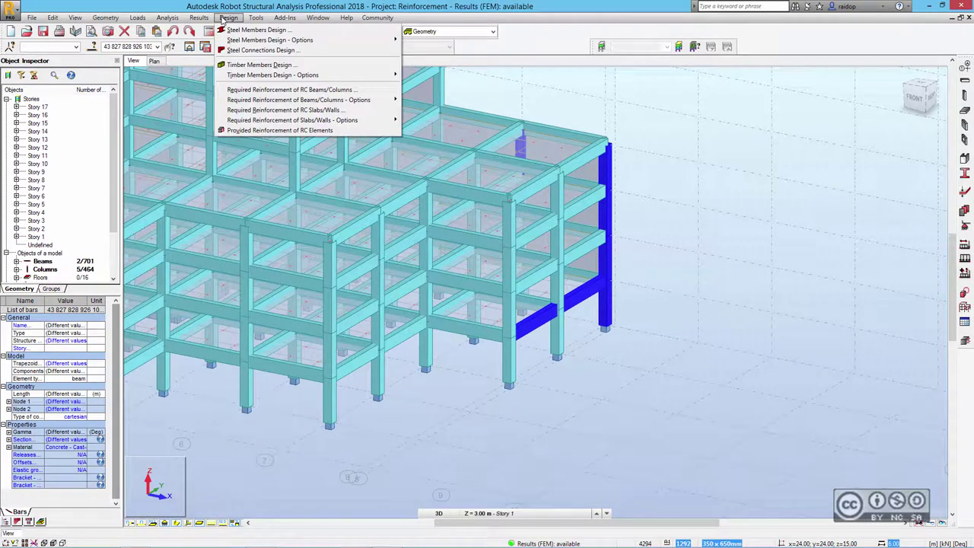
Step: Send the selected members to Provided Reinforcement, accepting the column and beam RC parameters
click(251, 131)
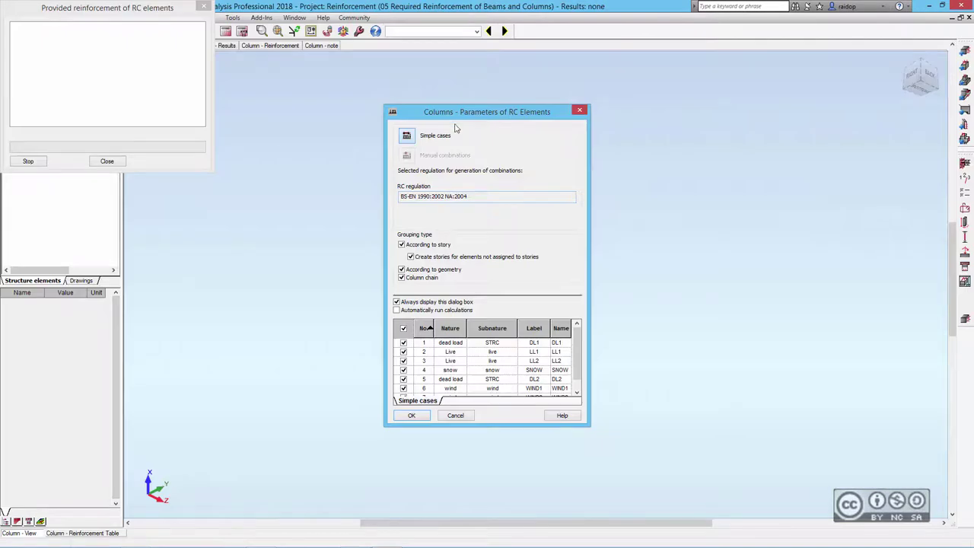
click(418, 419)
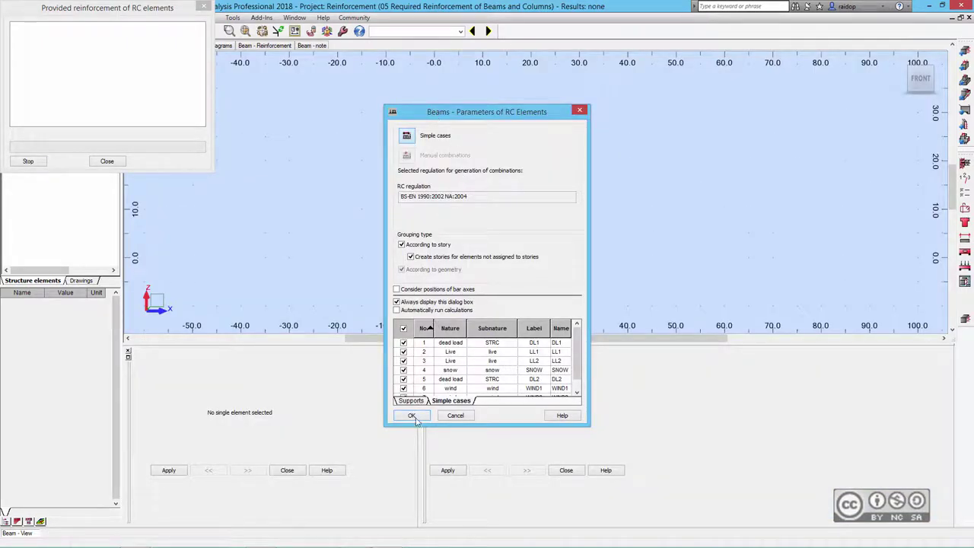
click(411, 415)
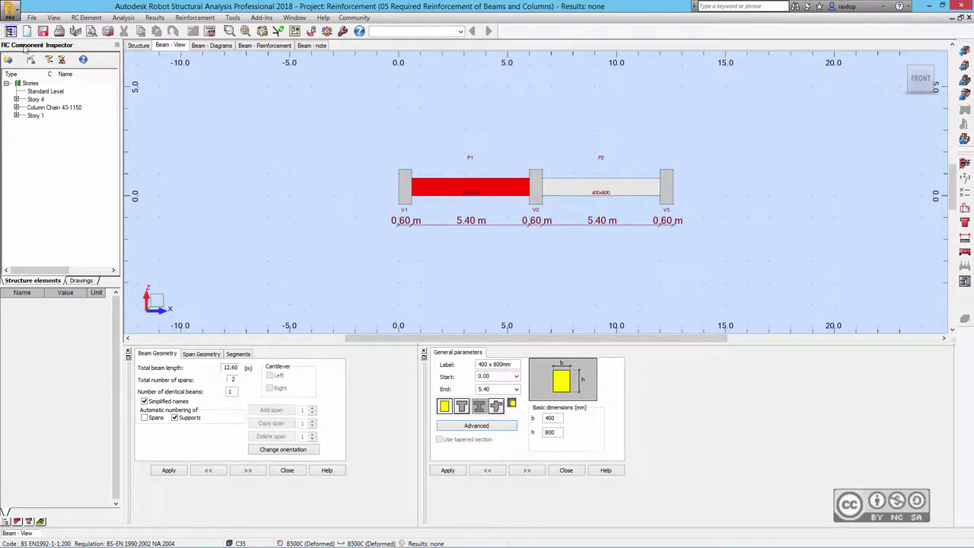
Step: Expand Story 1, column chain 43-1150 and Story 4, and review story parameters (X0, 45%, S1)
click(16, 114)
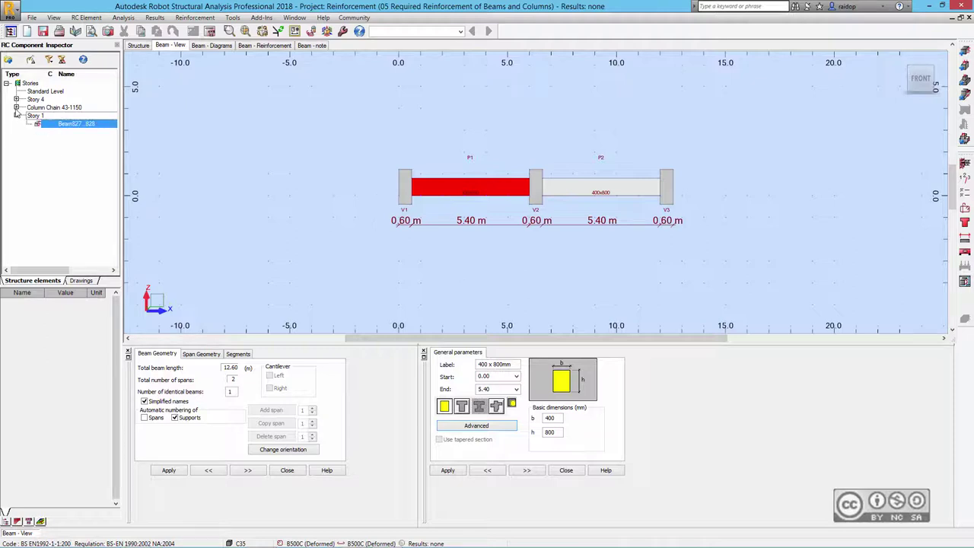
click(16, 108)
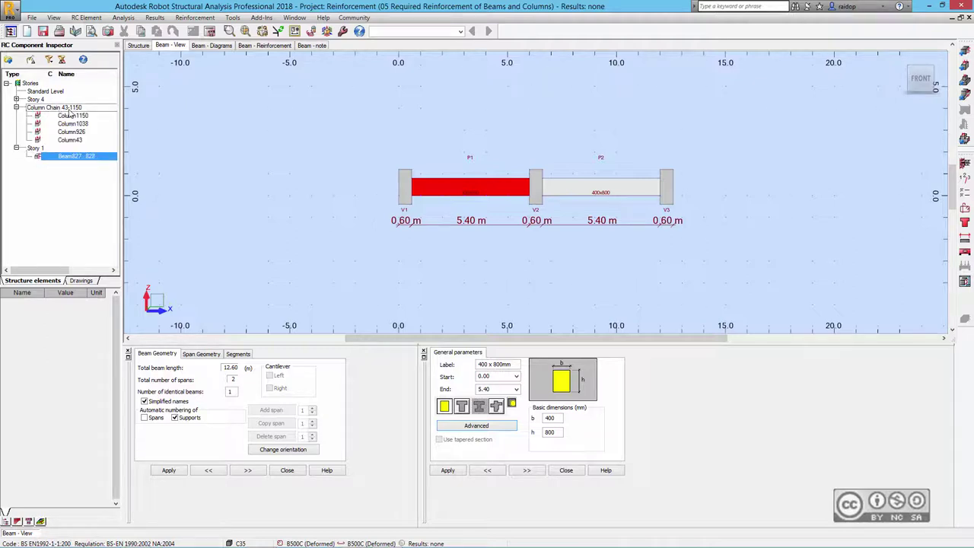
click(16, 100)
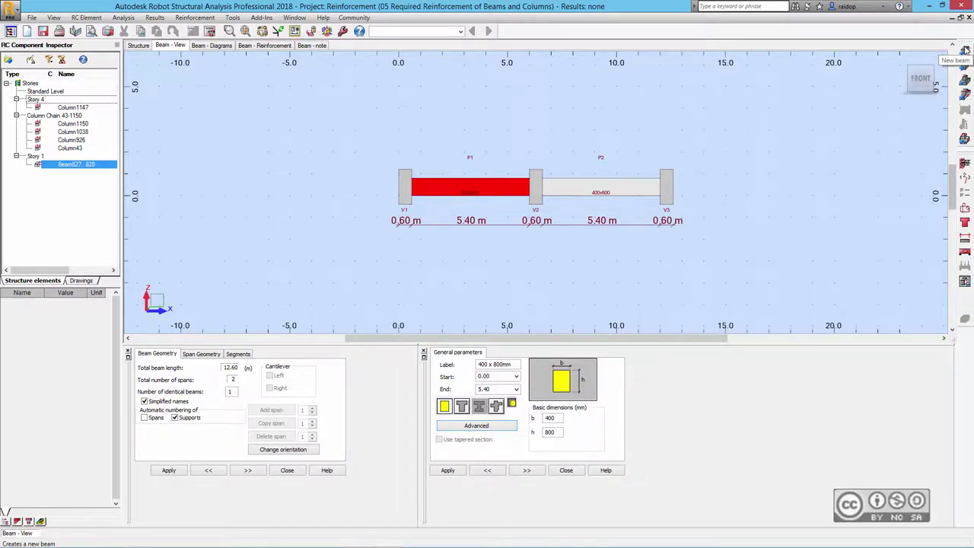
click(965, 182)
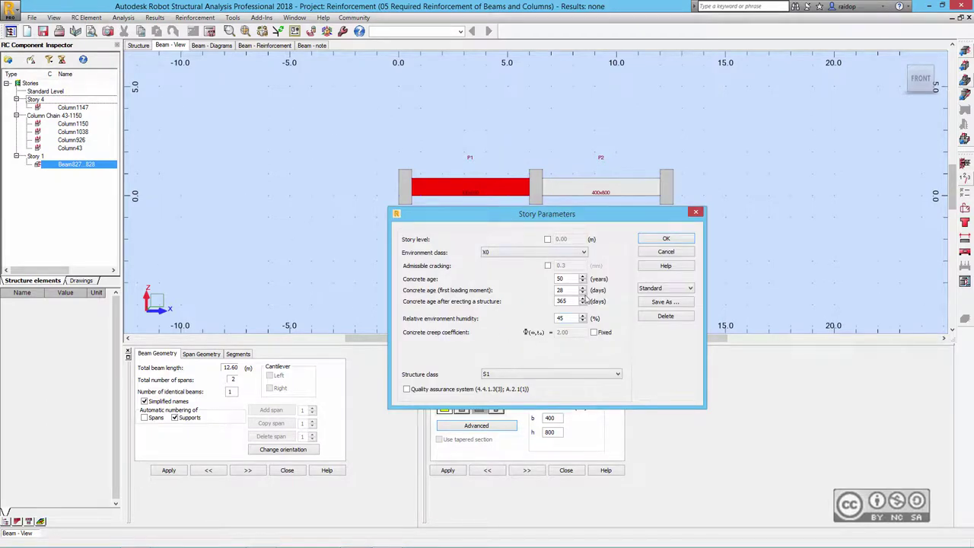
click(667, 239)
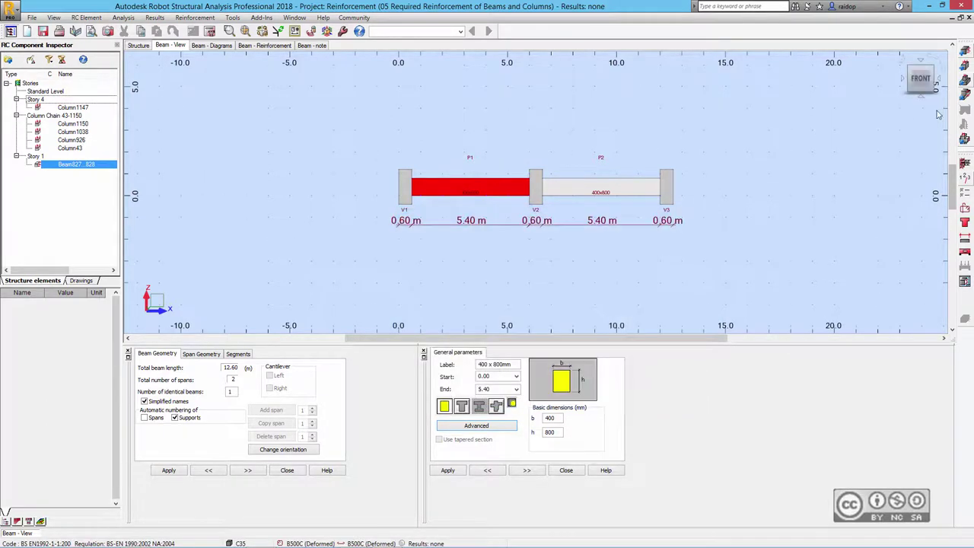
Step: Limit calculation options to C16/C20 longitudinal bars and C6/C8 transversal bars
click(965, 195)
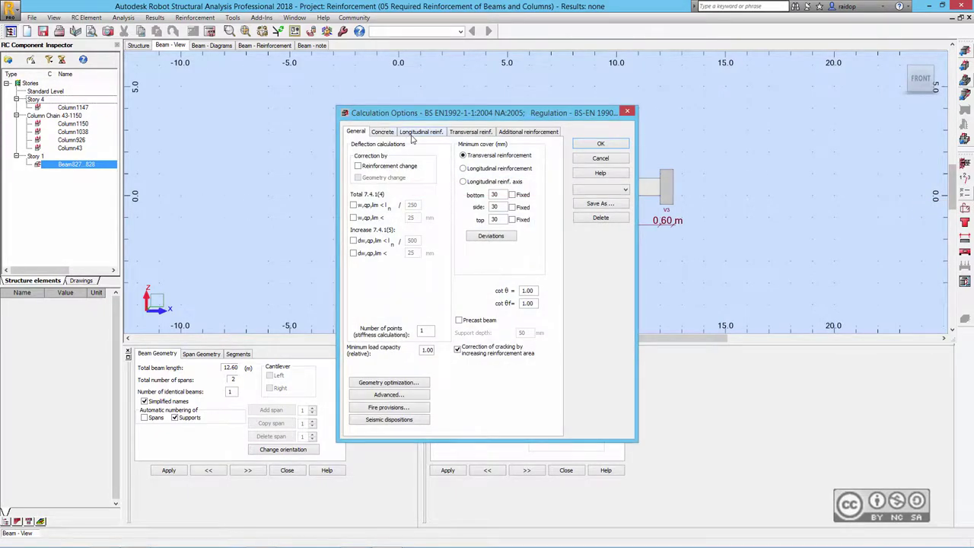
click(413, 134)
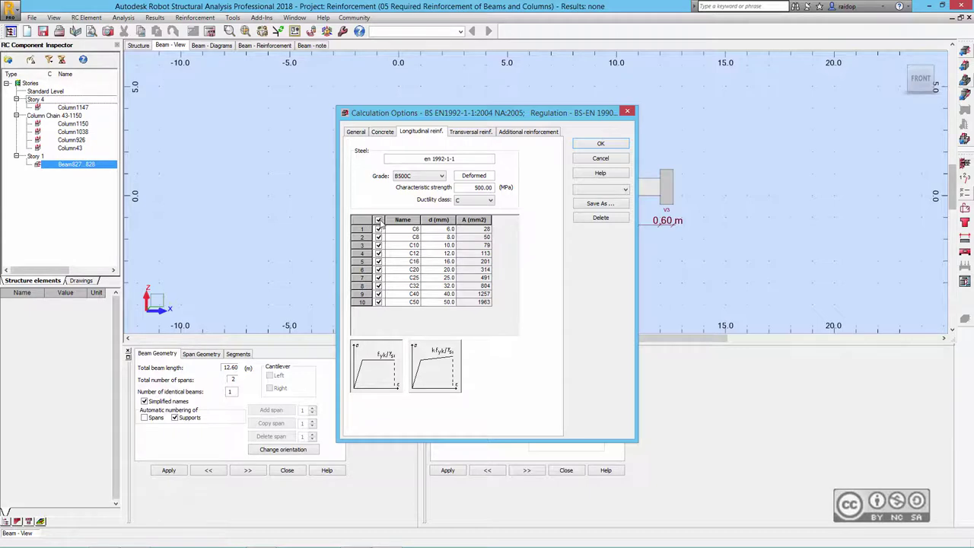
click(378, 220)
click(378, 261)
click(378, 269)
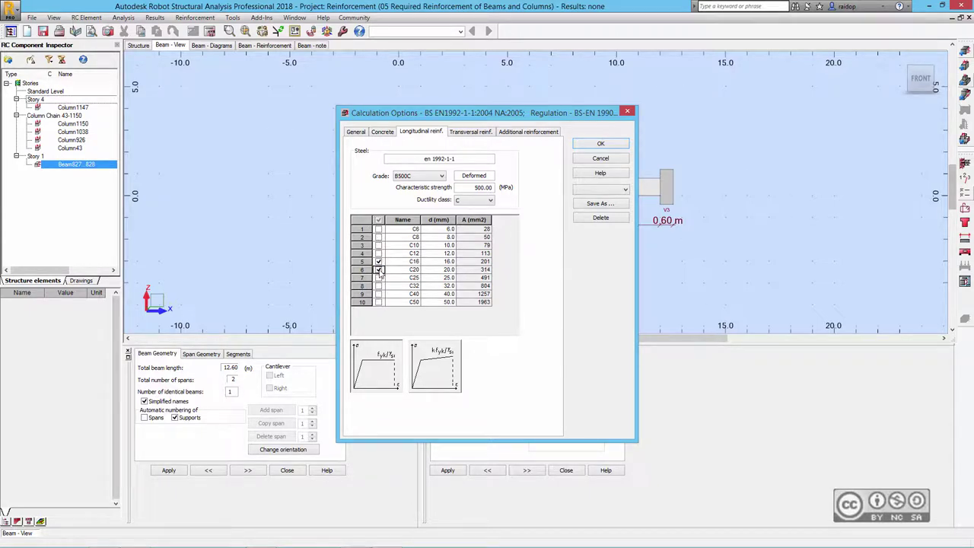
click(466, 133)
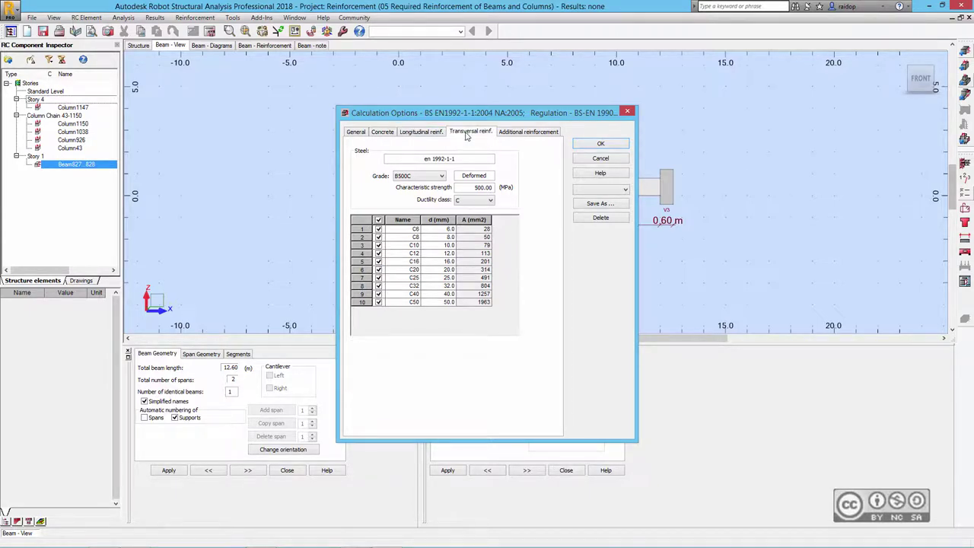
click(378, 228)
click(378, 236)
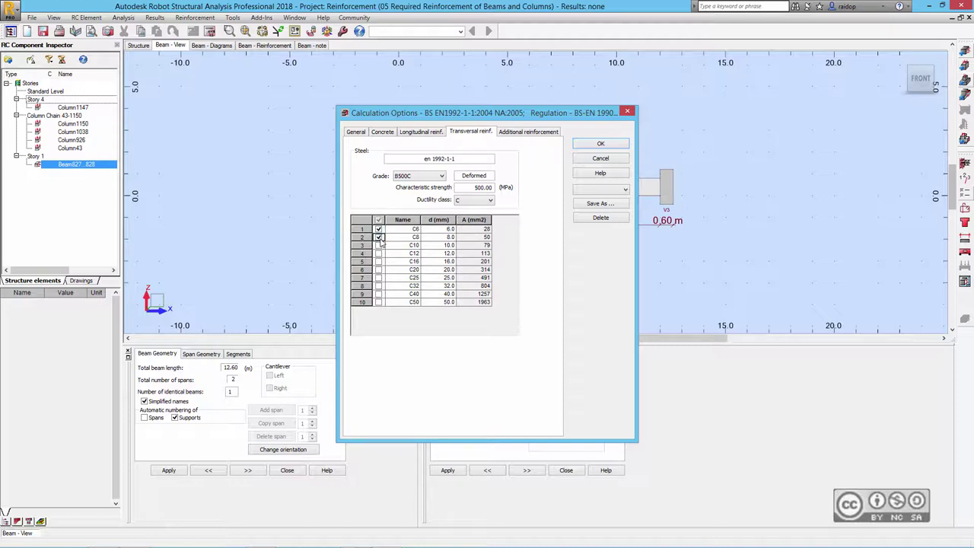
Step: Restrict additional reinforcement to C12 and save the options set as 'My Options'
click(522, 133)
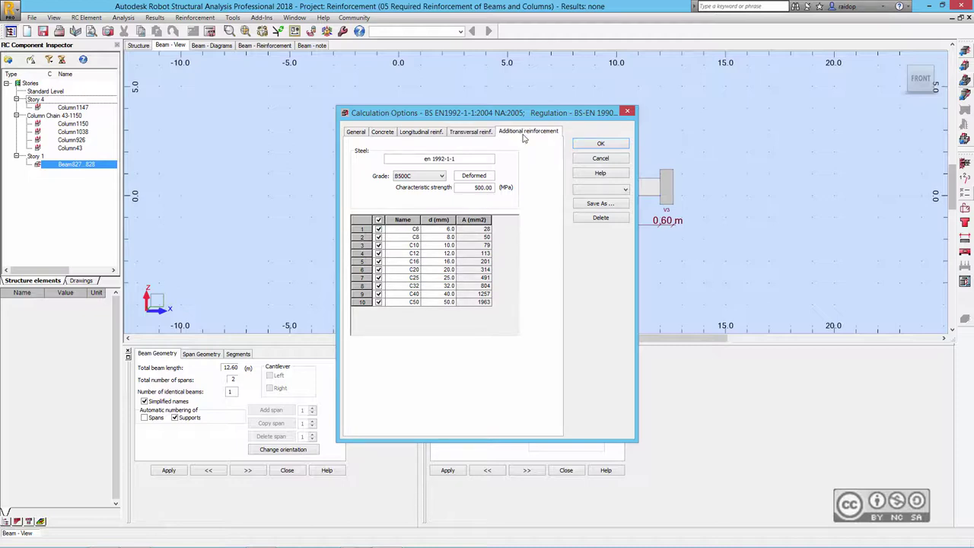
click(378, 220)
click(598, 206)
text(My Options)
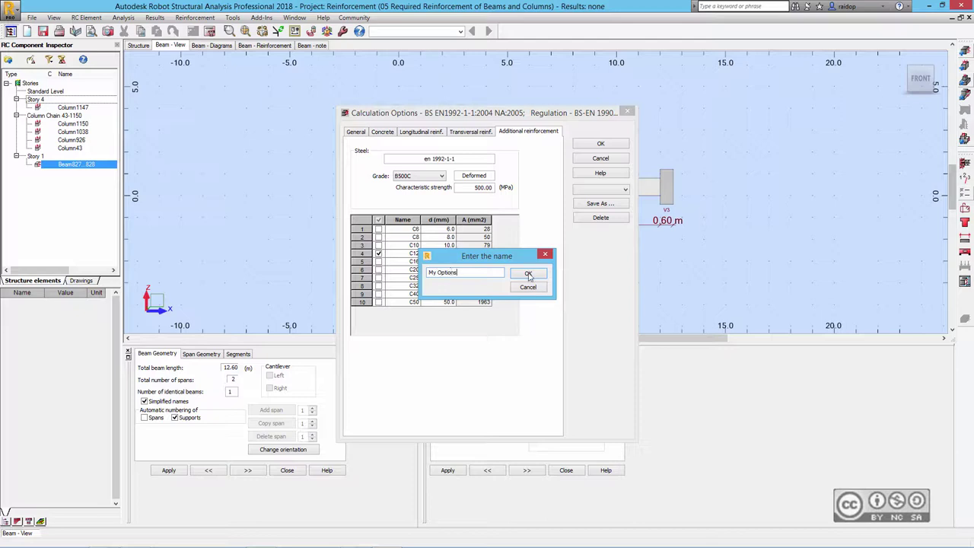
click(528, 275)
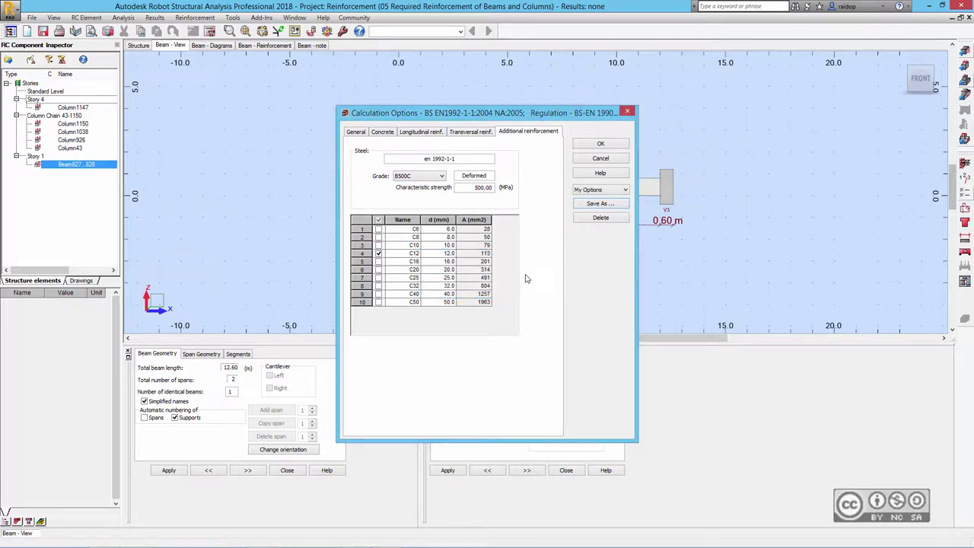
click(601, 146)
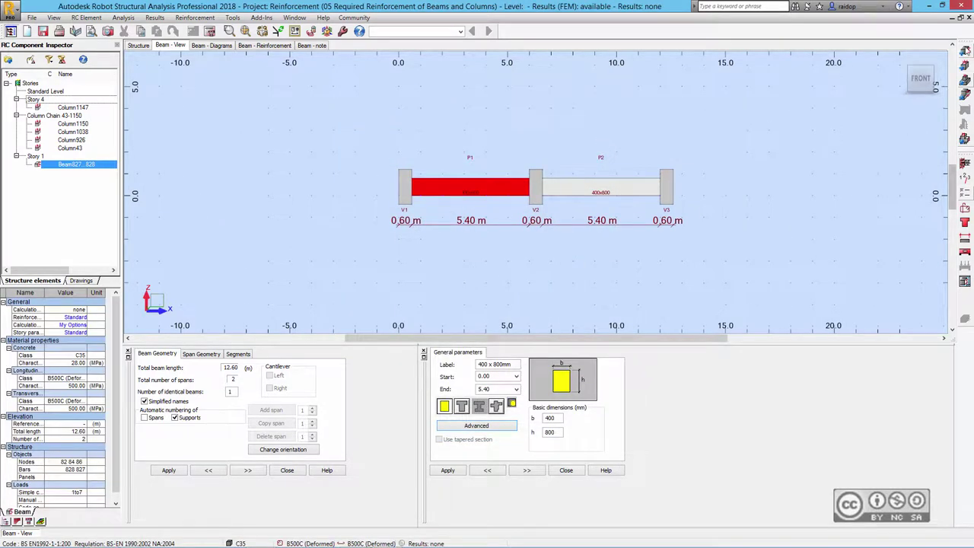
click(963, 213)
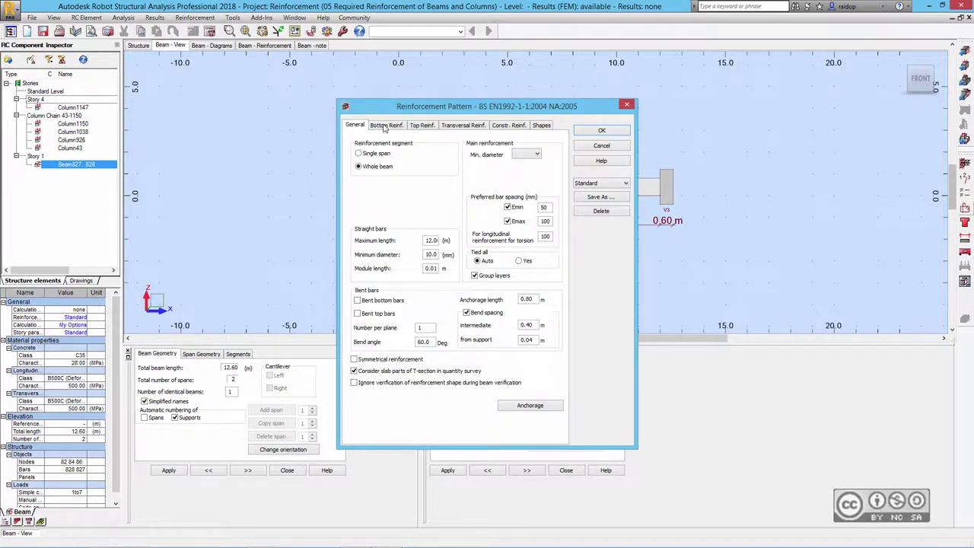
click(384, 126)
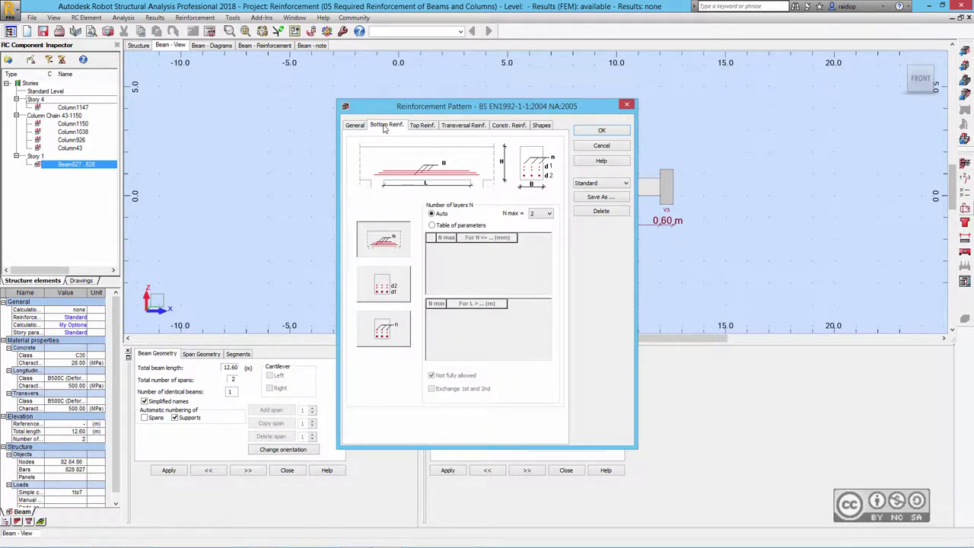
click(543, 126)
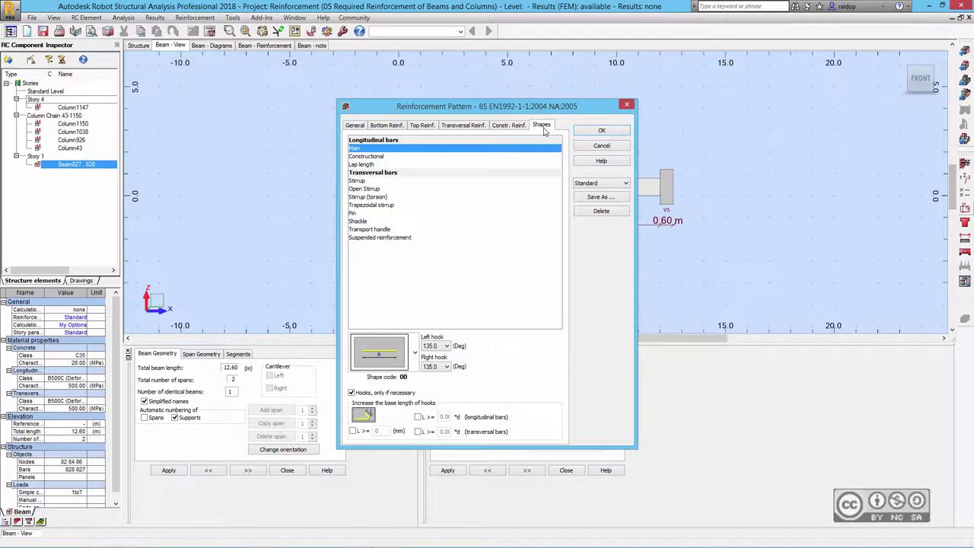
click(371, 165)
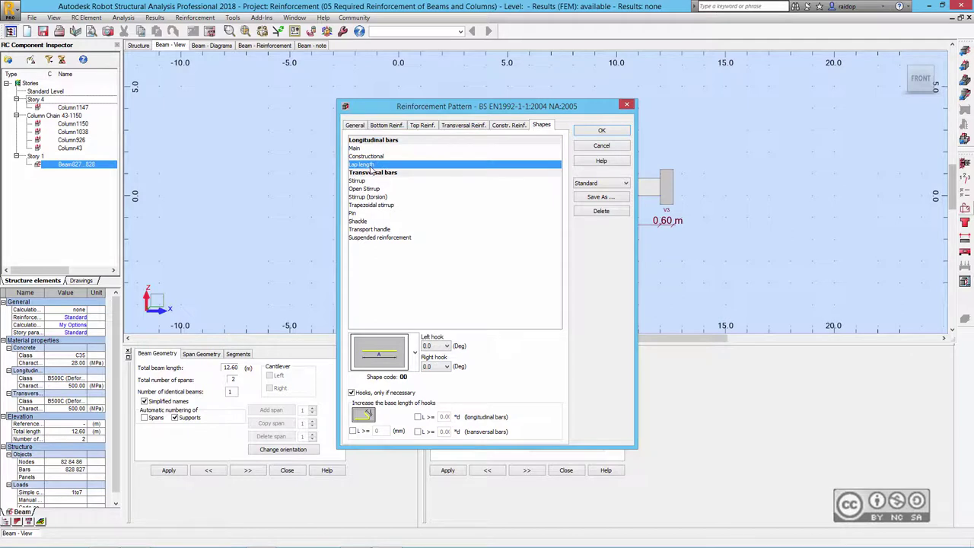
click(601, 131)
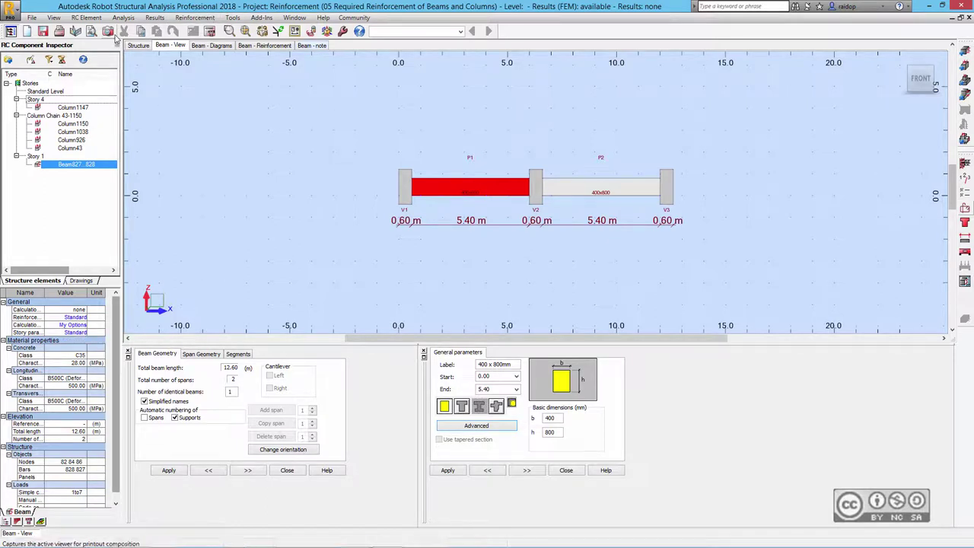
Step: Calculate the beam and review its diagrams and provided bars: C16 main, 68 C6 links, C8 assembly
click(210, 33)
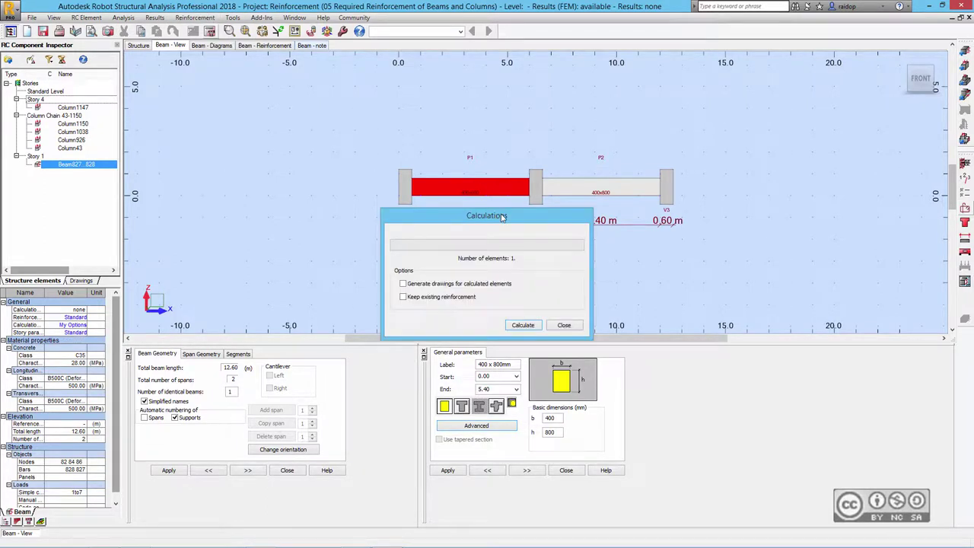
click(523, 325)
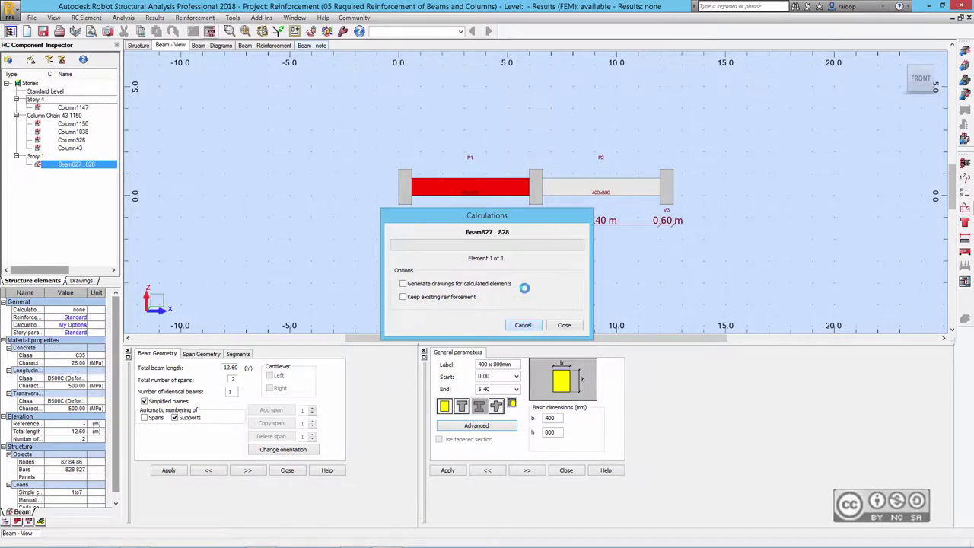
click(207, 46)
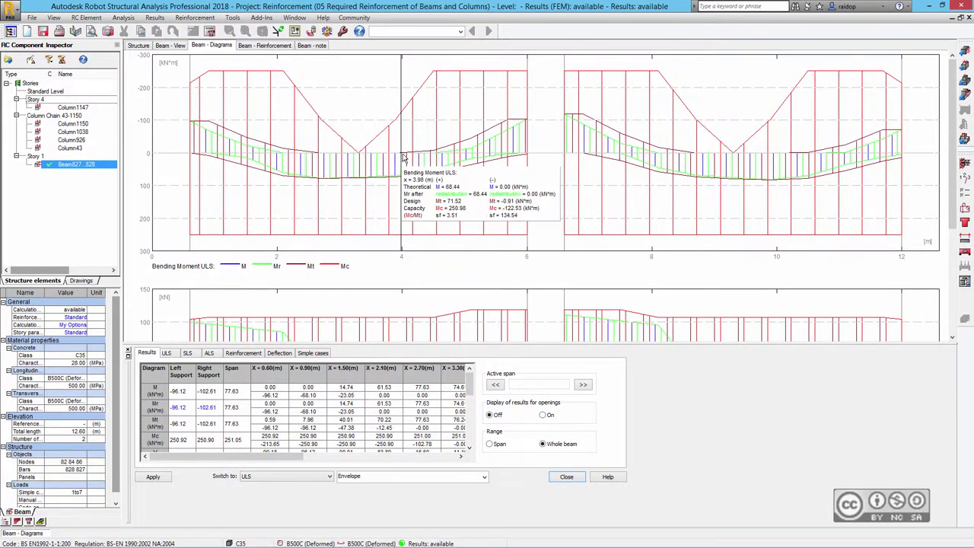
drag(952, 152, 959, 267)
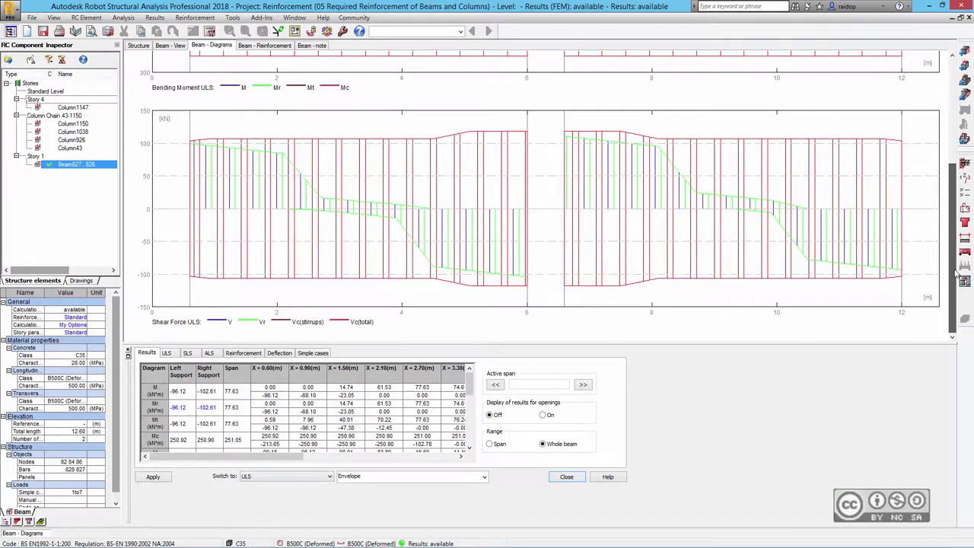
click(262, 46)
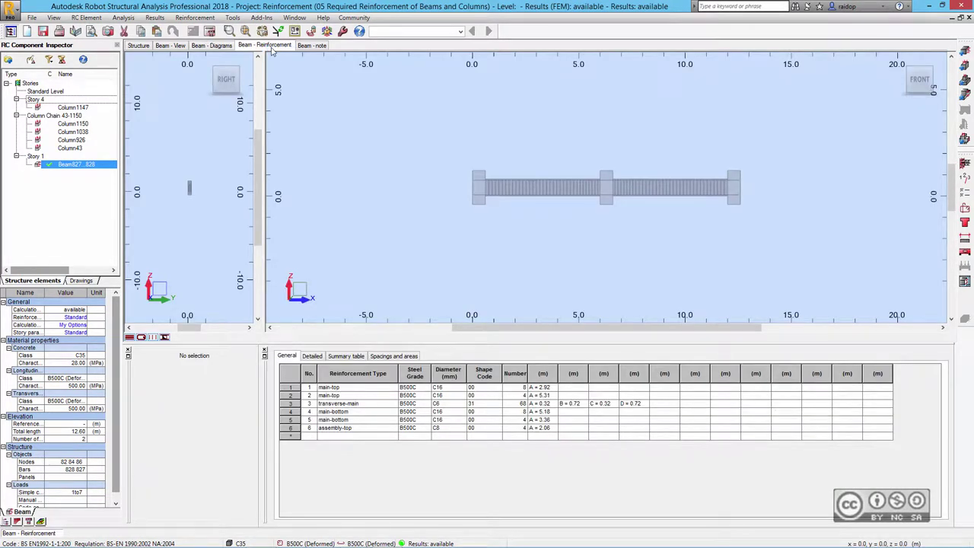
Step: Orbit and zoom the rebar cage, selecting long and short main-bottom bars and listing every bar
shift+middle_drag(560, 219, 618, 221)
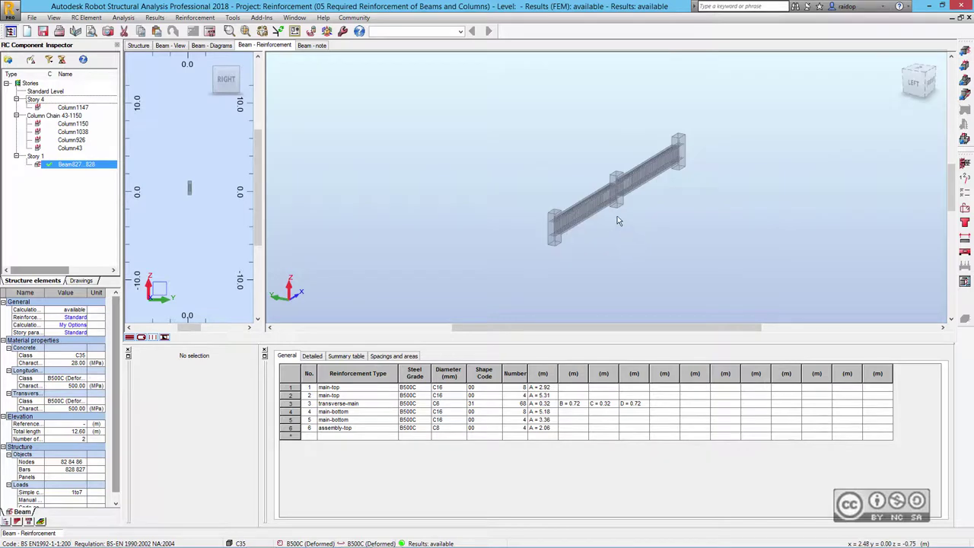
scroll(618, 221, up, 2)
scroll(509, 260, up, 2)
scroll(509, 260, up, 3)
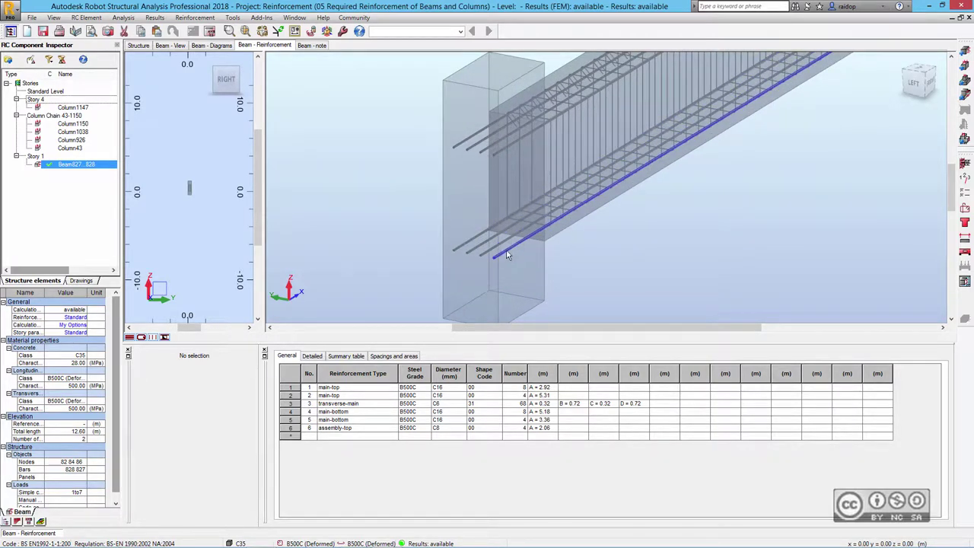
click(508, 255)
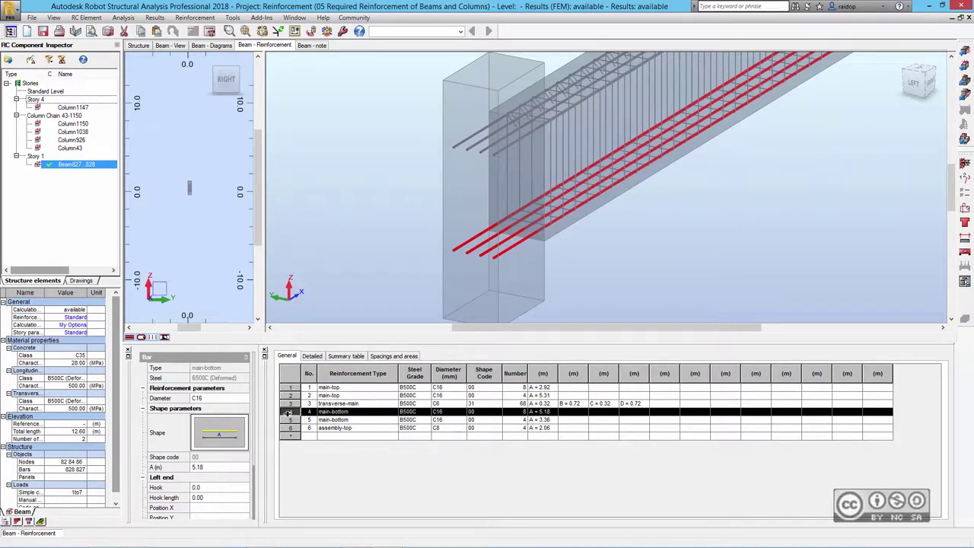
mouse_move(615, 283)
middle_down()
mouse_move(765, 193)
mouse_move(715, 213)
middle_up()
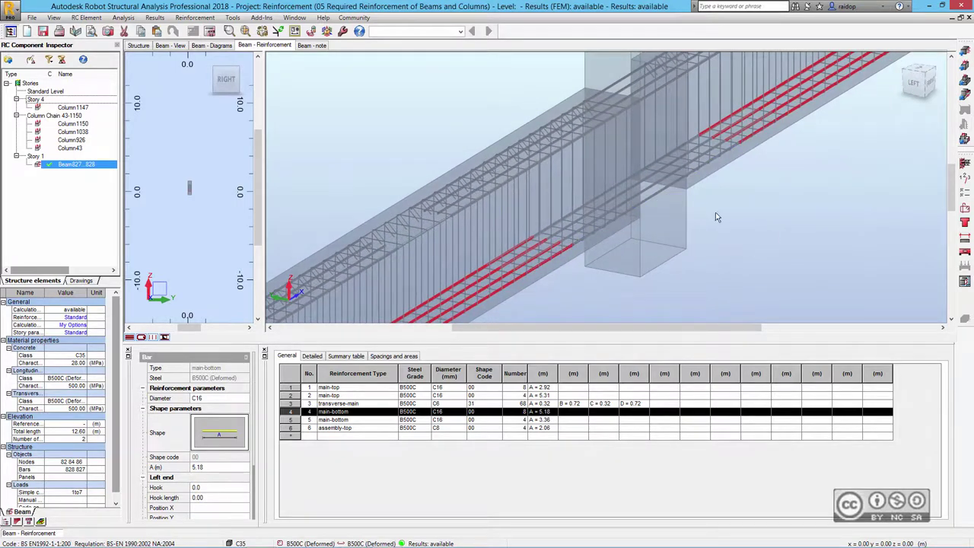
click(661, 192)
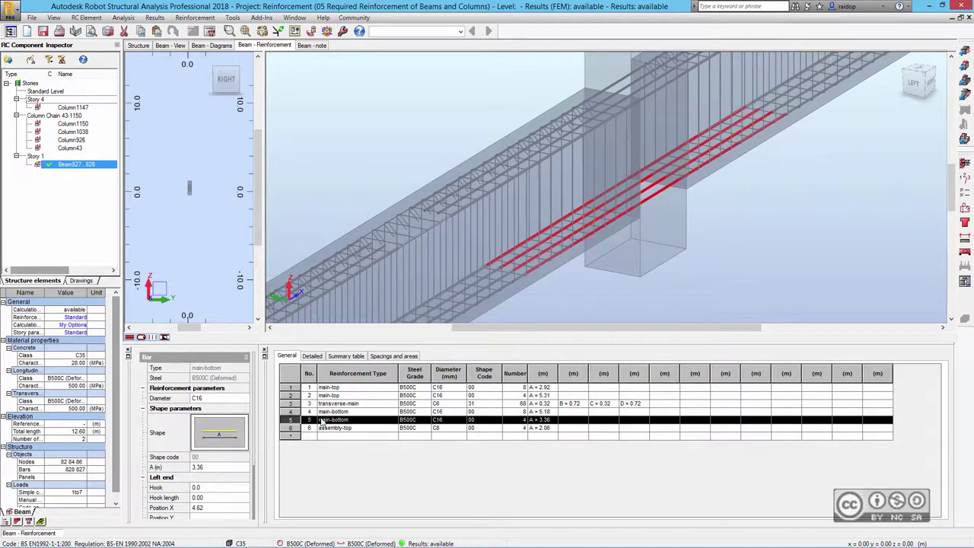
click(312, 355)
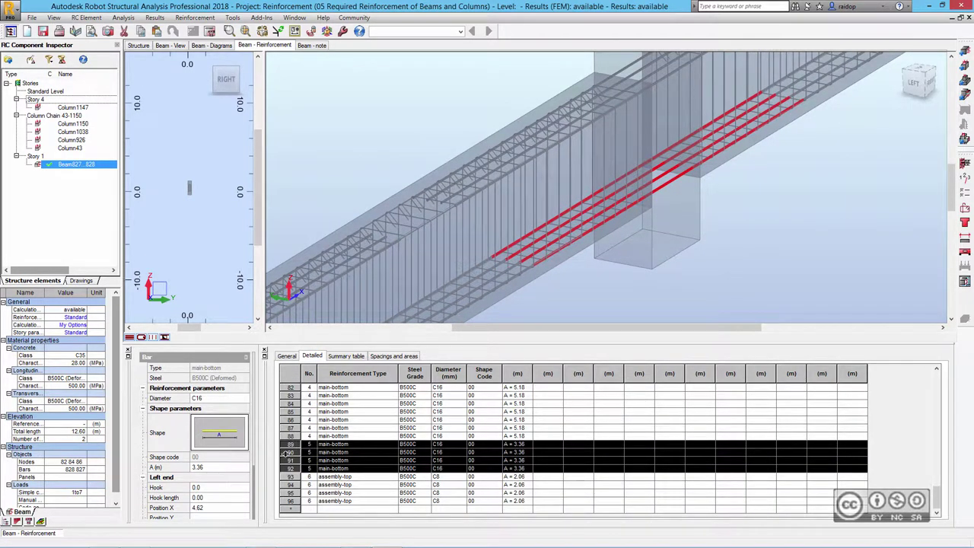
Step: Pick individual bottom bars including the corner bar, then return to the ULS bending-moment diagrams
key(Escape)
mouse_move(532, 229)
shift+middle_down()
mouse_move(628, 175)
mouse_move(479, 259)
shift+middle_up()
click(479, 259)
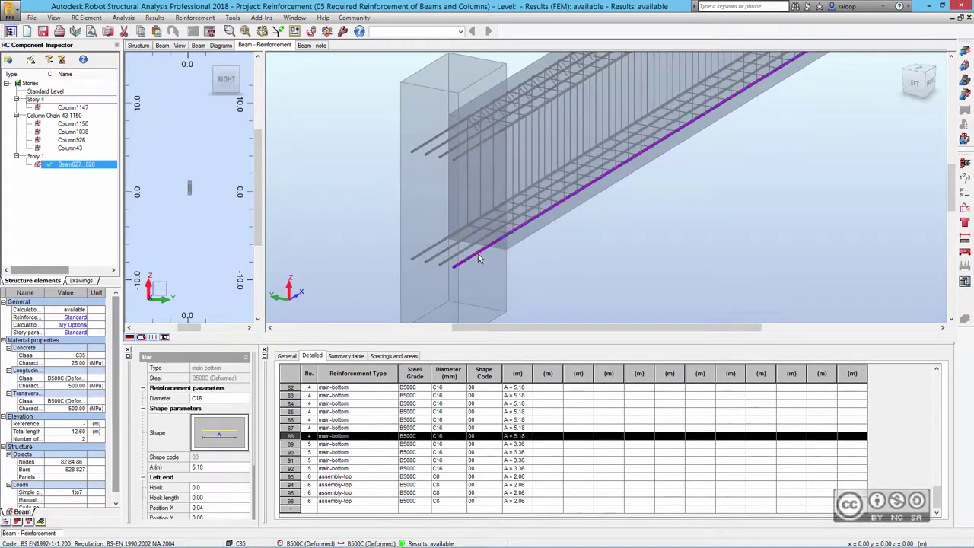
click(441, 264)
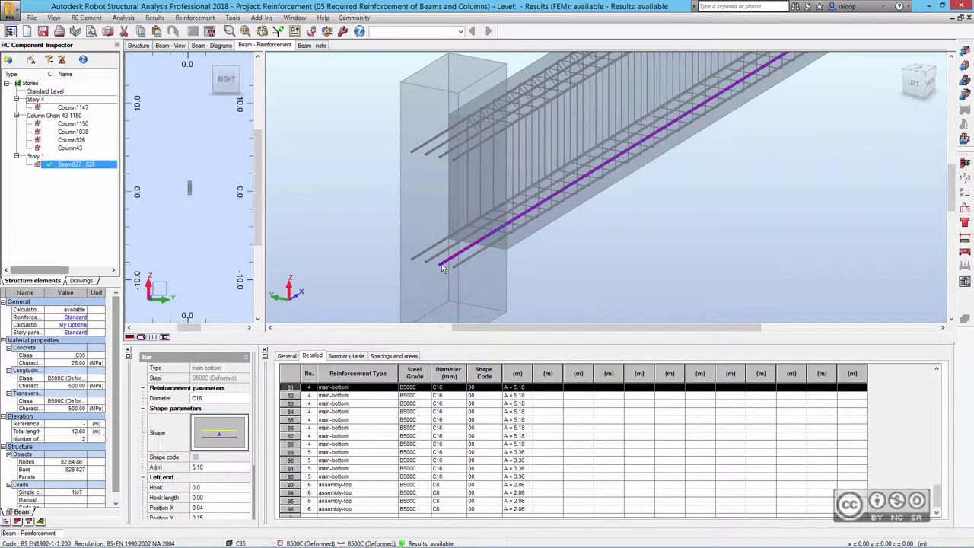
click(351, 241)
click(212, 46)
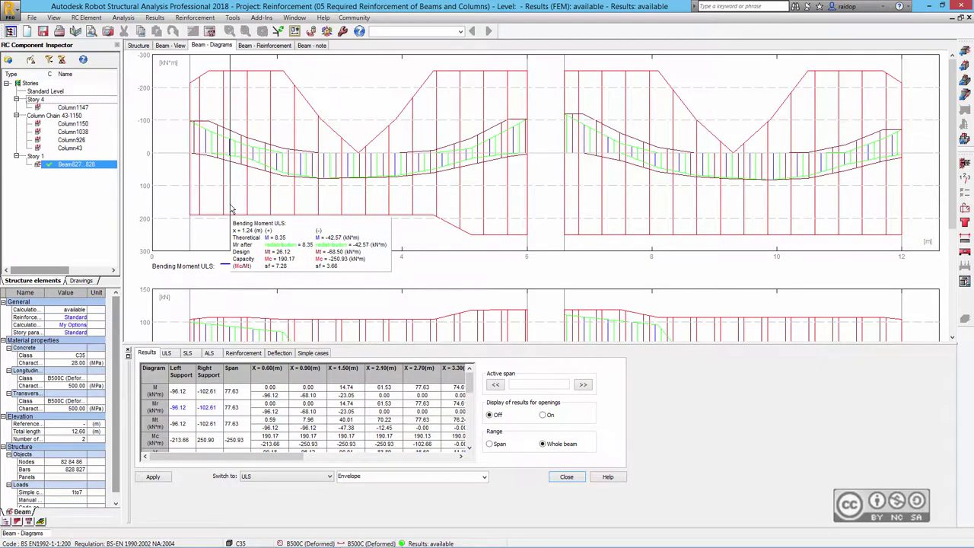
Step: Remove one bottom C16 bar, acknowledge the 402 < 426 mm2 minimum-steel error, and check capacity
click(264, 46)
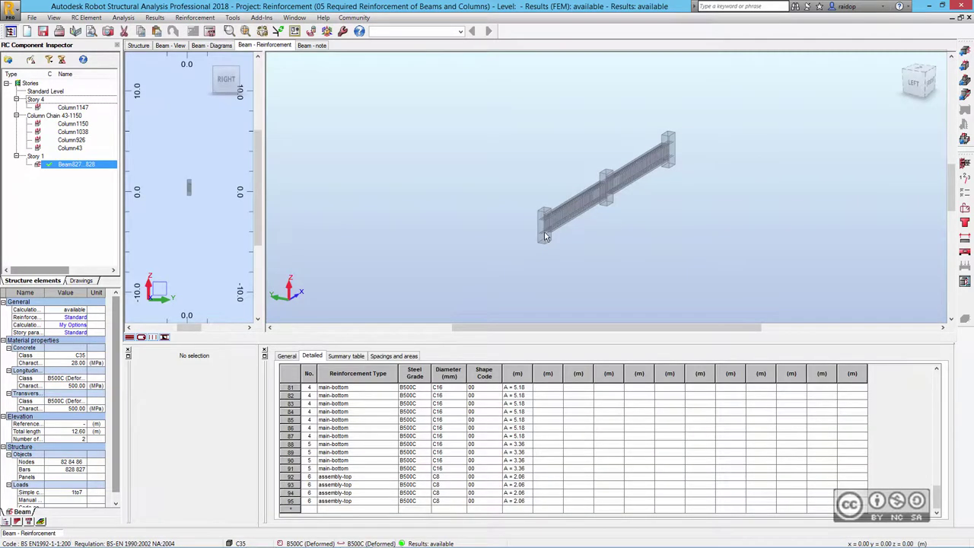
click(457, 242)
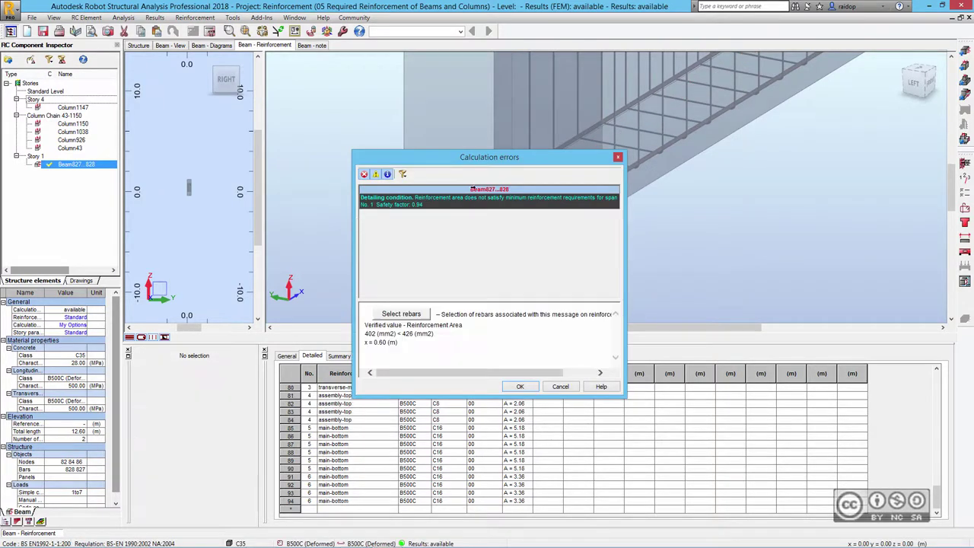
drag(463, 168, 727, 167)
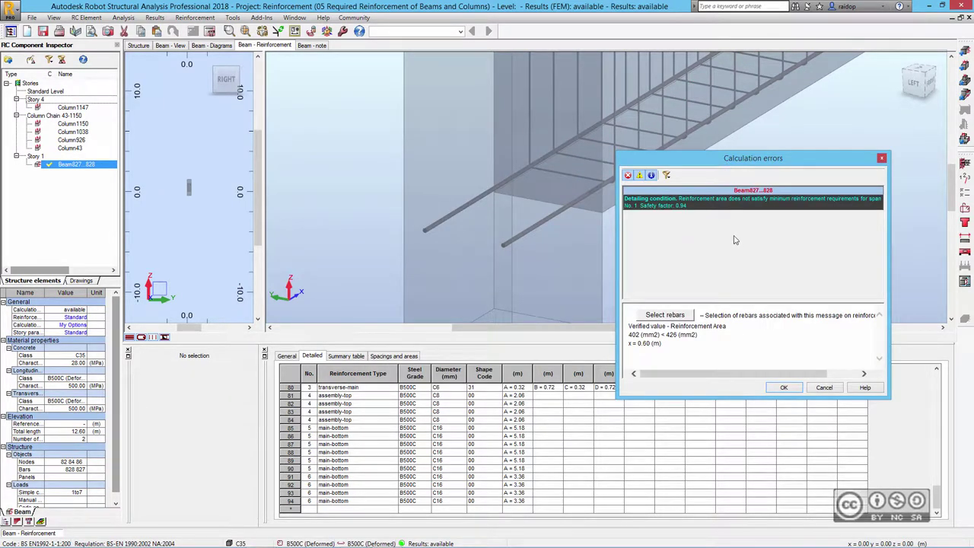
click(784, 388)
click(211, 45)
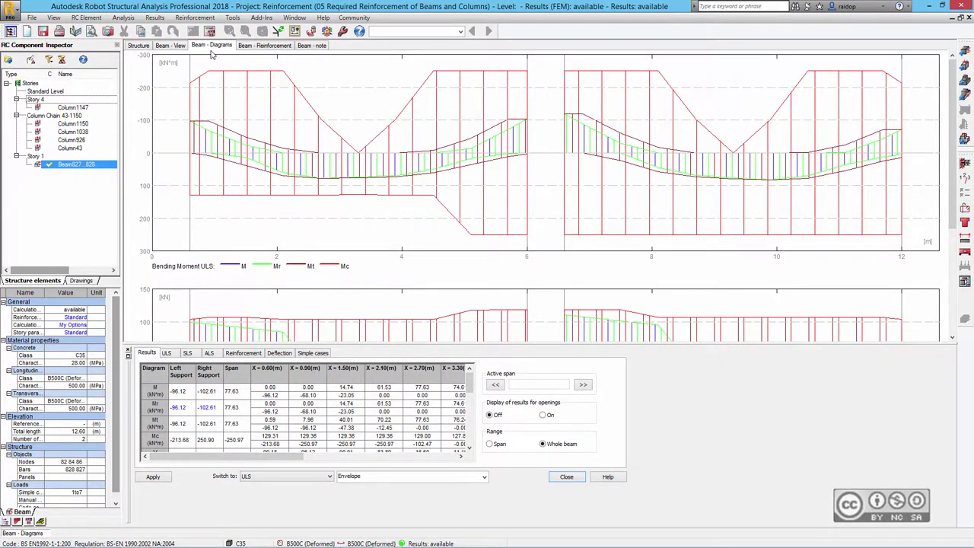
Step: Return to the 3D rebar cage and detailed bar table listing the remaining C16 bottom bars
click(264, 45)
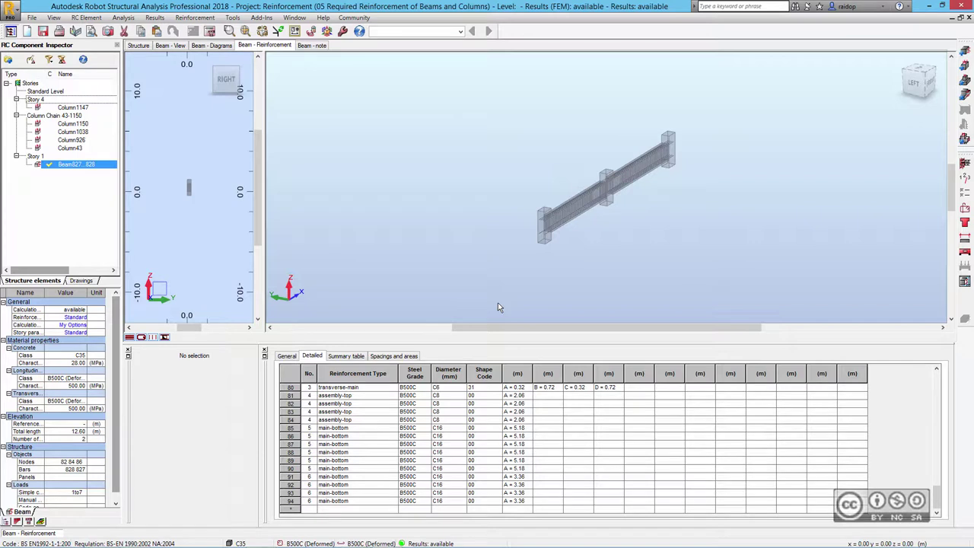